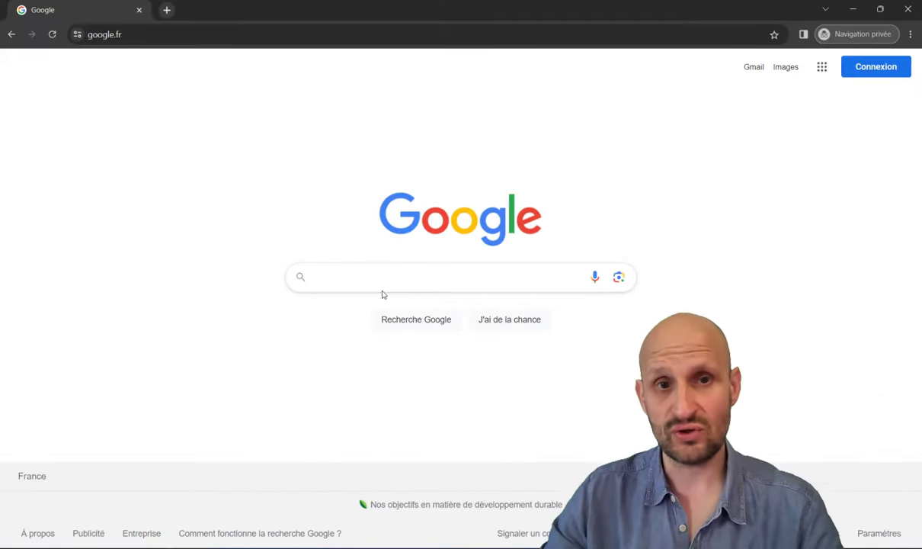
# Google '1001 bitto', open 1001bit.com and download 1001bit_freeware_v1.0.5.rbz from the Freeware page
pyautogui.click(366, 276)
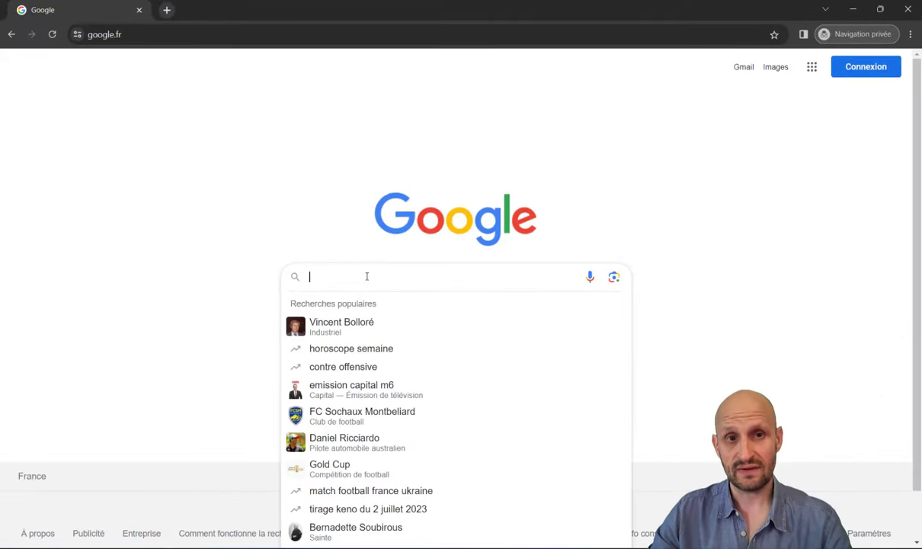
pyautogui.write('1001')
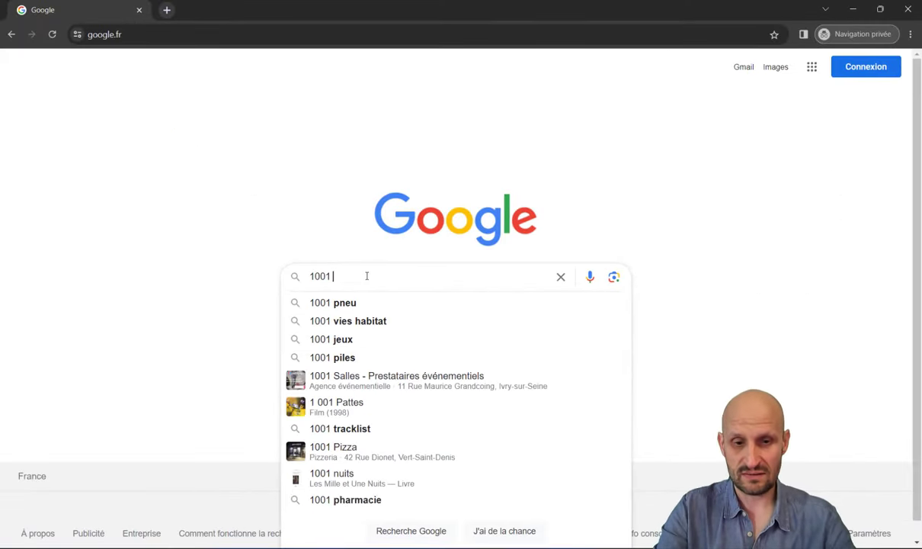
pyautogui.write(' bittools')
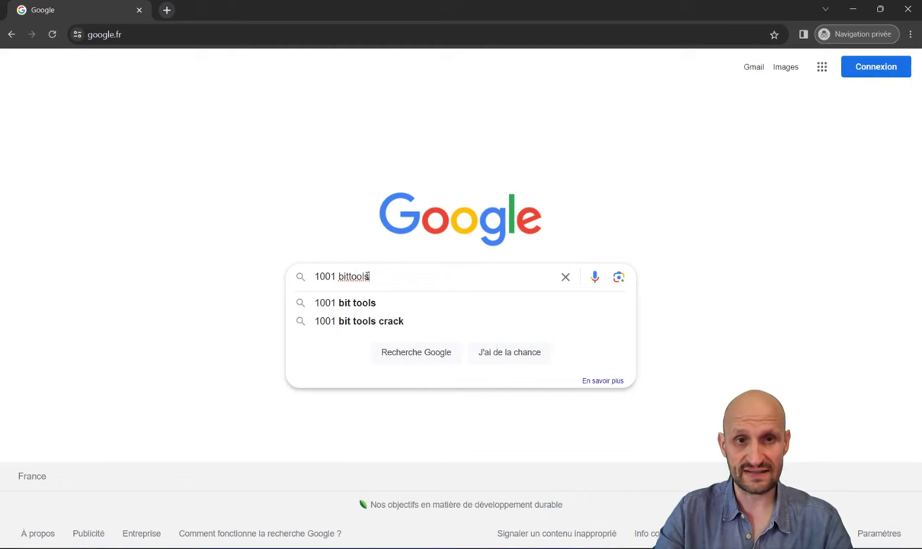
pyautogui.press('Return')
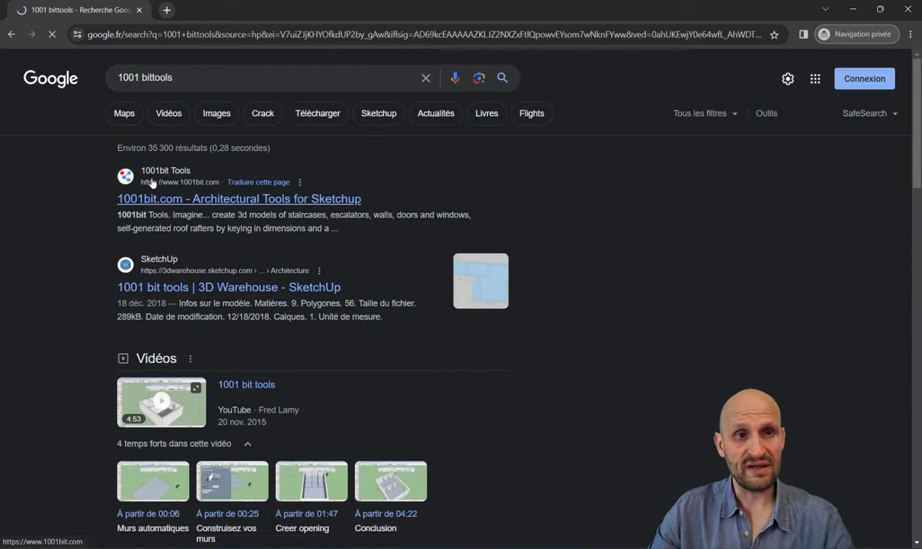
pyautogui.click(207, 199)
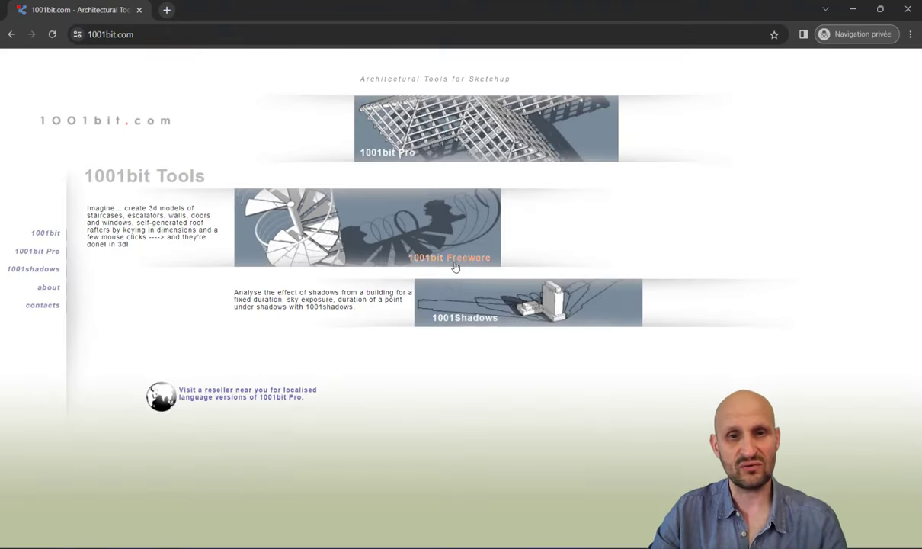
pyautogui.click(464, 259)
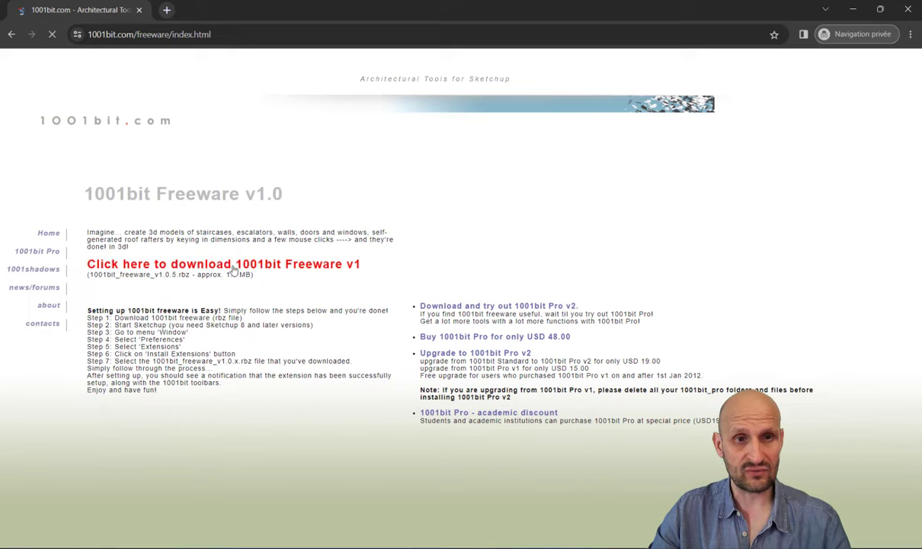
pyautogui.click(260, 265)
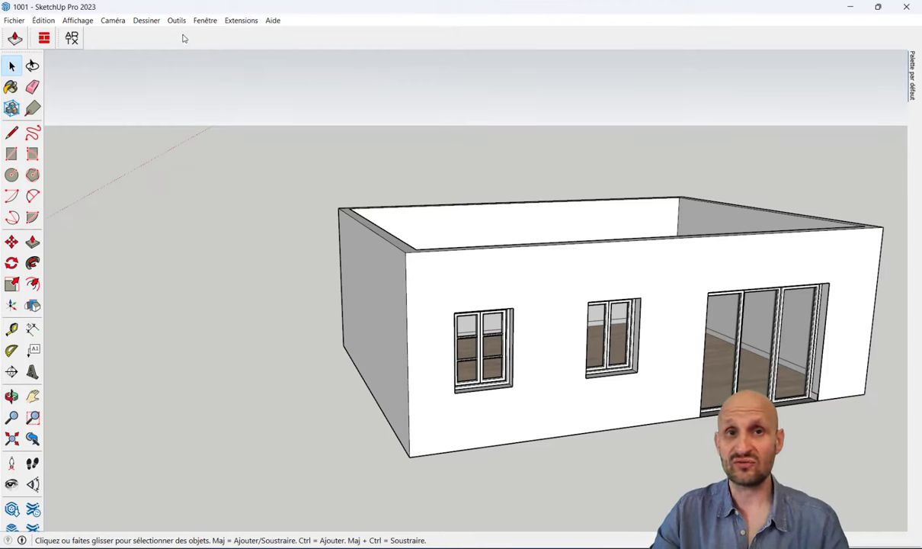
# Open the Extension Manager (Gestionnaire d'extensions) from the Extensions menu
pyautogui.click(241, 21)
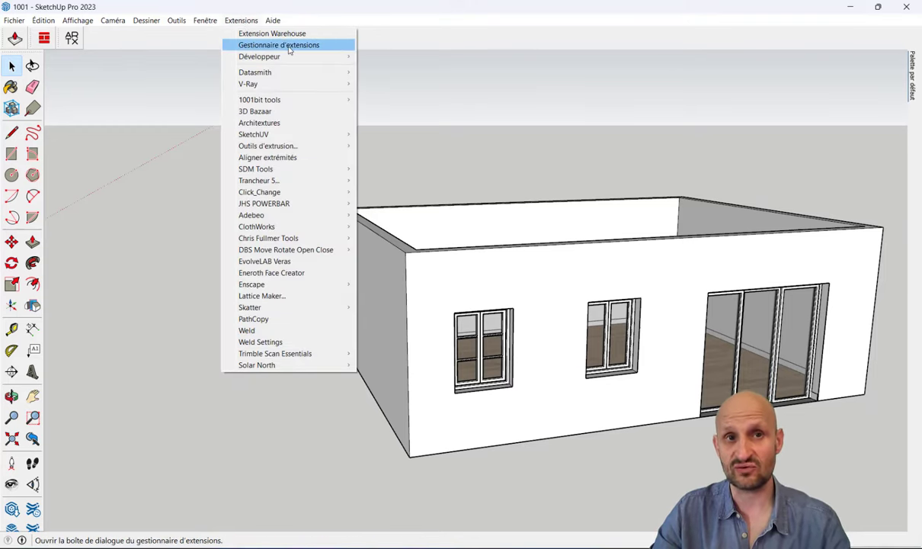
pyautogui.click(289, 47)
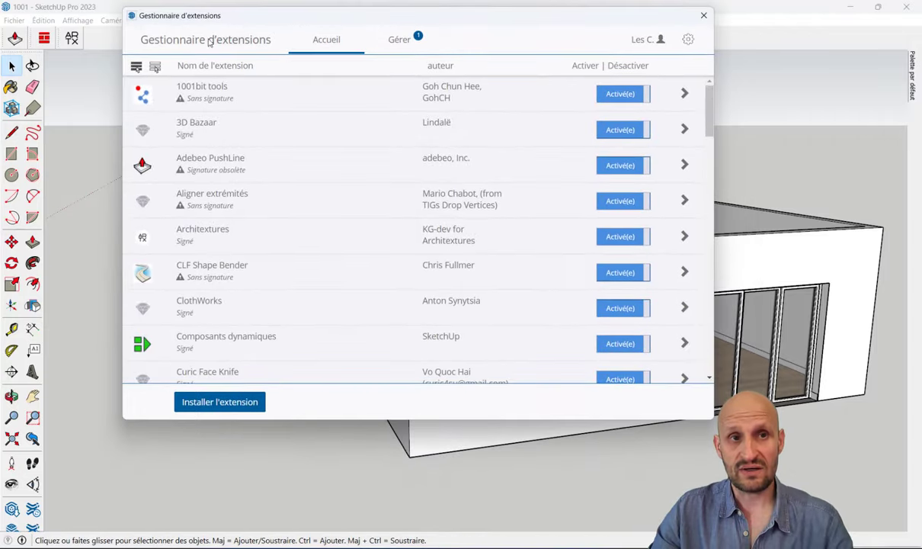
pyautogui.scroll(-5, 232, 103)
pyautogui.scroll(-5, 232, 137)
pyautogui.scroll(-5, 230, 174)
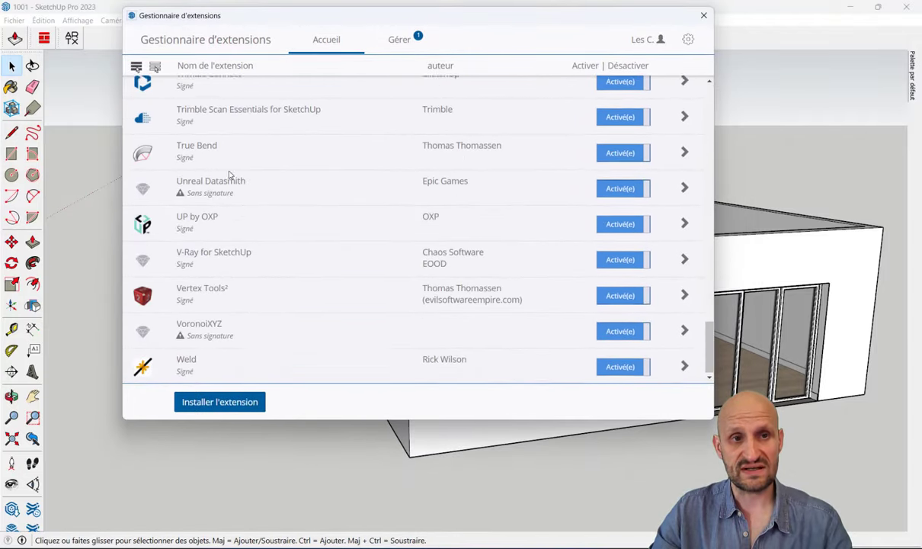
pyautogui.scroll(5, 229, 174)
pyautogui.scroll(10, 232, 261)
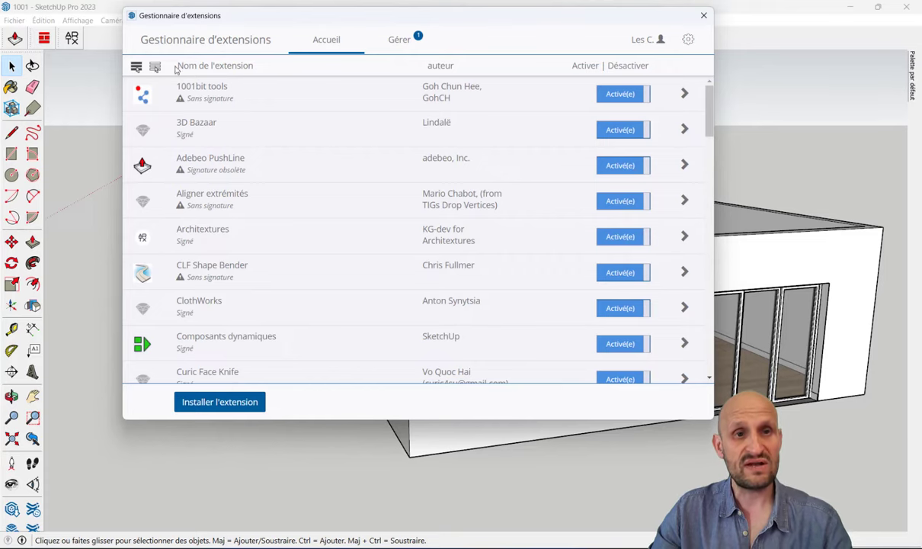
# Install the downloaded 1001bit freeware .rbz file from the Téléchargements folder
pyautogui.click(234, 402)
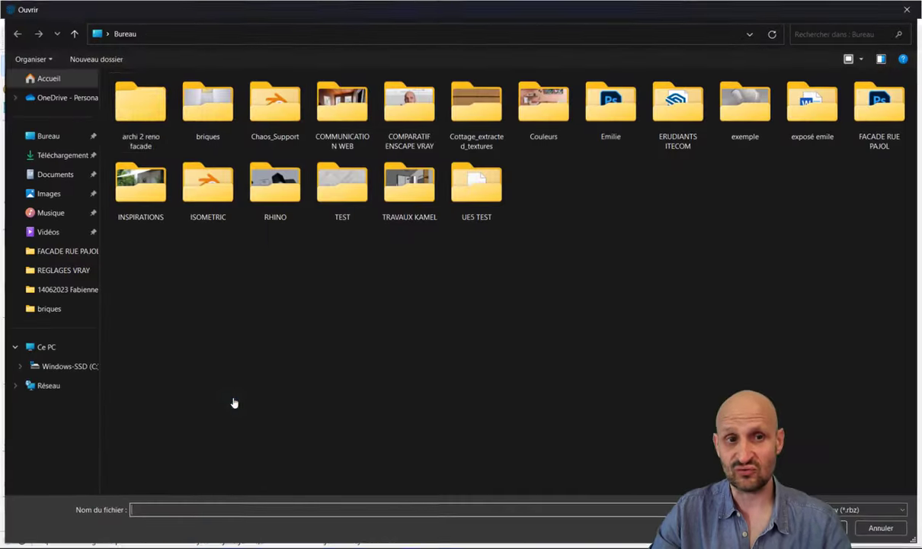
pyautogui.click(59, 155)
pyautogui.click(185, 134)
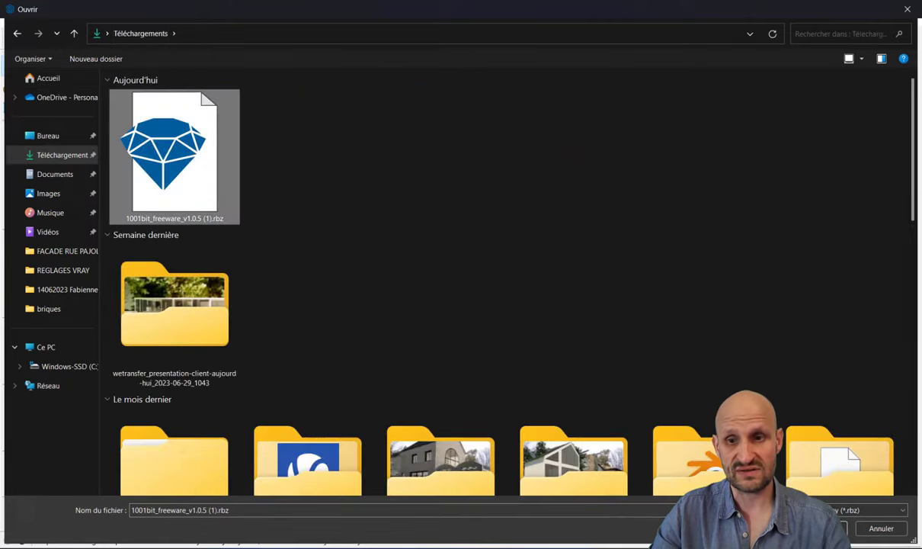
pyautogui.click(897, 531)
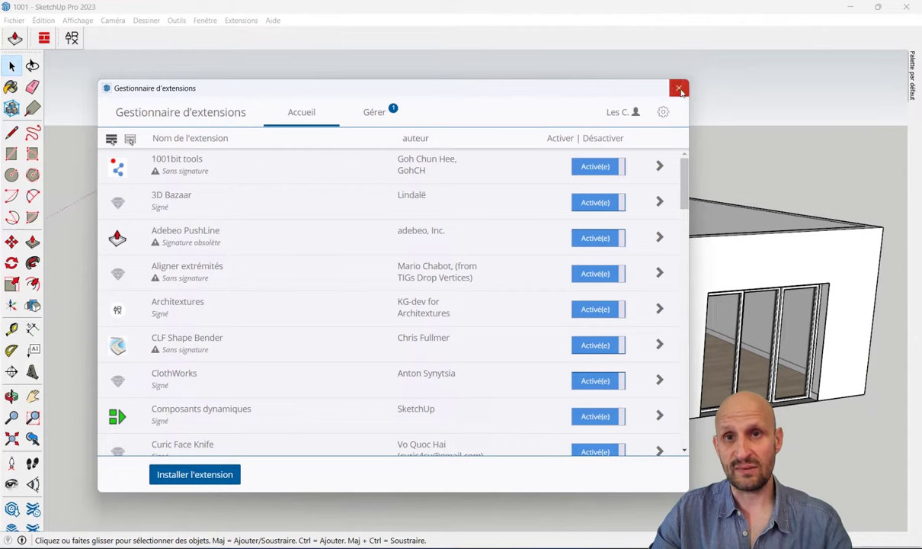
pyautogui.click(678, 87)
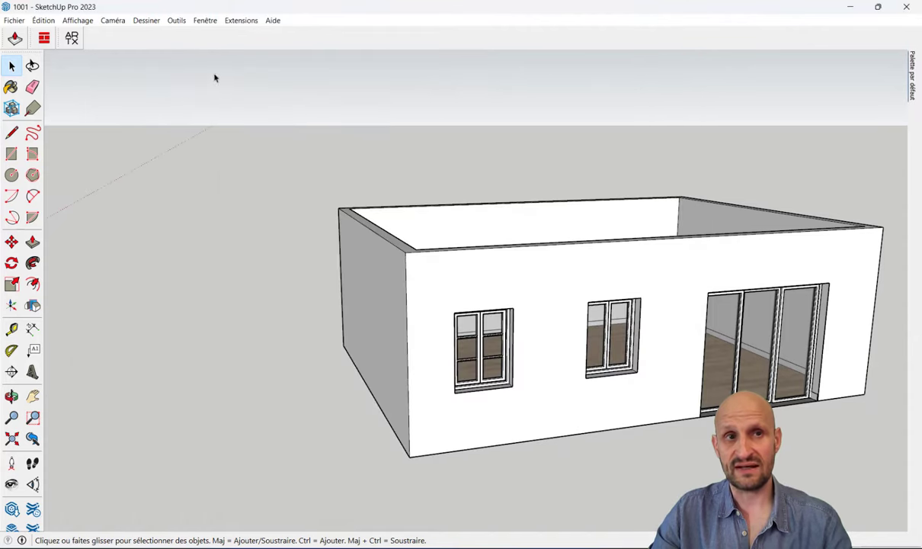
pyautogui.rightClick(169, 39)
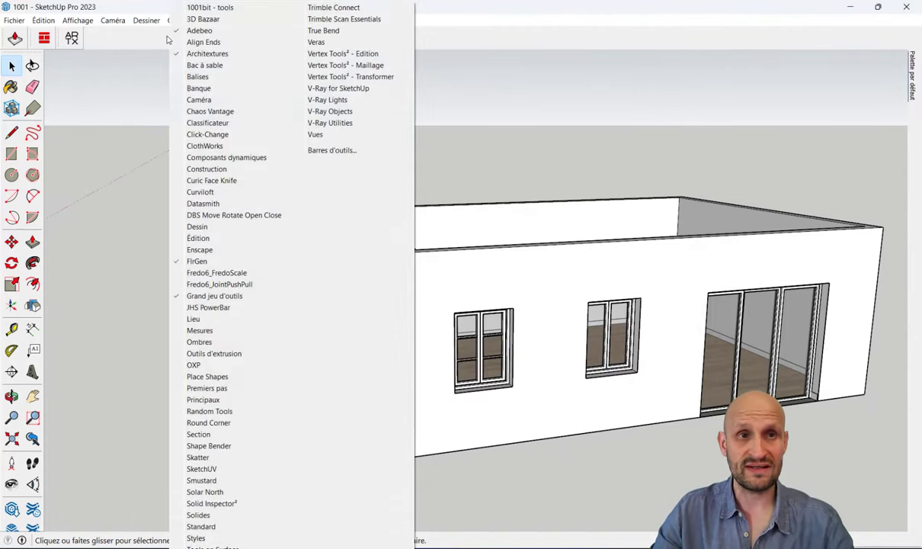
pyautogui.click(209, 8)
pyautogui.moveTo(195, 279); pyautogui.dragTo(212, 125)
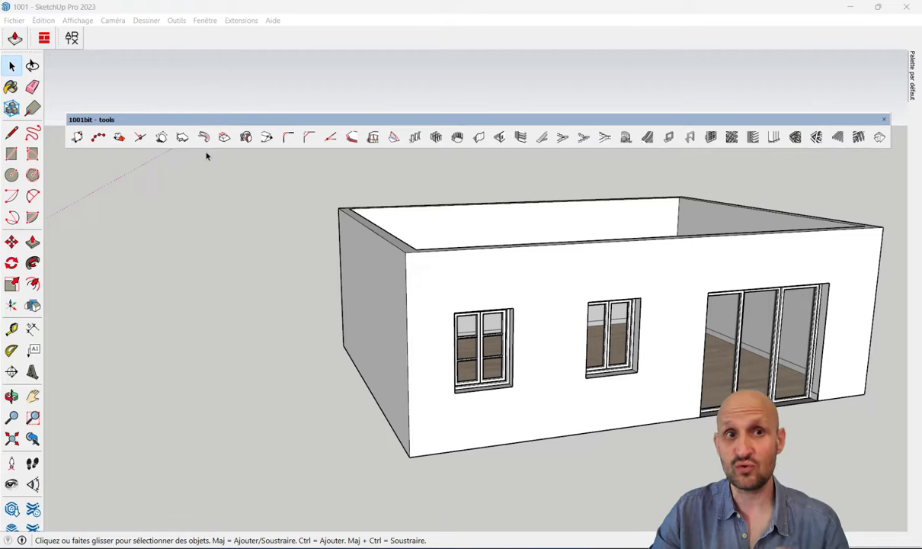
pyautogui.moveTo(213, 115)
pyautogui.mouseDown()
pyautogui.moveTo(250, 83)
pyautogui.moveTo(83, 145)
pyautogui.mouseUp()
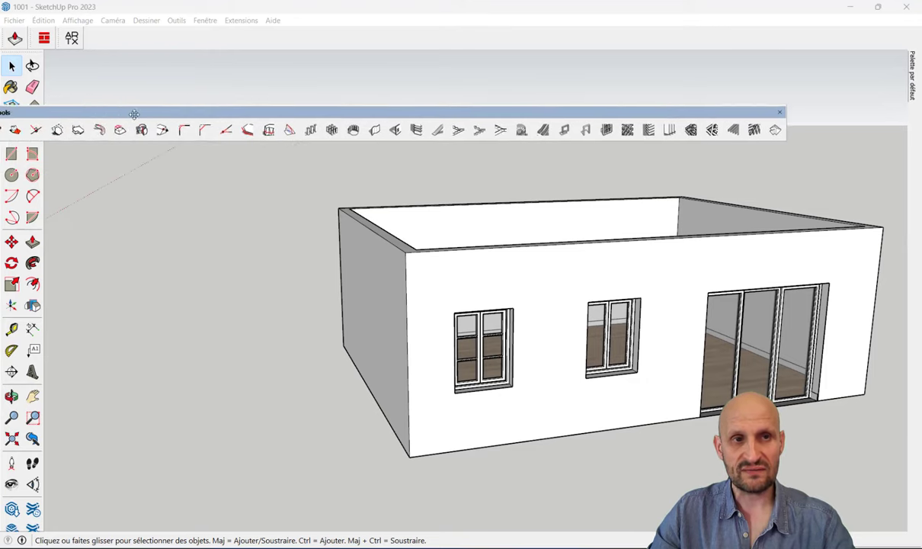
pyautogui.moveTo(82, 145); pyautogui.dragTo(197, 111)
pyautogui.moveTo(190, 66); pyautogui.dragTo(209, 112)
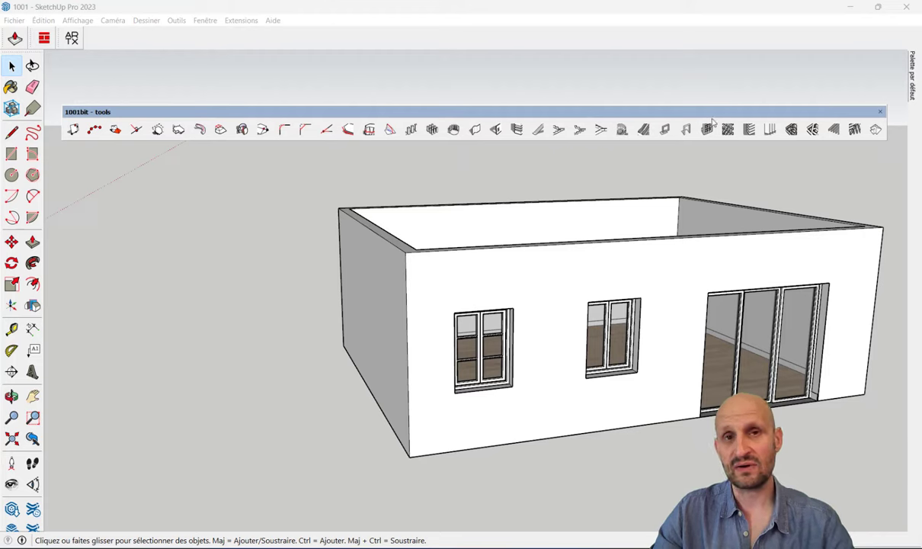
pyautogui.click(881, 113)
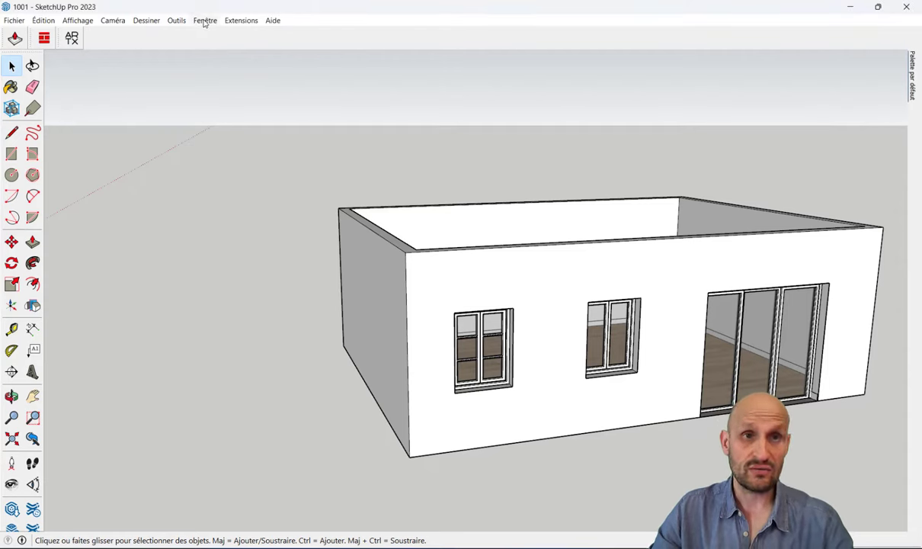
# Set 1001bit tools > Manage Toolbars to 'Separate toolbars' and confirm the saved-settings message
pyautogui.click(242, 21)
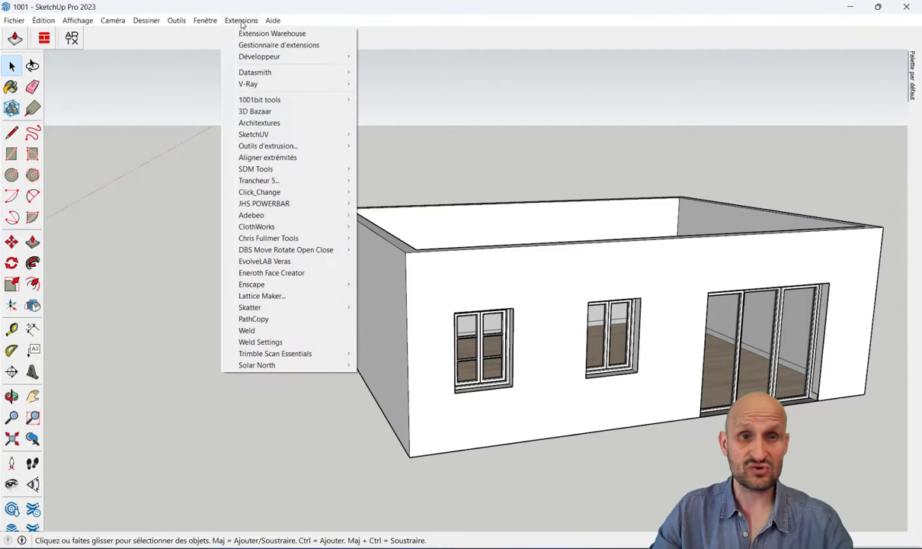
pyautogui.moveTo(259, 100)
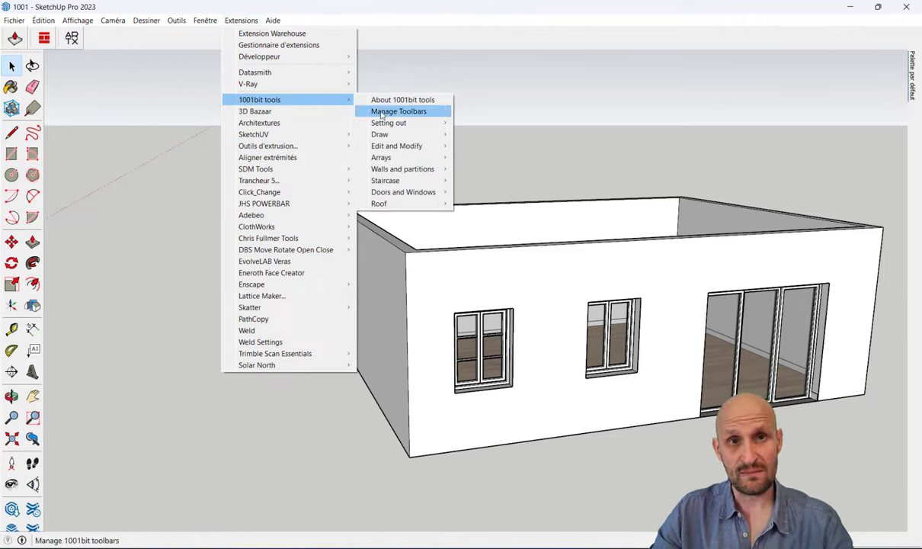
pyautogui.click(405, 112)
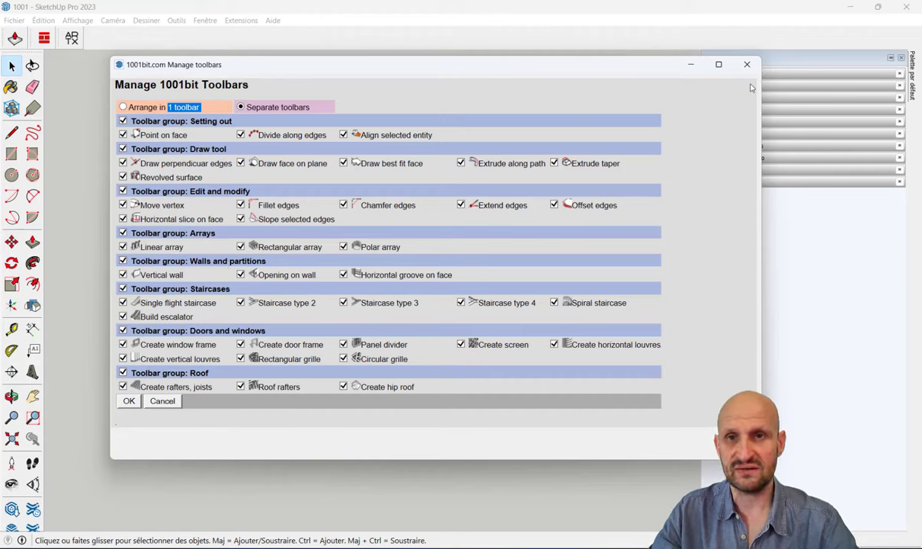
pyautogui.click(128, 401)
pyautogui.click(505, 294)
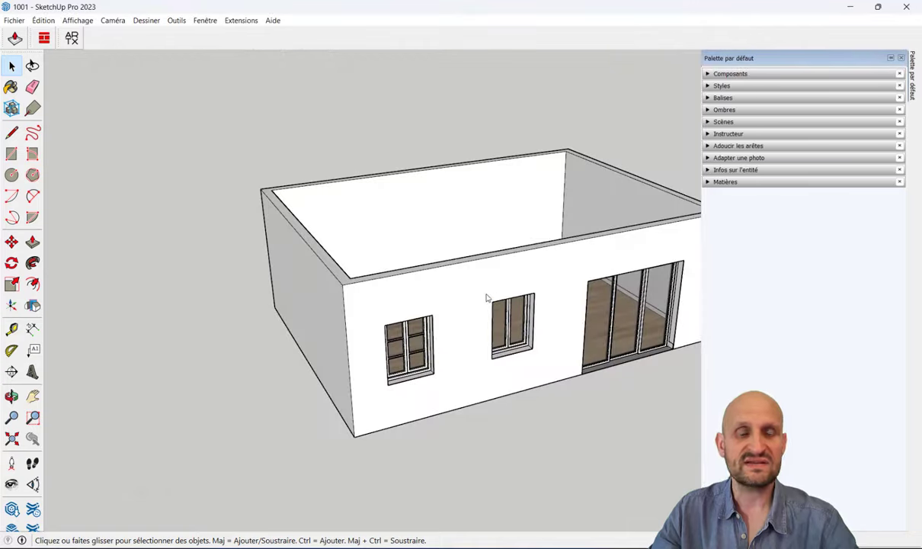
# Restart SketchUp by reopening 1001.skp from the desktop and dismiss the Enscape welcome popup
pyautogui.click(910, 7)
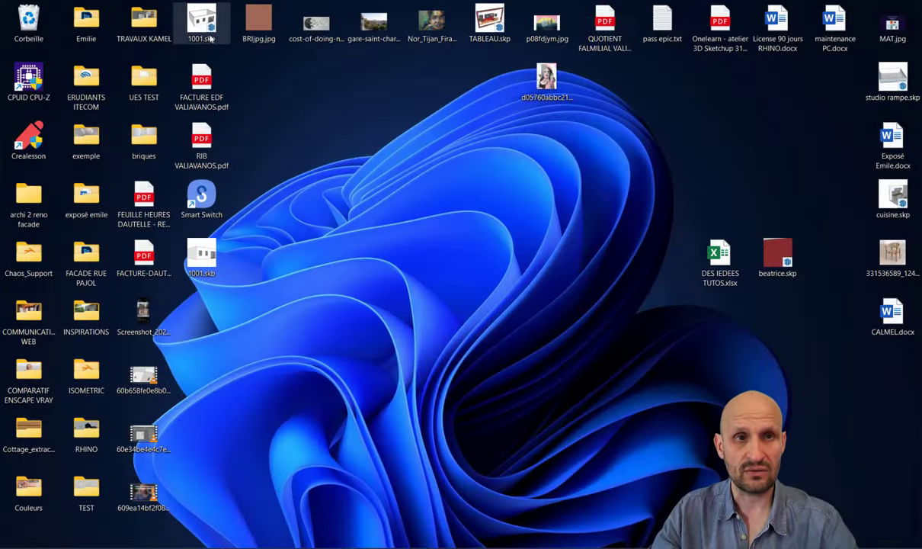
pyautogui.doubleClick(197, 15)
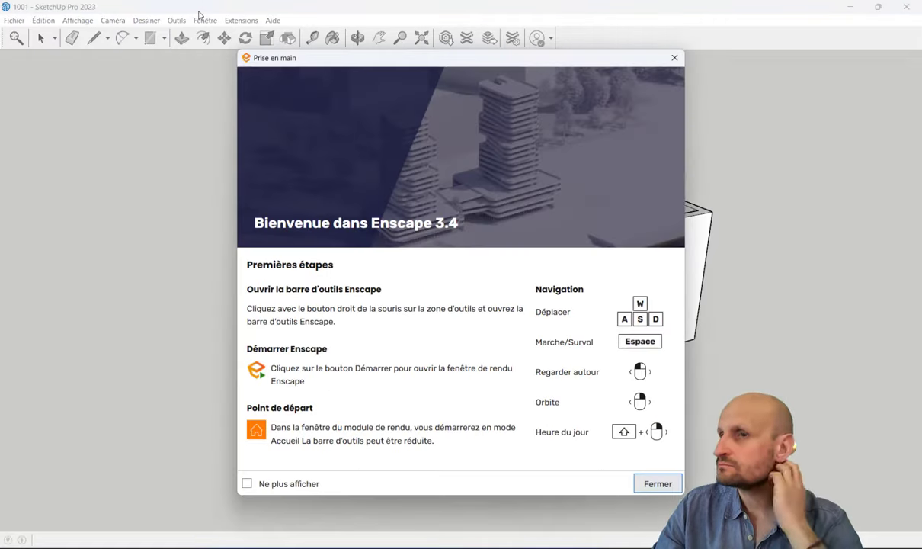
pyautogui.click(657, 484)
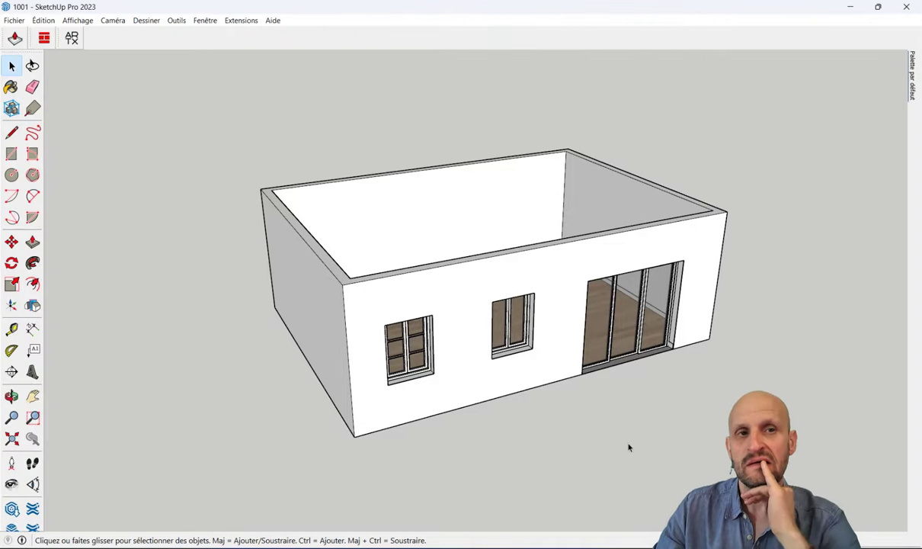
# Enable the '1001bit - Doors and Windows' toolbar from the toolbar list
pyautogui.rightClick(169, 40)
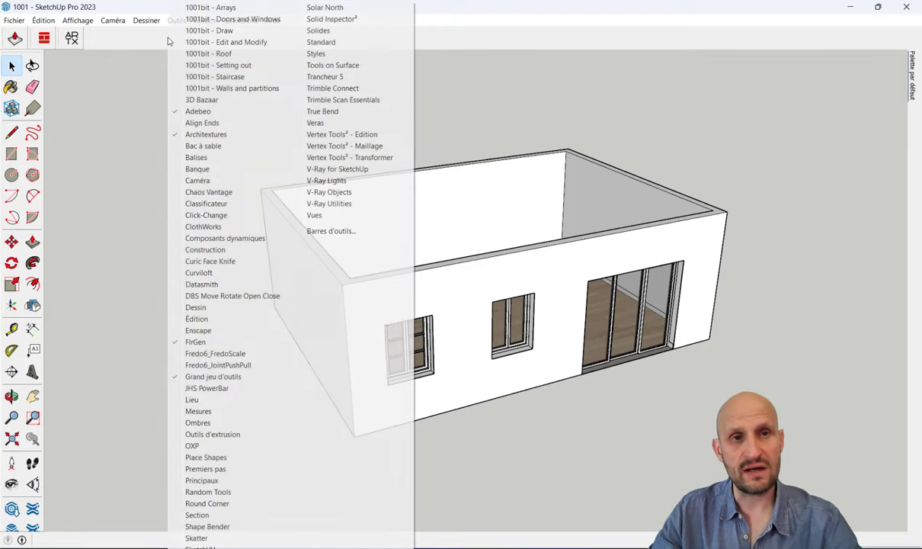
pyautogui.press('Escape')
pyautogui.rightClick(171, 23)
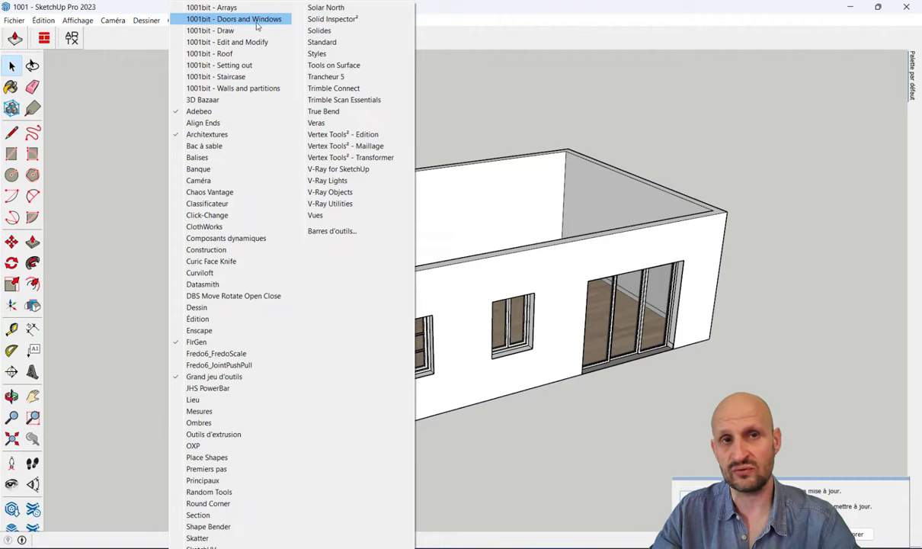
pyautogui.click(237, 20)
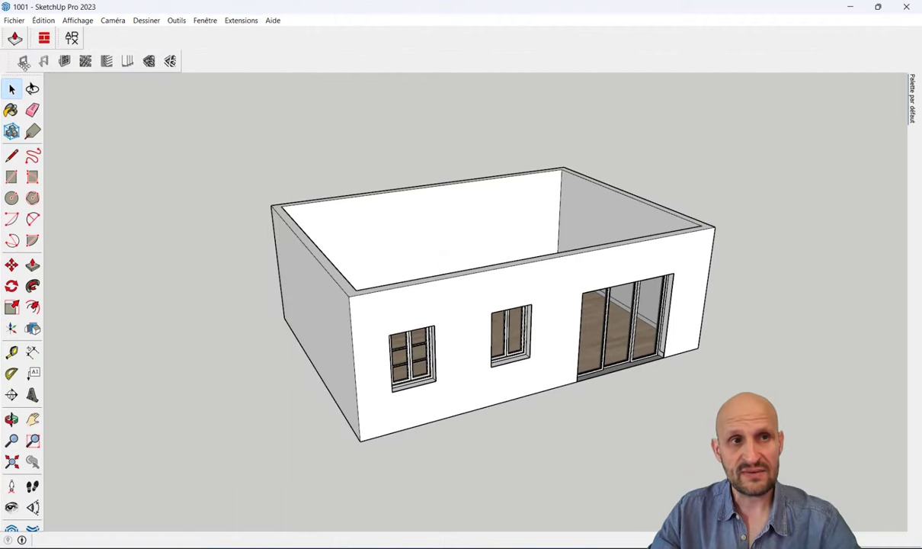
# Dock the 1001bit Doors and Windows toolbar at the top of the window
pyautogui.moveTo(11, 61); pyautogui.dragTo(253, 137)
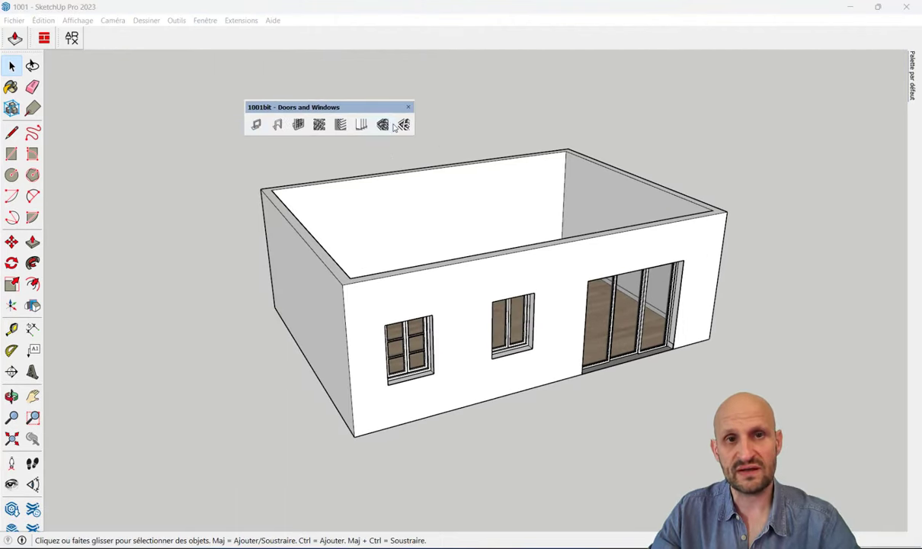
pyautogui.moveTo(354, 110); pyautogui.dragTo(229, 30)
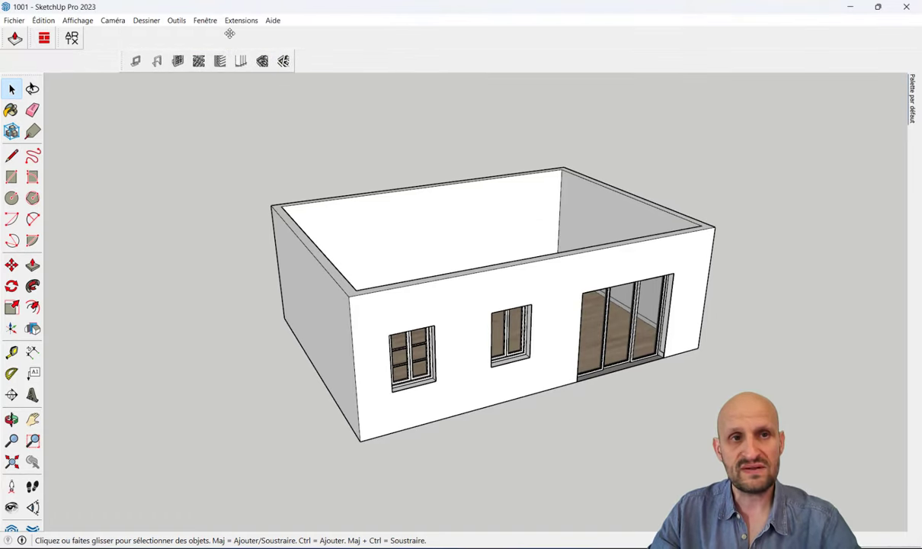
pyautogui.moveTo(131, 61); pyautogui.dragTo(122, 37)
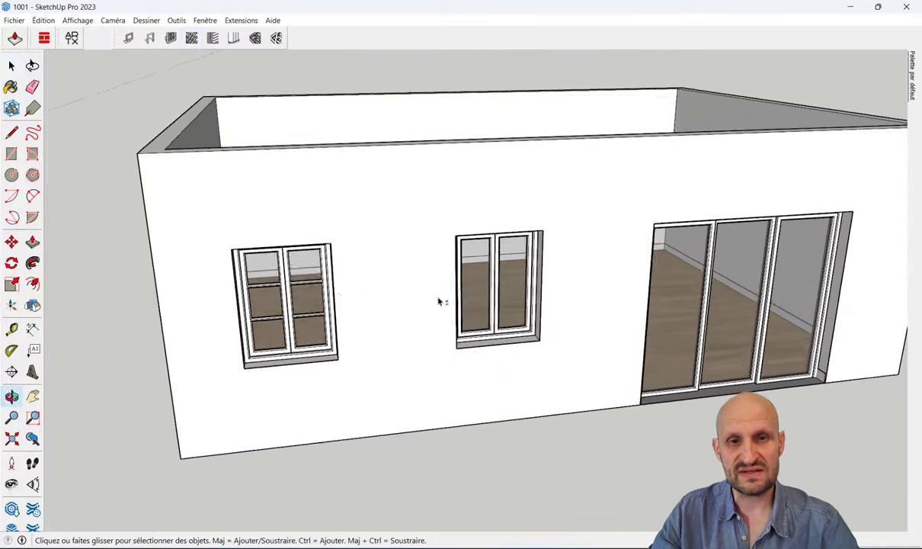
# Delete both window frames and the glazed sliding door from the front wall
pyautogui.moveTo(245, 84)
pyautogui.mouseDown()
pyautogui.moveTo(451, 219)
pyautogui.moveTo(710, 272)
pyautogui.mouseUp()
pyautogui.press('space')
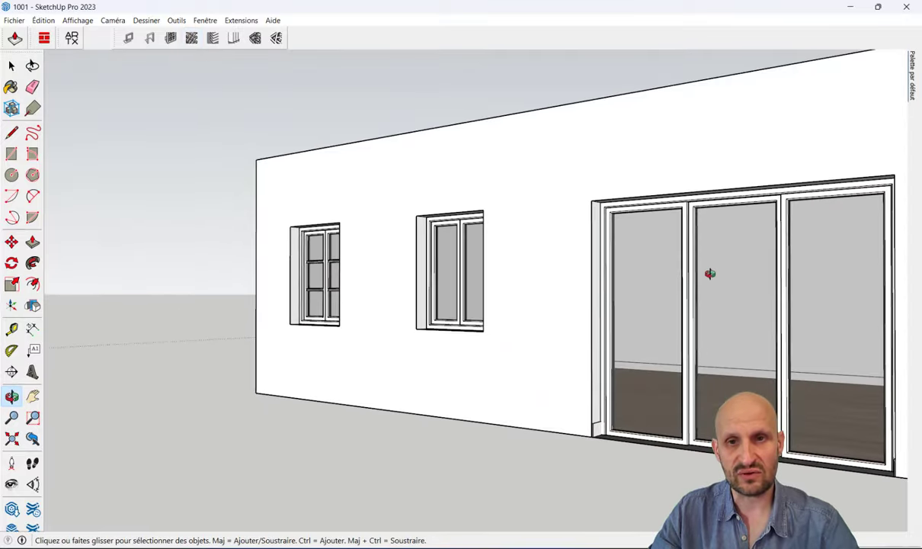
pyautogui.moveTo(327, 263)
pyautogui.mouseDown(button='middle')
pyautogui.moveTo(657, 328)
pyautogui.moveTo(506, 356)
pyautogui.mouseUp(button='middle')
pyautogui.scroll(-3, 659, 326)
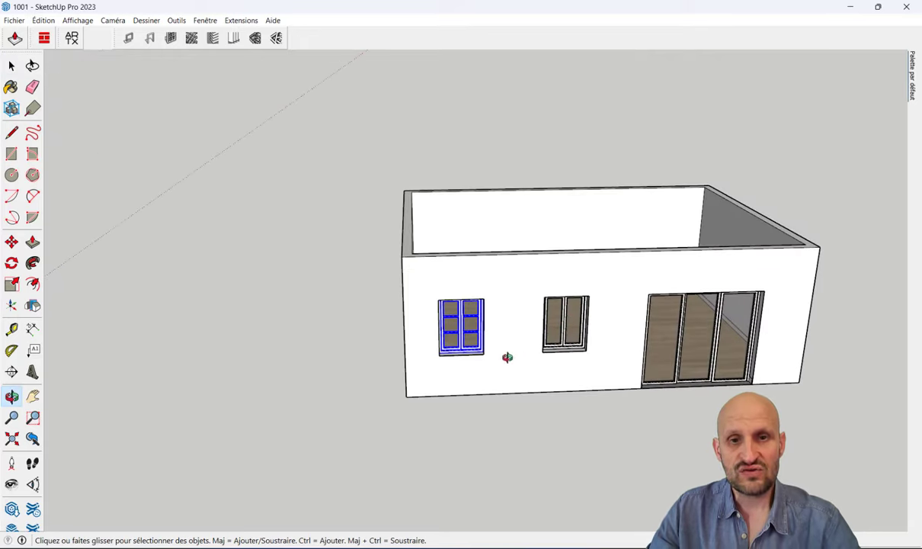
pyautogui.press('Delete')
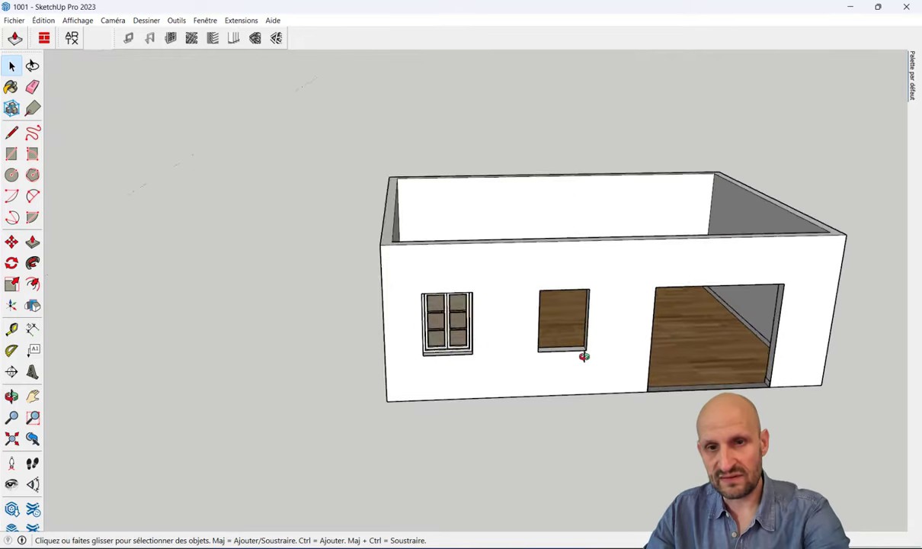
pyautogui.scroll(3, 584, 353)
pyautogui.click(385, 329)
pyautogui.press('Delete')
pyautogui.moveTo(385, 321)
pyautogui.mouseDown(button='middle')
pyautogui.moveTo(486, 306)
pyautogui.moveTo(502, 269)
pyautogui.mouseUp(button='middle')
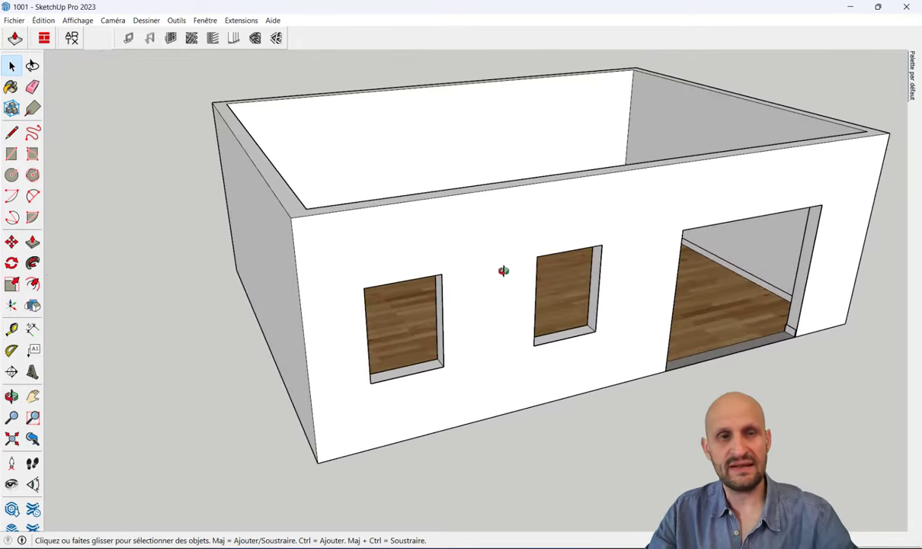
# Draw a rectangle corner to corner across the left window opening and select the new face
pyautogui.click(11, 153)
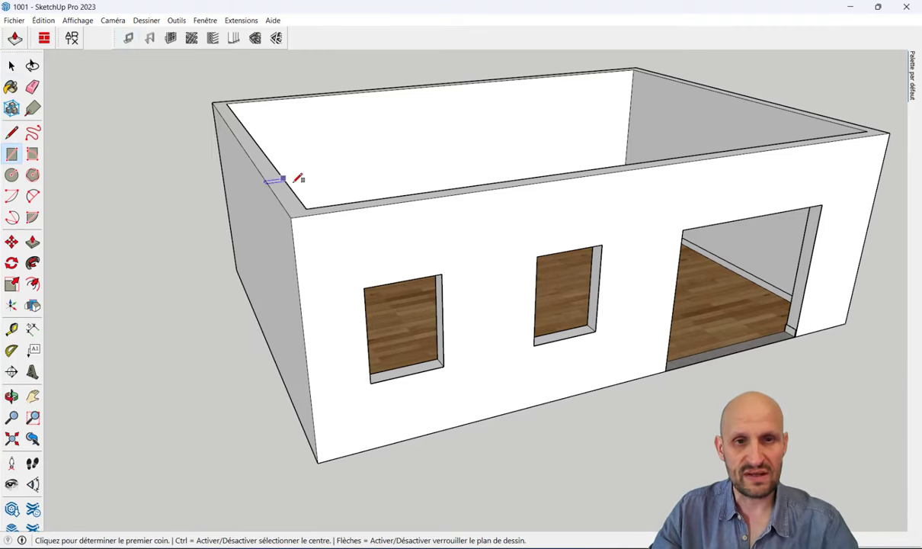
pyautogui.press('space')
pyautogui.tripleClick(350, 200)
pyautogui.moveTo(561, 267)
pyautogui.mouseDown(button='middle')
pyautogui.moveTo(491, 286)
pyautogui.moveTo(362, 212)
pyautogui.moveTo(487, 247)
pyautogui.moveTo(427, 229)
pyautogui.mouseUp(button='middle')
pyautogui.click(9, 155)
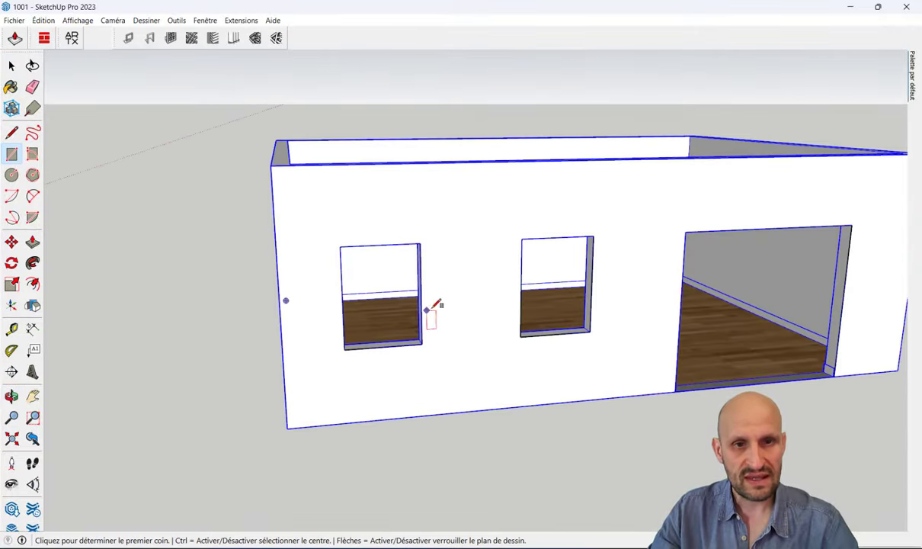
pyautogui.click(341, 245)
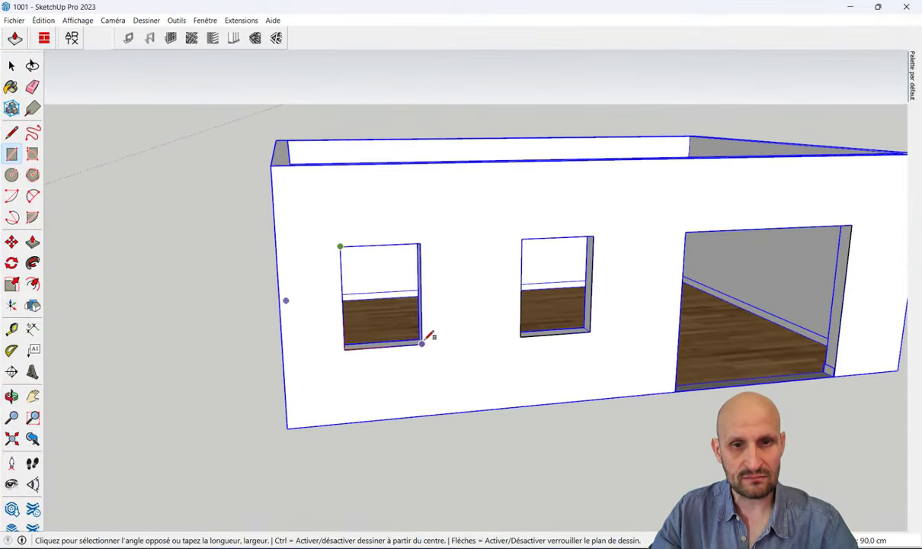
pyautogui.click(422, 345)
pyautogui.press('space')
pyautogui.click(389, 269)
pyautogui.moveTo(389, 269)
pyautogui.mouseDown(button='middle')
pyautogui.moveTo(455, 352)
pyautogui.moveTo(379, 293)
pyautogui.mouseUp(button='middle')
pyautogui.scroll(3, 455, 352)
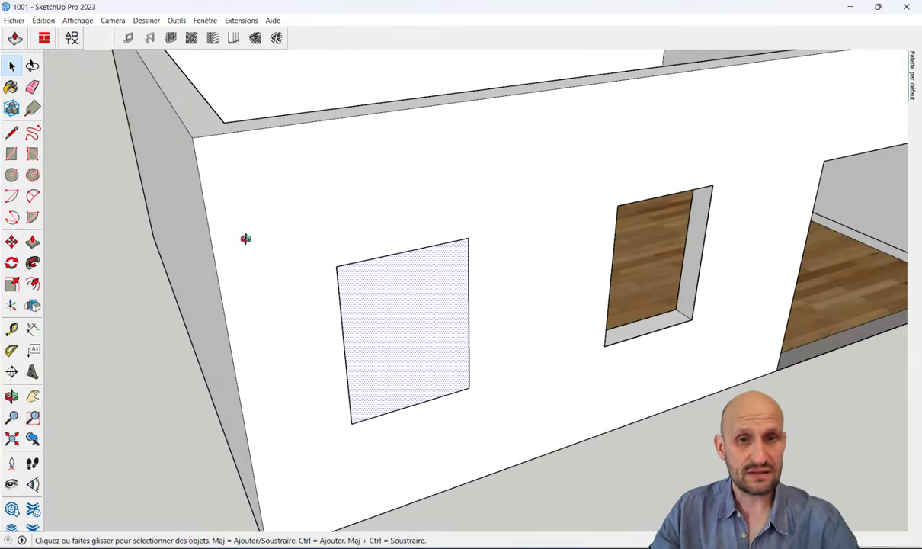
pyautogui.press('Escape')
pyautogui.click(373, 331)
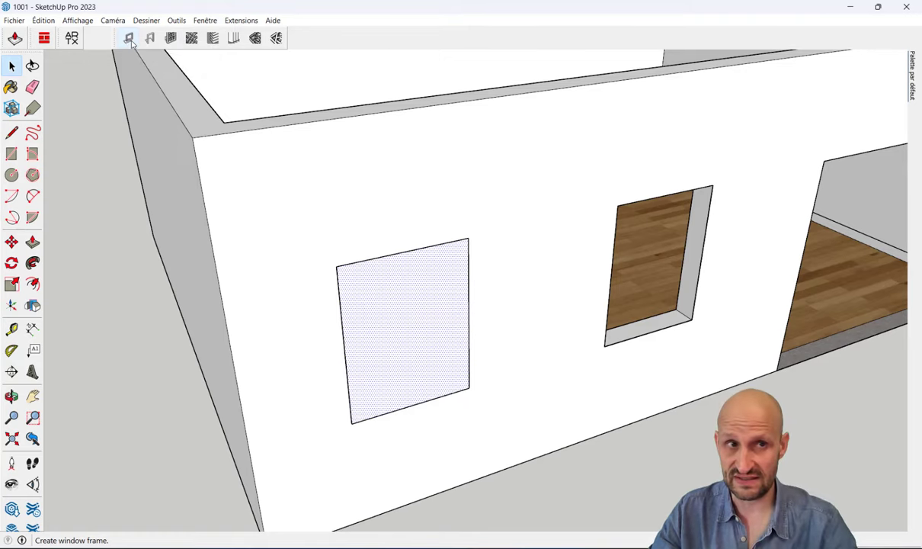
# Open the 1001bit Create Window Frame dialog and move it clear of the face
pyautogui.click(130, 39)
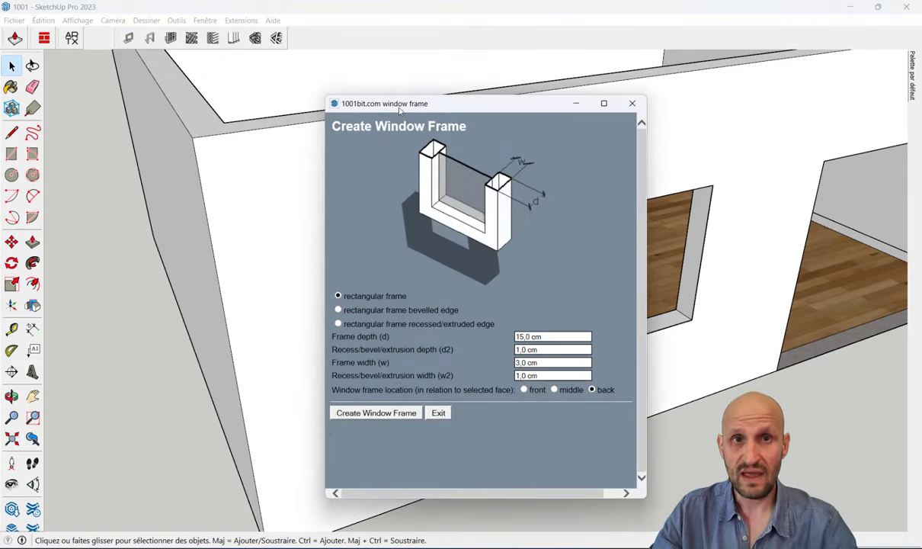
pyautogui.moveTo(399, 111); pyautogui.dragTo(606, 66)
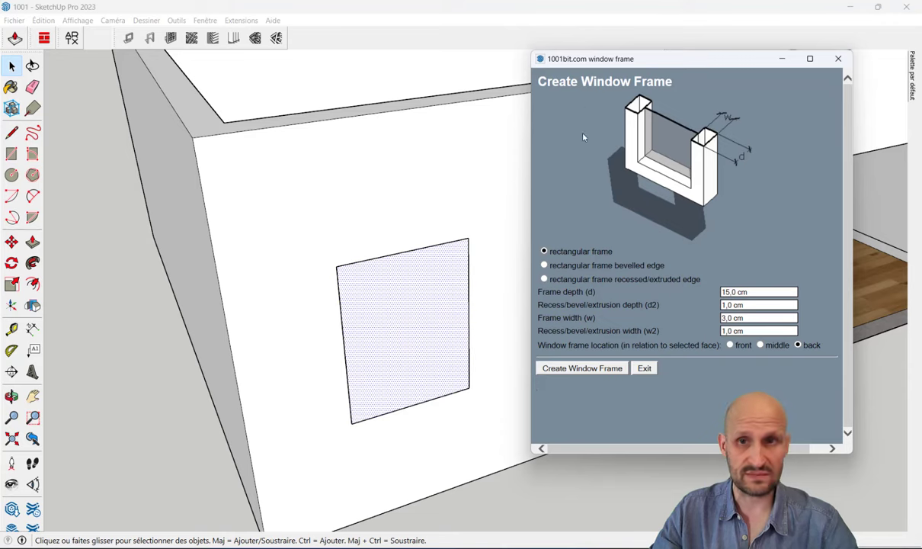
pyautogui.moveTo(667, 67); pyautogui.dragTo(660, 59)
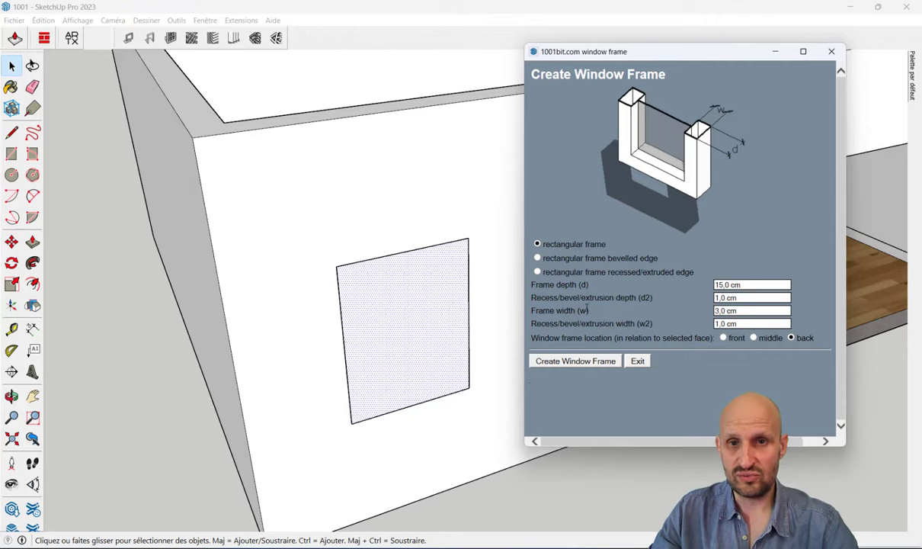
pyautogui.moveTo(585, 272); pyautogui.dragTo(584, 285)
pyautogui.click(564, 244)
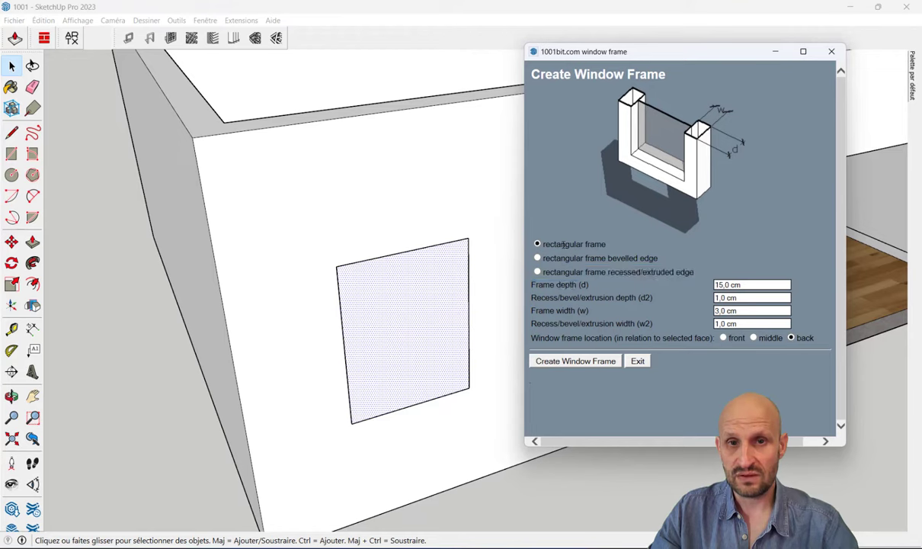
# Compare frame profiles and choose bevelled edge, with frame depth 7 and frame width 5
pyautogui.click(538, 258)
pyautogui.click(537, 272)
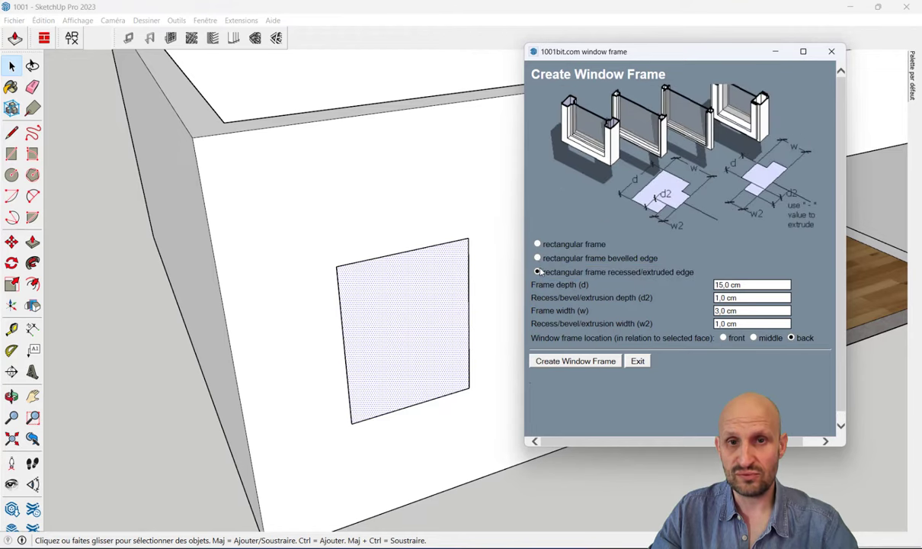
pyautogui.click(538, 259)
pyautogui.click(538, 243)
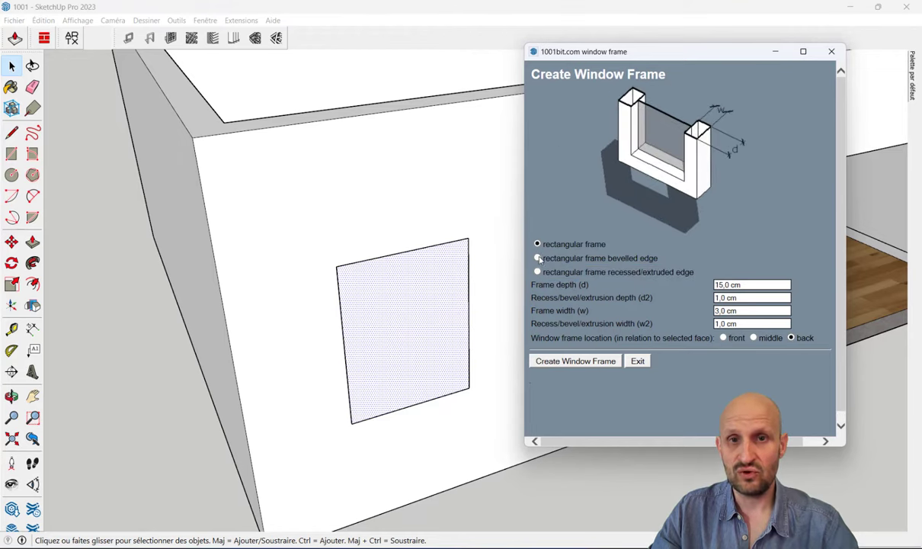
pyautogui.click(538, 258)
pyautogui.click(538, 272)
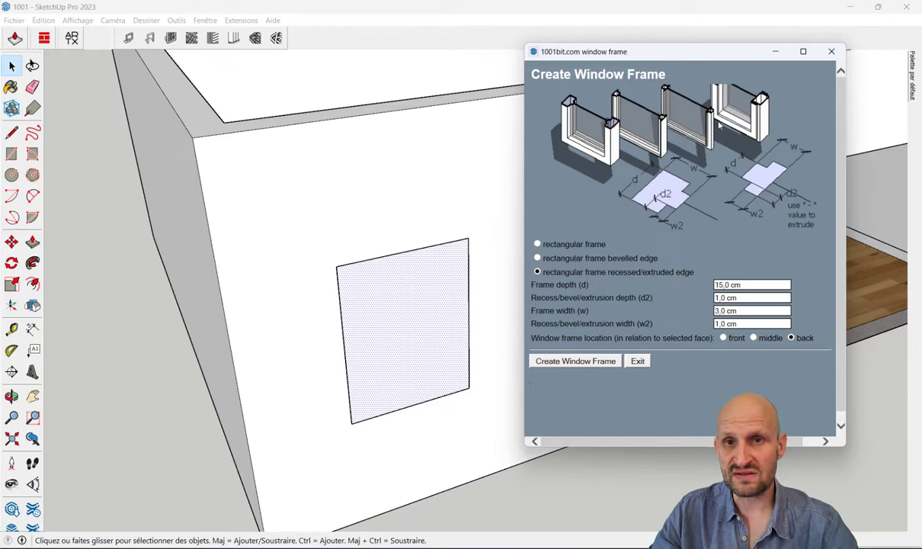
pyautogui.click(538, 244)
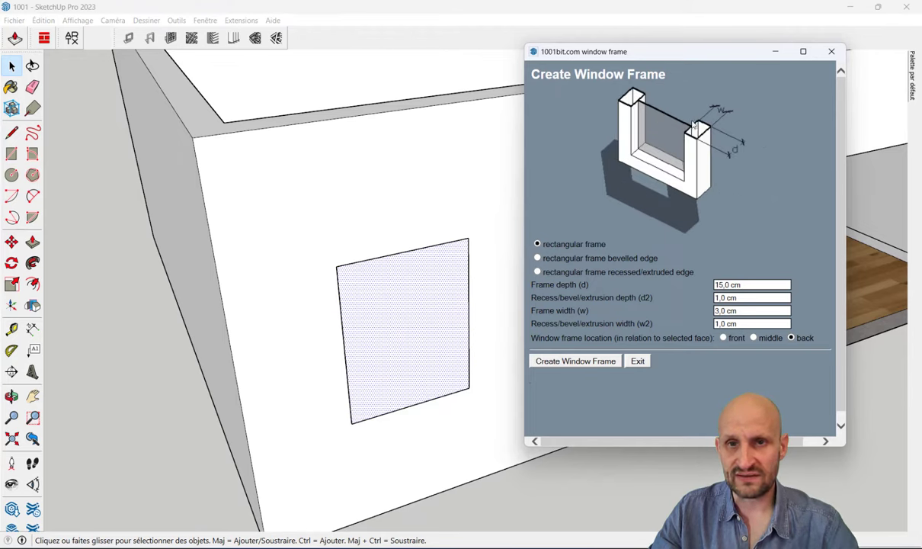
pyautogui.click(538, 259)
pyautogui.write('5')
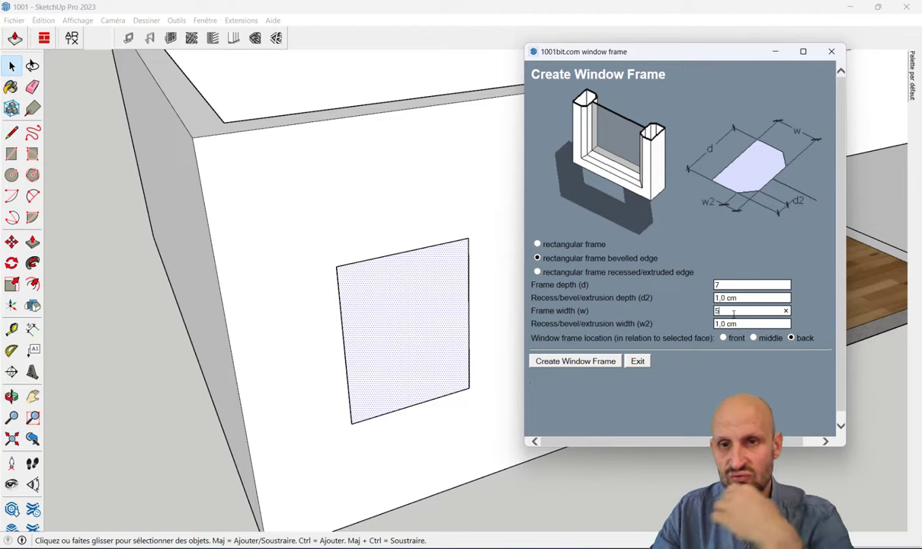
pyautogui.click(736, 299)
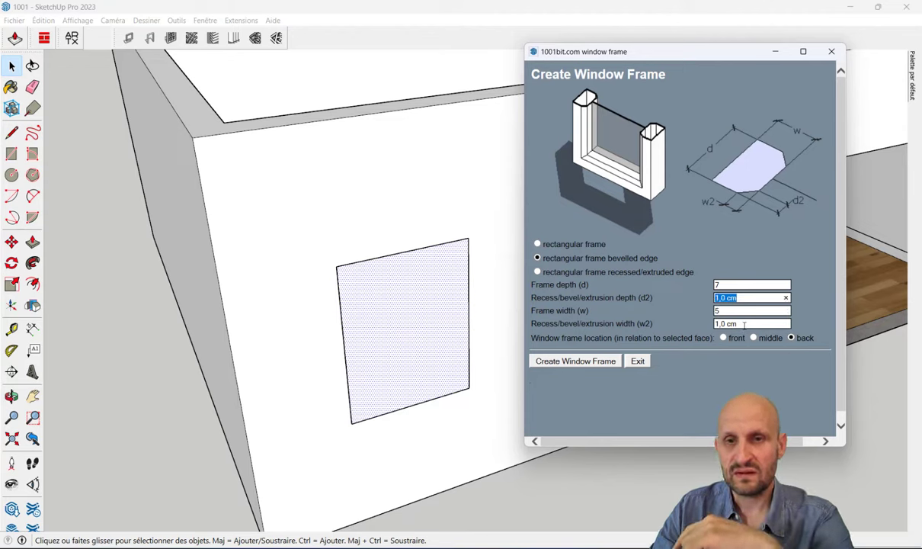
# Create the bevelled window frame in the left opening and orbit around to inspect it
pyautogui.click(601, 363)
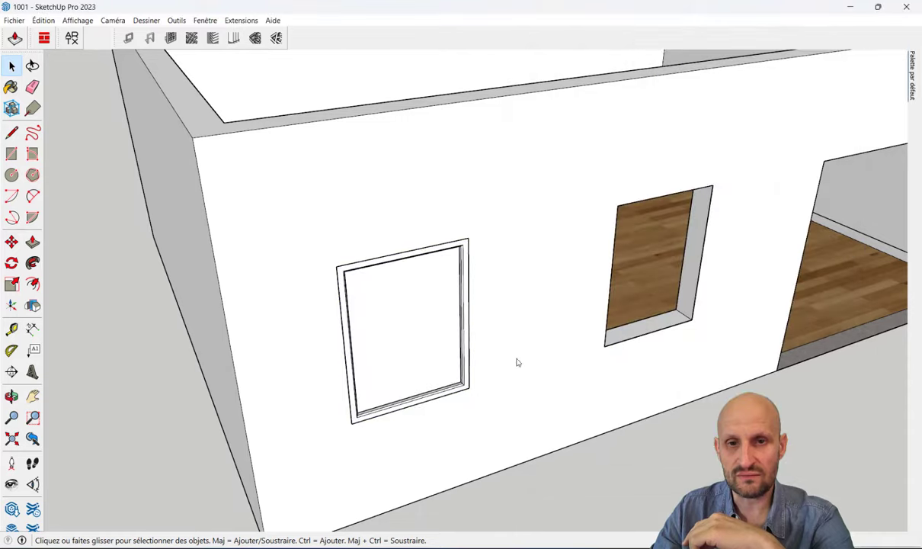
pyautogui.scroll(3, 444, 325)
pyautogui.scroll(3, 381, 302)
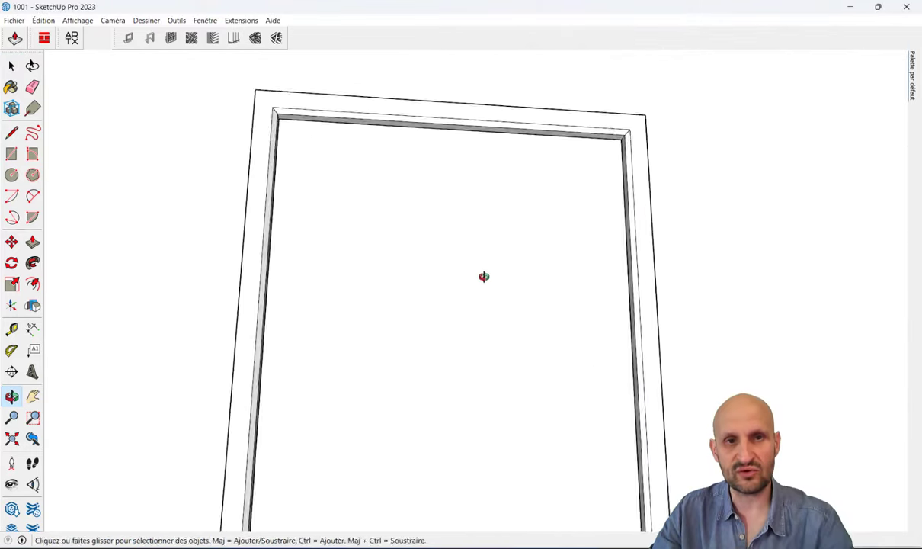
pyautogui.moveTo(484, 278); pyautogui.dragTo(221, 248, button='middle')
pyautogui.scroll(2, 314, 212)
pyautogui.scroll(1, 349, 181)
pyautogui.click(335, 181)
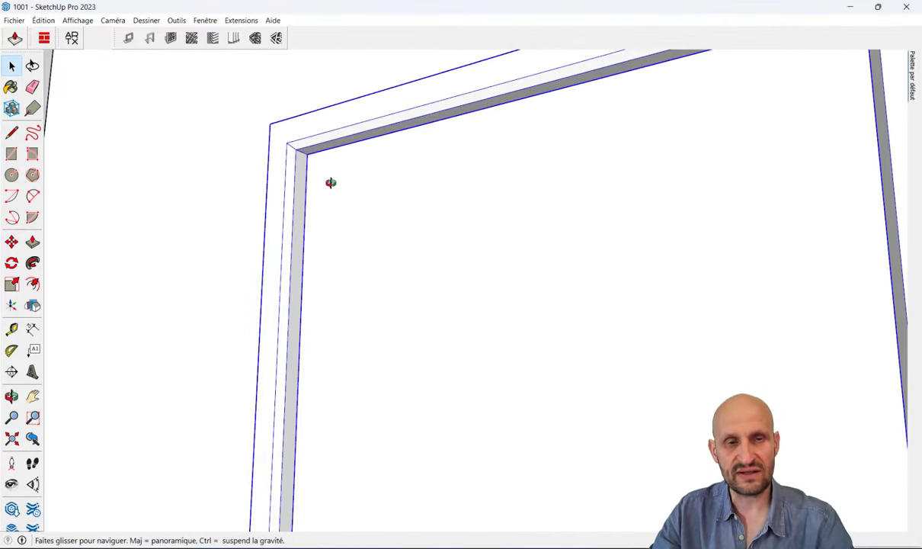
pyautogui.moveTo(220, 161); pyautogui.dragTo(300, 173, button='middle')
pyautogui.moveTo(377, 191)
pyautogui.mouseDown(button='middle')
pyautogui.moveTo(238, 298)
pyautogui.moveTo(58, 257)
pyautogui.moveTo(458, 273)
pyautogui.moveTo(550, 297)
pyautogui.moveTo(623, 379)
pyautogui.moveTo(541, 144)
pyautogui.moveTo(541, 165)
pyautogui.mouseUp(button='middle')
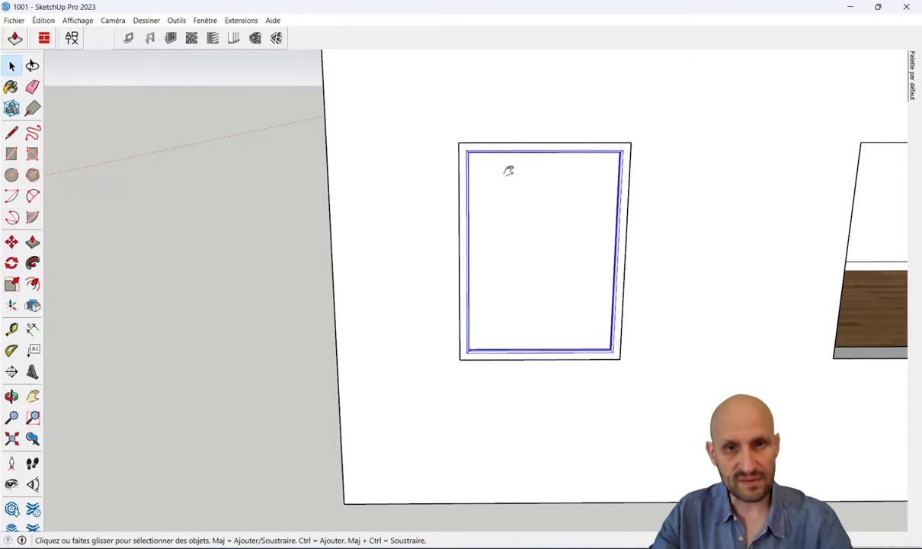
# Inside the window component, draw a vertical line splitting the glass, then select the left pane
pyautogui.doubleClick(524, 205)
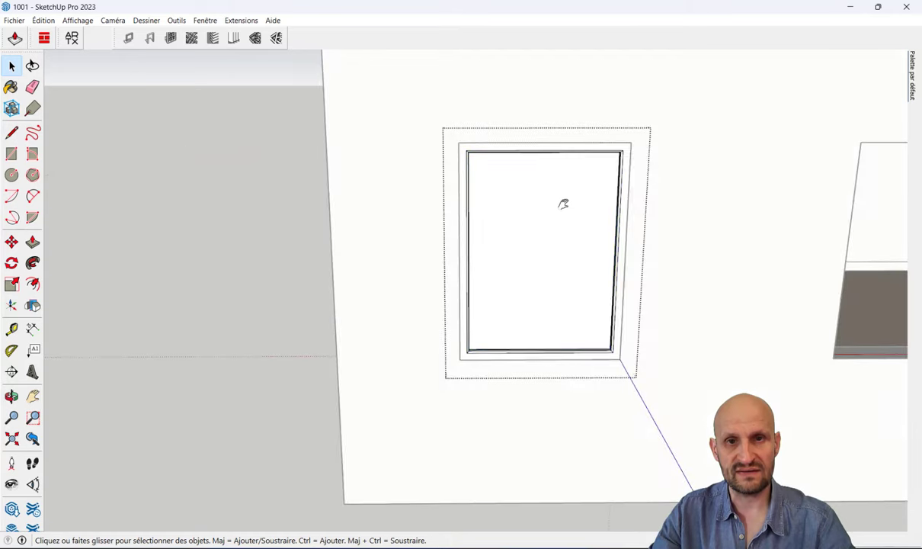
pyautogui.doubleClick(517, 172)
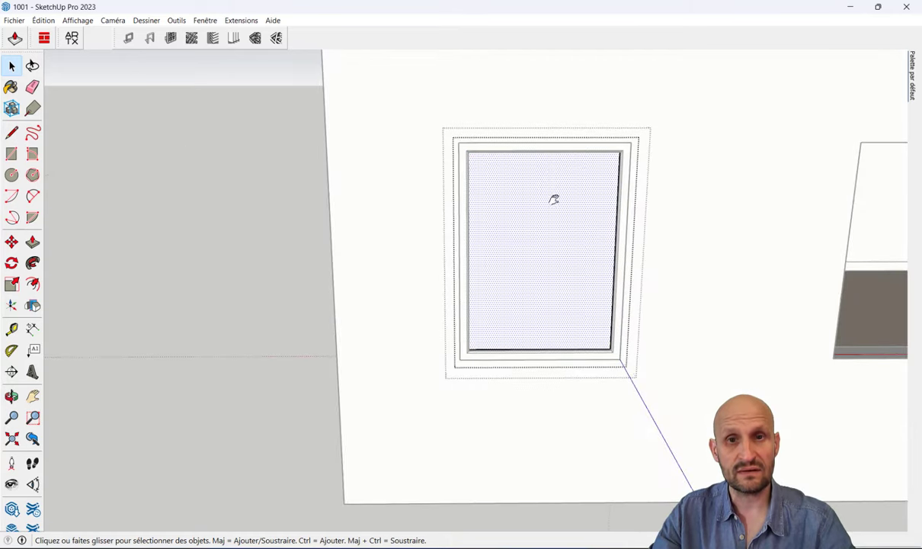
pyautogui.click(11, 133)
pyautogui.moveTo(566, 343); pyautogui.dragTo(541, 333, button='middle')
pyautogui.scroll(3, 541, 333)
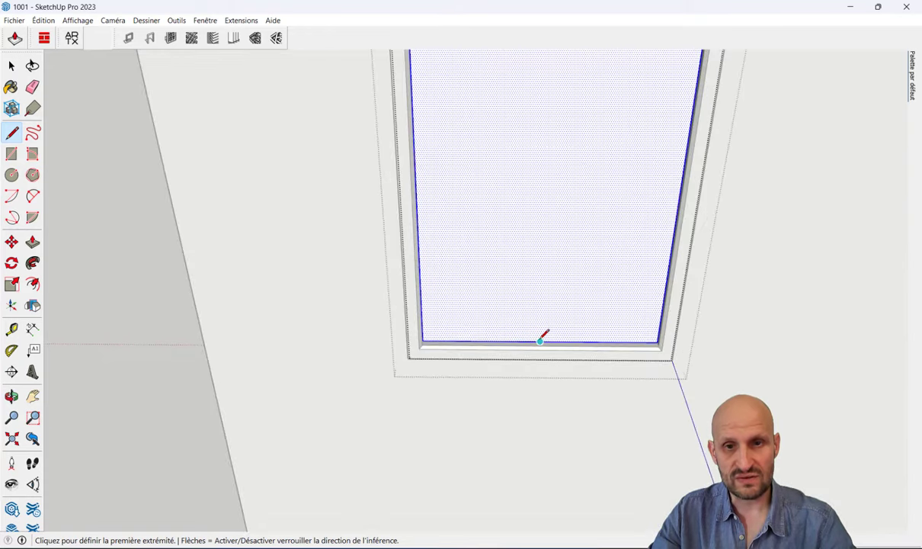
pyautogui.click(540, 339)
pyautogui.moveTo(535, 158)
pyautogui.mouseDown(button='middle')
pyautogui.moveTo(547, 145)
pyautogui.moveTo(535, 56)
pyautogui.mouseUp(button='middle')
pyautogui.click(552, 144)
pyautogui.press('space')
pyautogui.moveTo(525, 206); pyautogui.dragTo(593, 202, button='middle')
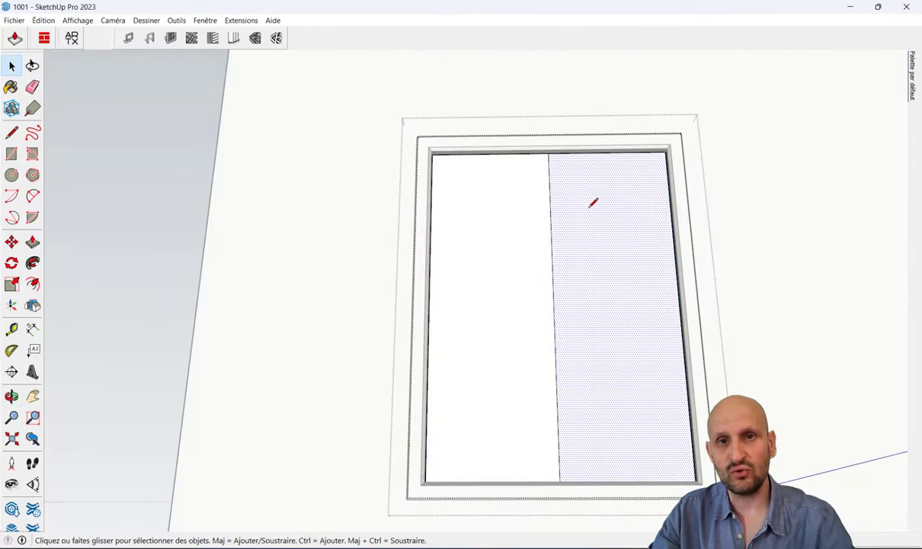
pyautogui.click(494, 208)
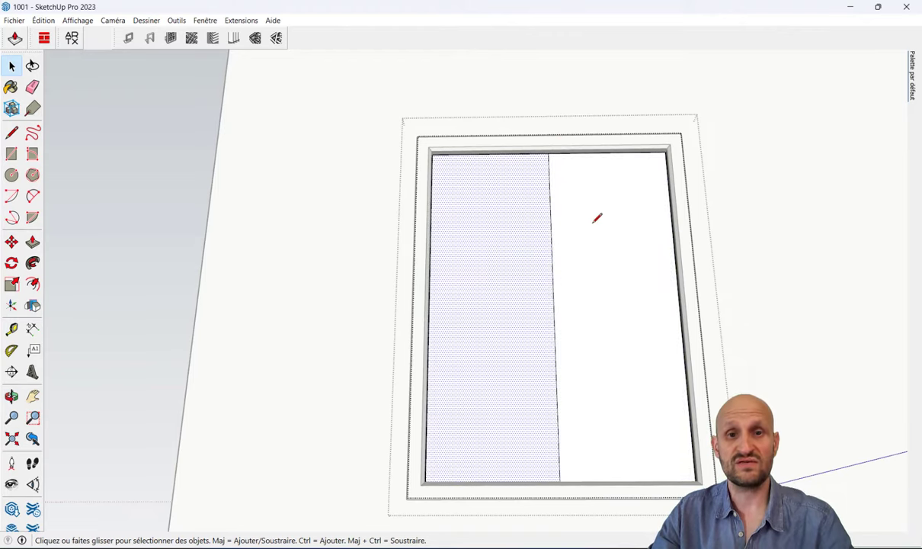
pyautogui.click(595, 222)
pyautogui.click(493, 225)
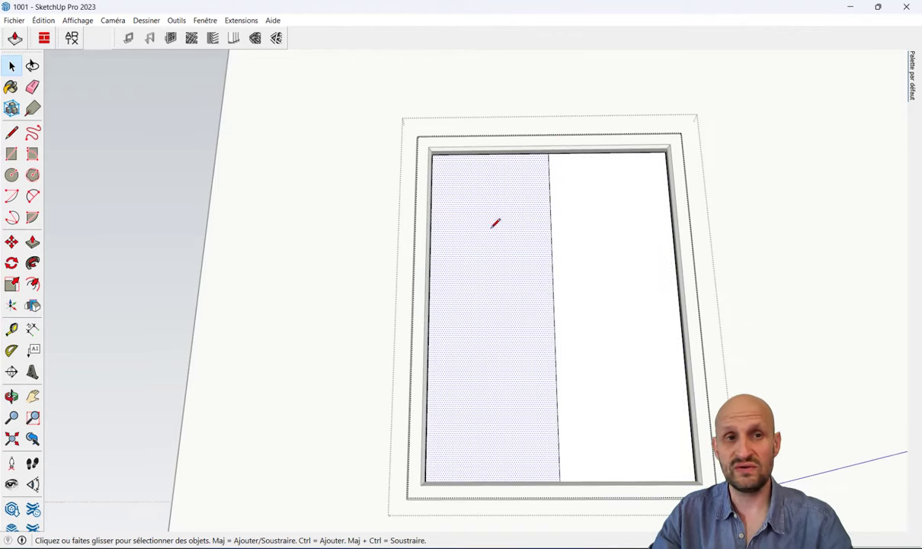
# Build a bevelled sash frame, 7 cm deep and 5 cm wide, on the left pane
pyautogui.click(128, 38)
pyautogui.moveTo(634, 57); pyautogui.dragTo(718, 77)
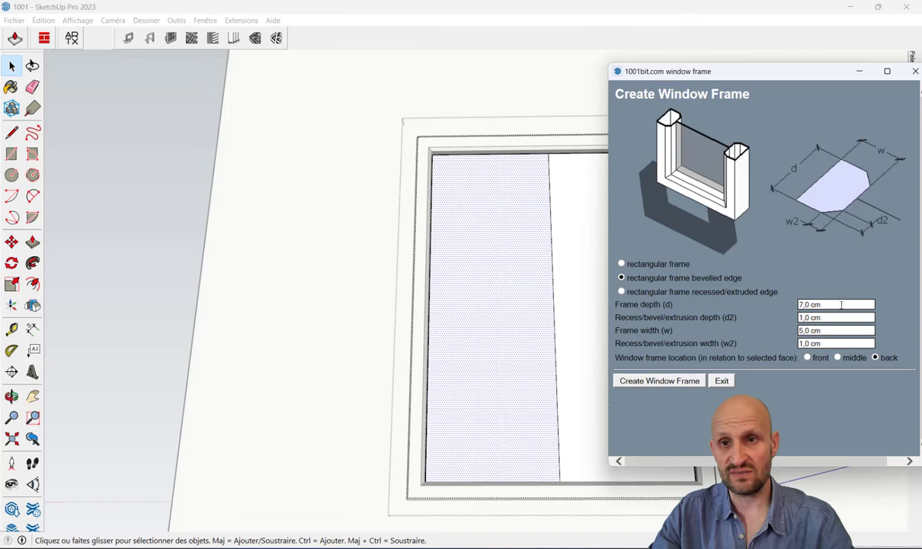
pyautogui.click(659, 381)
pyautogui.moveTo(549, 268); pyautogui.dragTo(611, 406, button='middle')
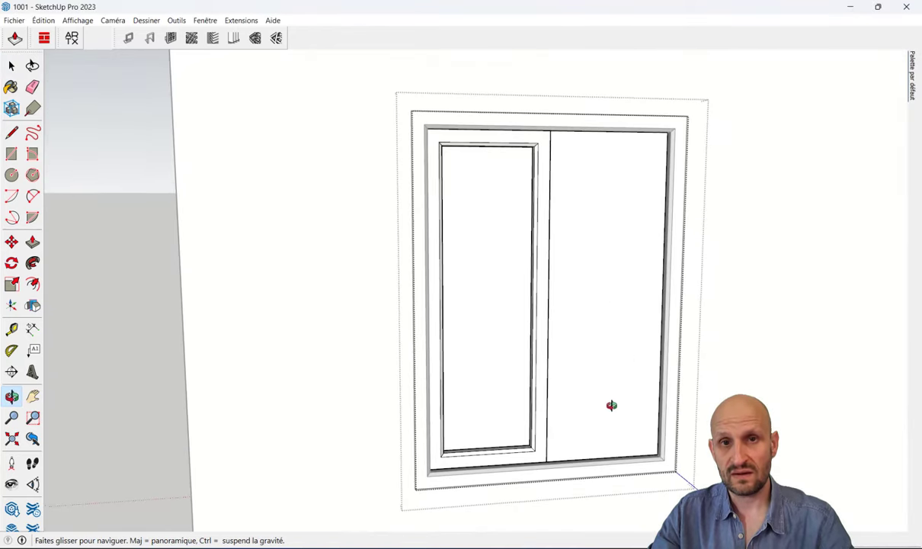
# Delete the right pane's glass face and orbit to view the framed window
pyautogui.click(577, 257)
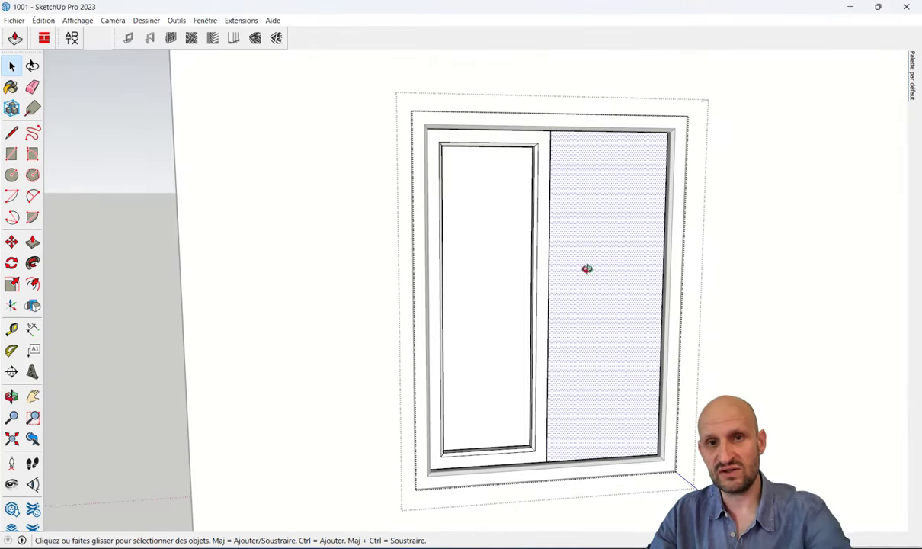
pyautogui.press('Delete')
pyautogui.moveTo(592, 272); pyautogui.dragTo(514, 393, button='middle')
pyautogui.click(450, 337)
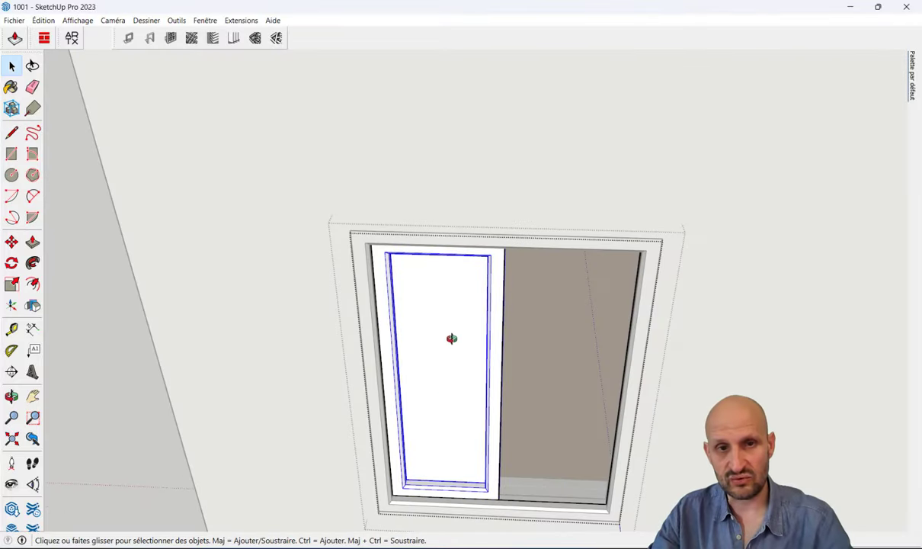
pyautogui.moveTo(481, 262)
pyautogui.mouseDown(button='middle')
pyautogui.moveTo(441, 339)
pyautogui.moveTo(487, 305)
pyautogui.mouseUp(button='middle')
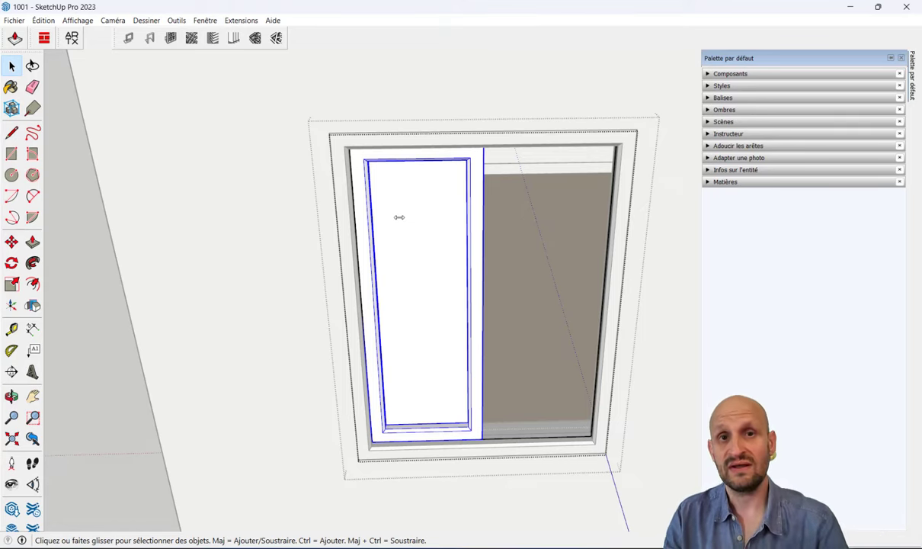
pyautogui.moveTo(444, 226)
pyautogui.mouseDown(button='middle')
pyautogui.moveTo(510, 311)
pyautogui.moveTo(413, 272)
pyautogui.moveTo(611, 282)
pyautogui.moveTo(455, 297)
pyautogui.moveTo(194, 221)
pyautogui.moveTo(467, 346)
pyautogui.moveTo(711, 199)
pyautogui.moveTo(532, 233)
pyautogui.moveTo(535, 288)
pyautogui.moveTo(354, 278)
pyautogui.moveTo(683, 360)
pyautogui.moveTo(598, 414)
pyautogui.moveTo(724, 391)
pyautogui.moveTo(344, 124)
pyautogui.mouseUp(button='middle')
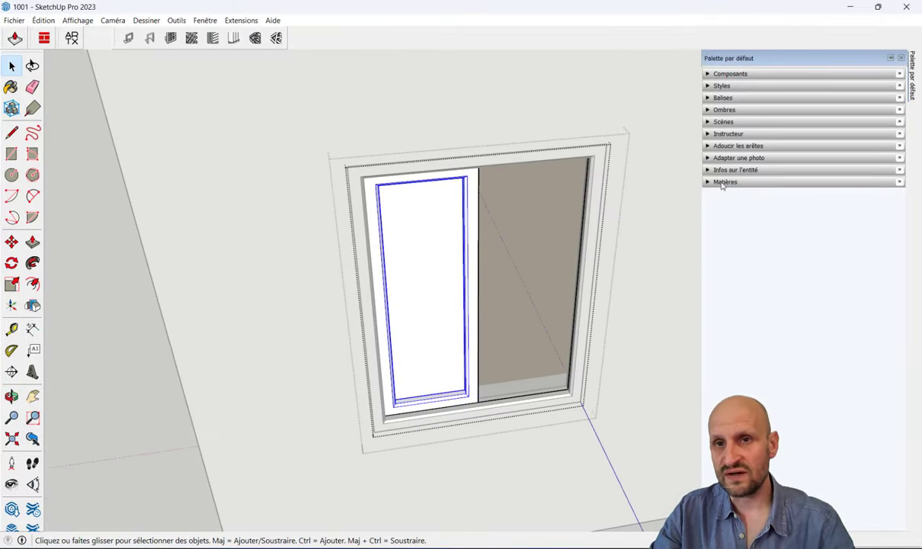
# Paint the left sash pane with the Verre translucide gris material
pyautogui.click(726, 218)
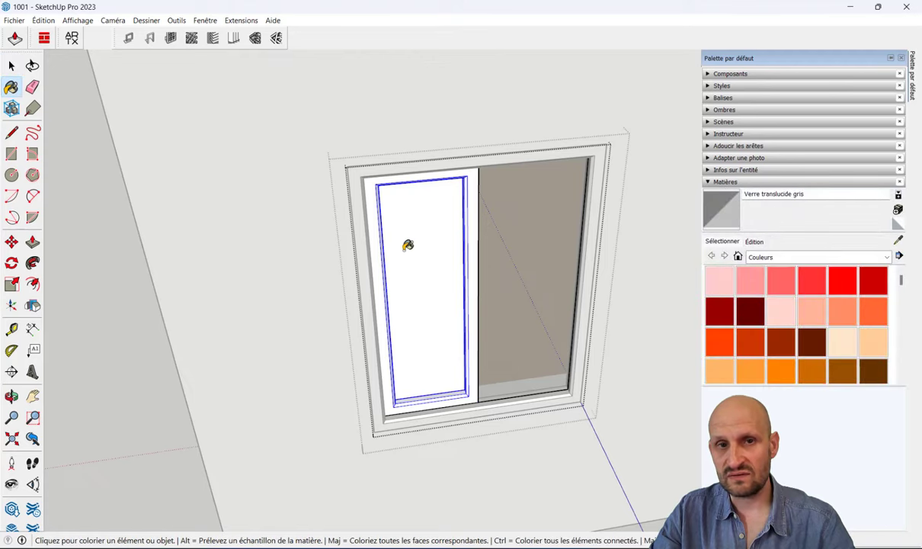
pyautogui.scroll(3, 405, 238)
pyautogui.click(435, 237)
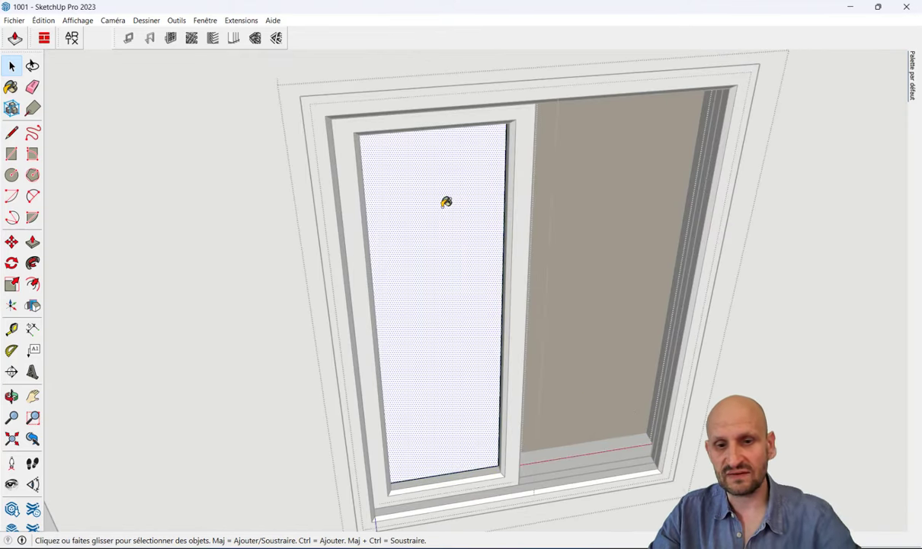
pyautogui.press('p')
pyautogui.press('b')
pyautogui.click(446, 202)
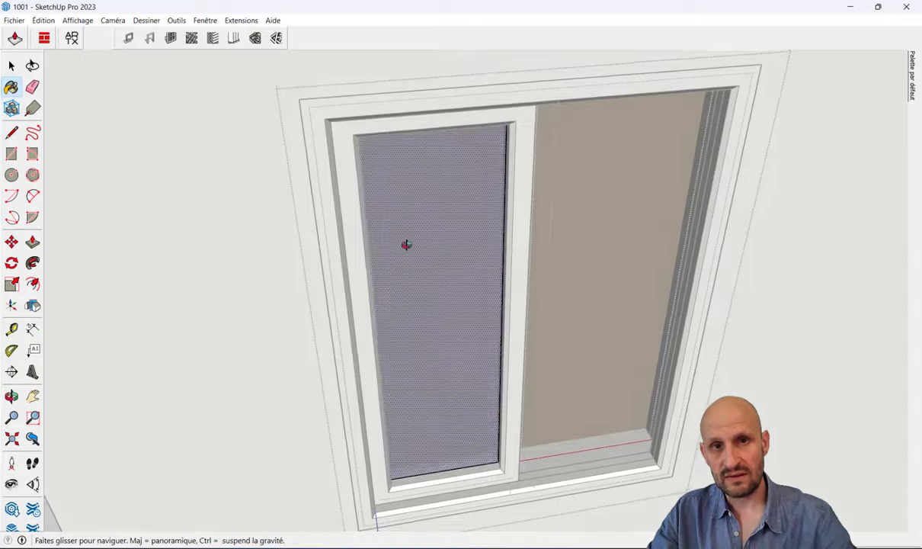
pyautogui.moveTo(405, 245)
pyautogui.mouseDown(button='middle')
pyautogui.moveTo(473, 298)
pyautogui.moveTo(907, 375)
pyautogui.moveTo(249, 308)
pyautogui.mouseUp(button='middle')
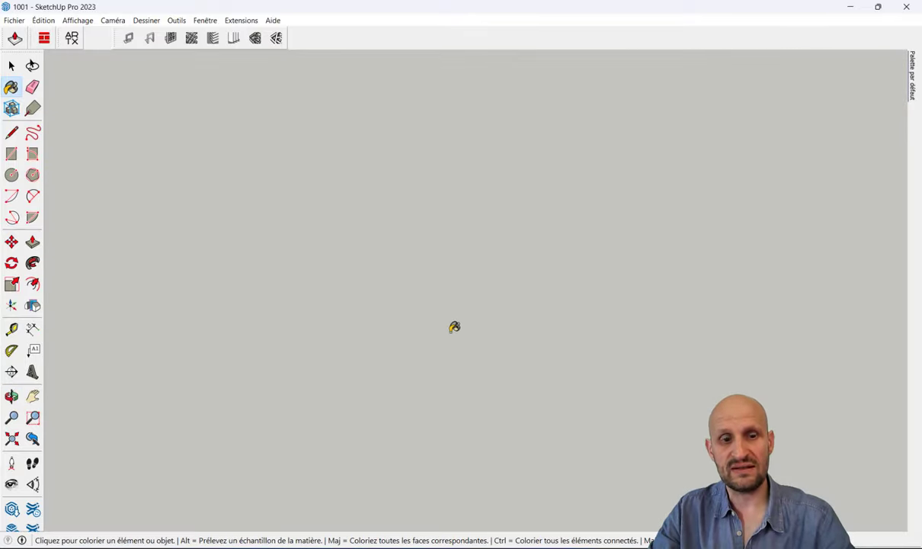
pyautogui.hotkey('ctrl', 'shift', 'e')
pyautogui.scroll(3, 679, 198)
pyautogui.scroll(3, 718, 190)
pyautogui.moveTo(718, 191); pyautogui.dragTo(560, 291, button='middle')
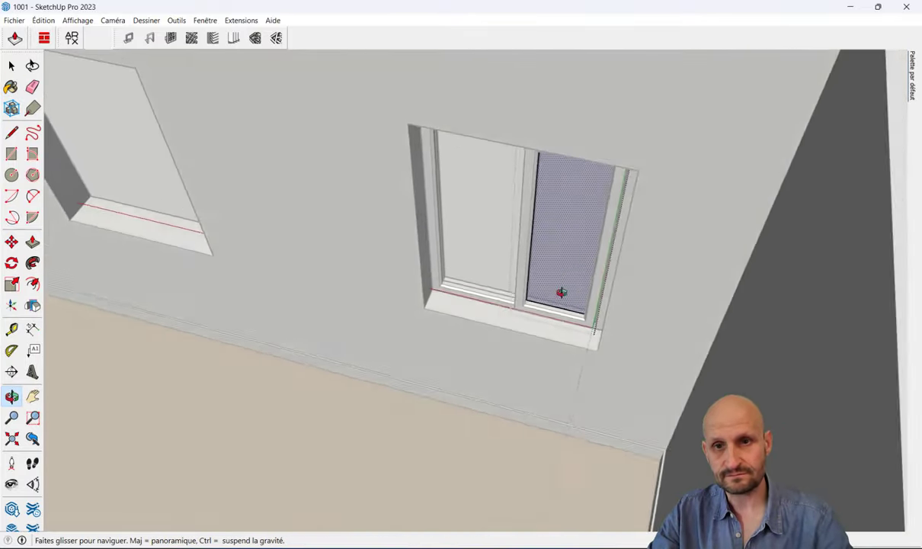
pyautogui.scroll(3, 578, 238)
pyautogui.scroll(3, 585, 233)
# Cancel a stray Push/Pull on the glass face and view the whole window
pyautogui.press('p')
pyautogui.click(584, 232)
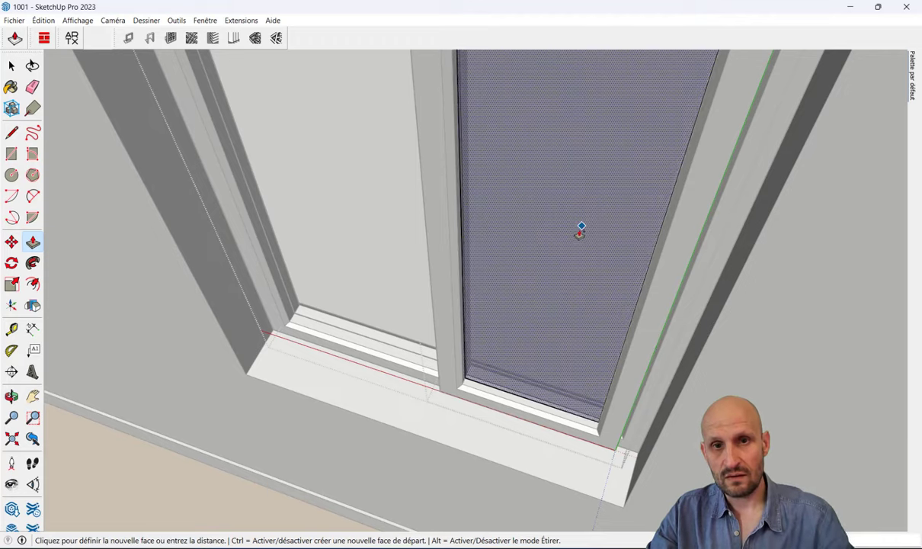
pyautogui.click(569, 268)
pyautogui.click(583, 266)
pyautogui.press('space')
pyautogui.scroll(-5, 533, 328)
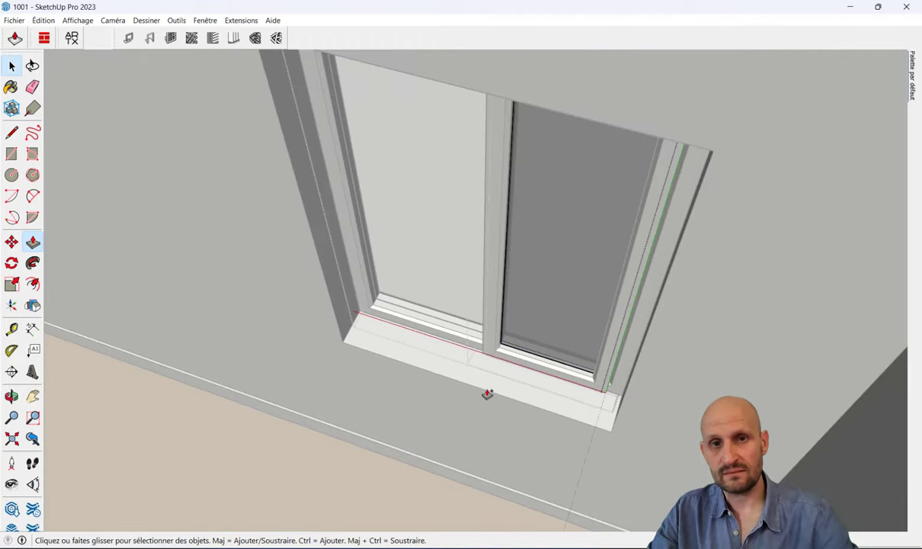
pyautogui.moveTo(587, 311)
pyautogui.mouseDown(button='middle')
pyautogui.moveTo(602, 195)
pyautogui.moveTo(446, 92)
pyautogui.mouseUp(button='middle')
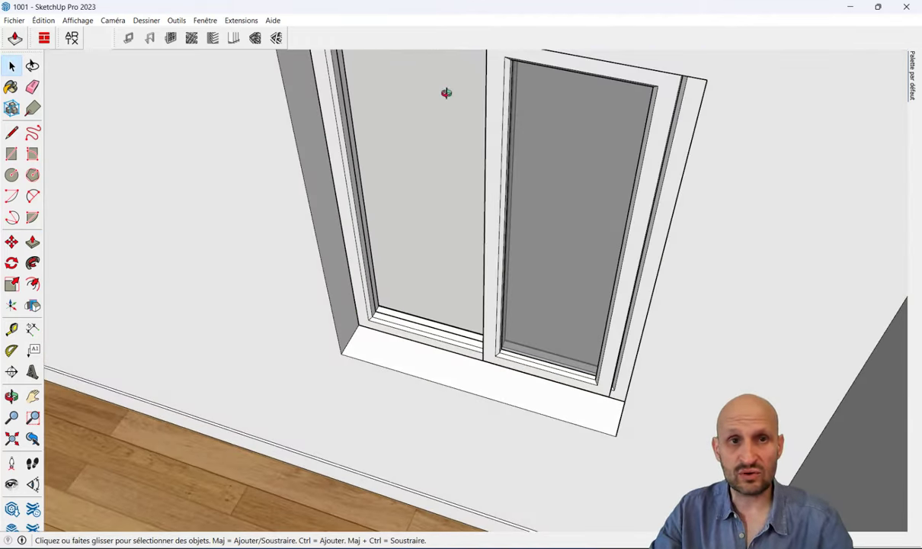
# Enable the Styles toolbar and switch the model display to Monochrome
pyautogui.rightClick(802, 35)
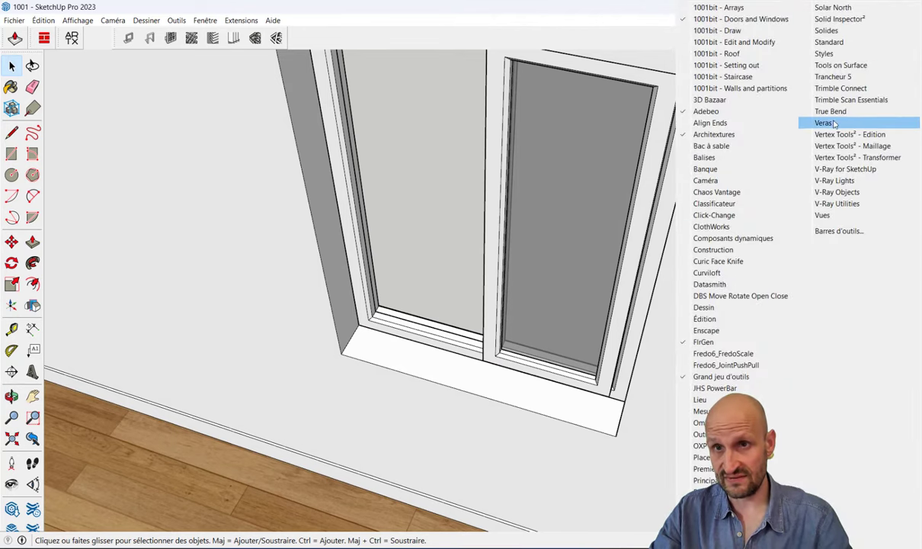
pyautogui.click(826, 54)
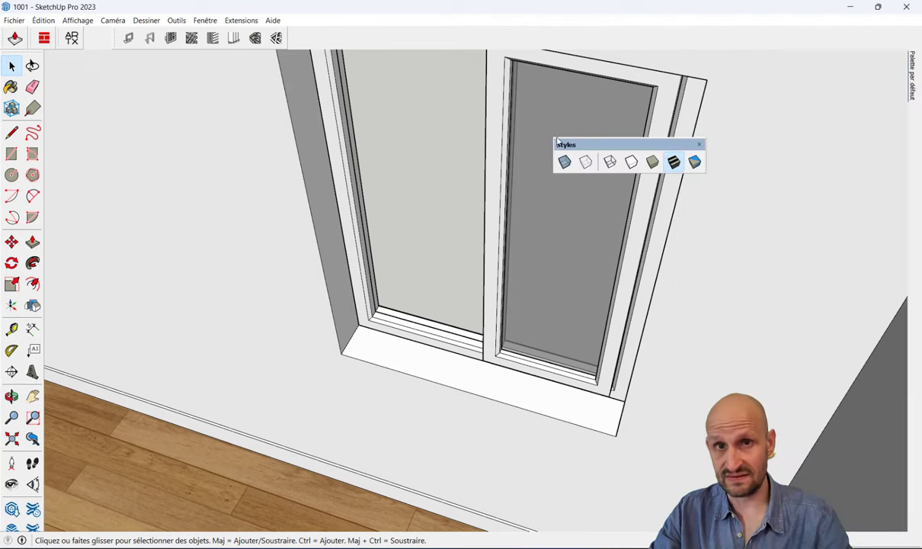
pyautogui.click(695, 162)
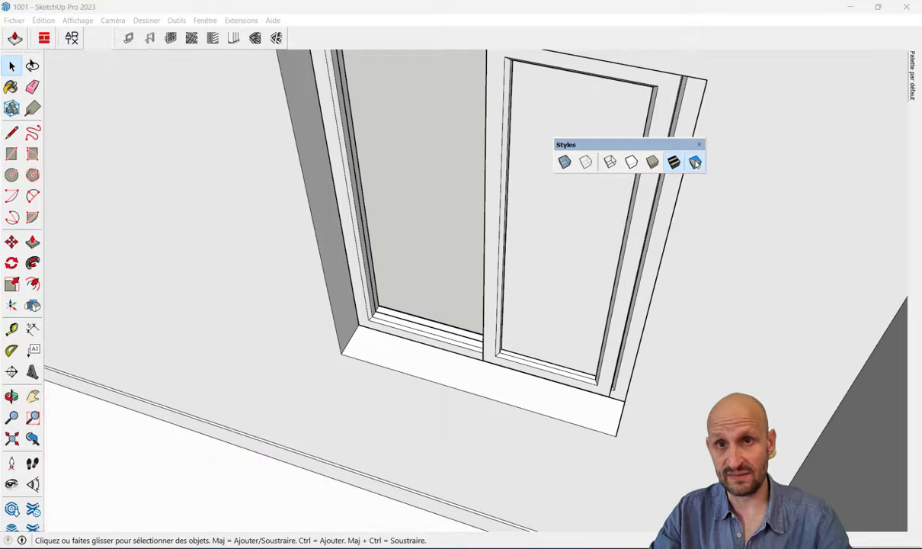
pyautogui.scroll(-3, 579, 206)
pyautogui.moveTo(526, 236)
pyautogui.mouseDown(button='middle')
pyautogui.moveTo(531, 286)
pyautogui.moveTo(237, 315)
pyautogui.moveTo(272, 292)
pyautogui.moveTo(246, 221)
pyautogui.moveTo(403, 284)
pyautogui.moveTo(920, 339)
pyautogui.moveTo(919, 393)
pyautogui.moveTo(627, 261)
pyautogui.mouseUp(button='middle')
# Inside the window group, reverse the right glass face with Inverser les faces
pyautogui.press('space')
pyautogui.scroll(3, 539, 228)
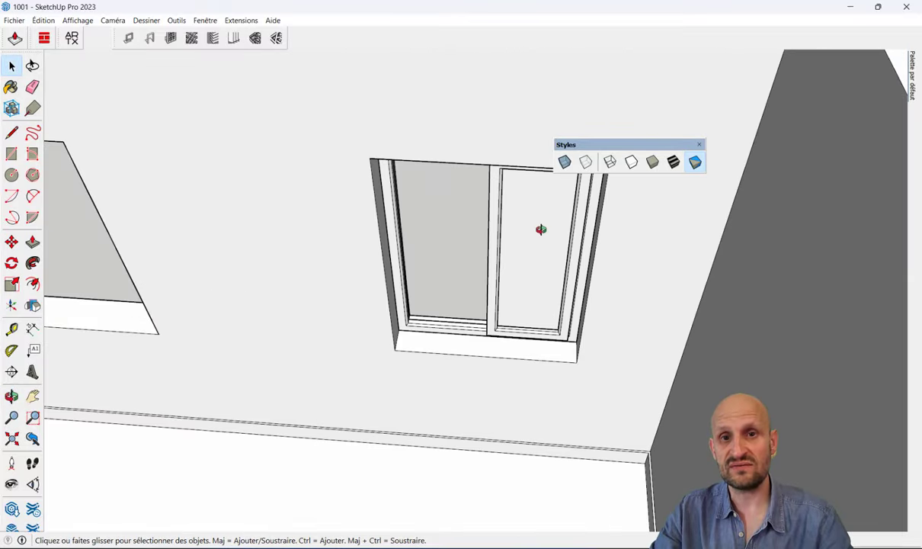
pyautogui.scroll(3, 540, 229)
pyautogui.doubleClick(540, 229)
pyautogui.click(541, 226)
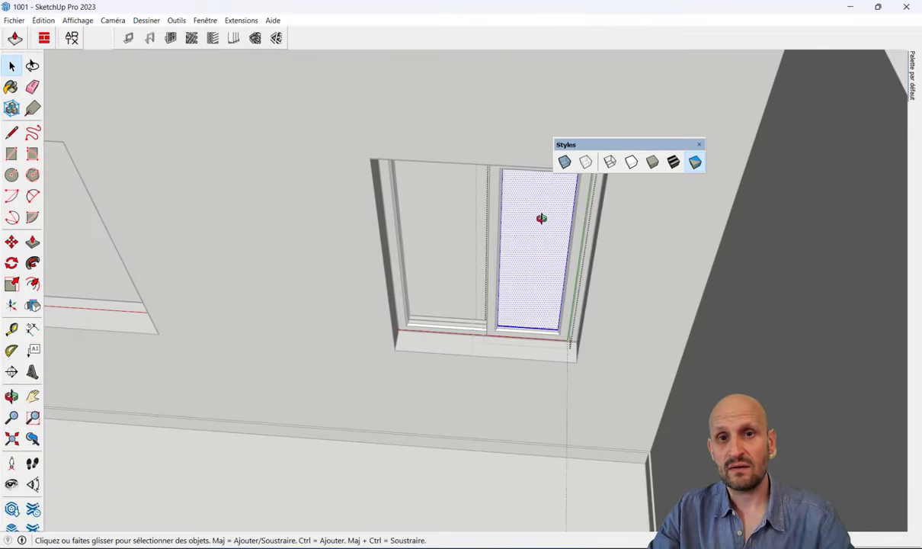
pyautogui.rightClick(541, 222)
pyautogui.click(586, 322)
# Flip the glass face back the right way and dock the Styles toolbar at the top
pyautogui.moveTo(528, 272)
pyautogui.mouseDown(button='middle')
pyautogui.moveTo(426, 290)
pyautogui.moveTo(669, 323)
pyautogui.mouseUp(button='middle')
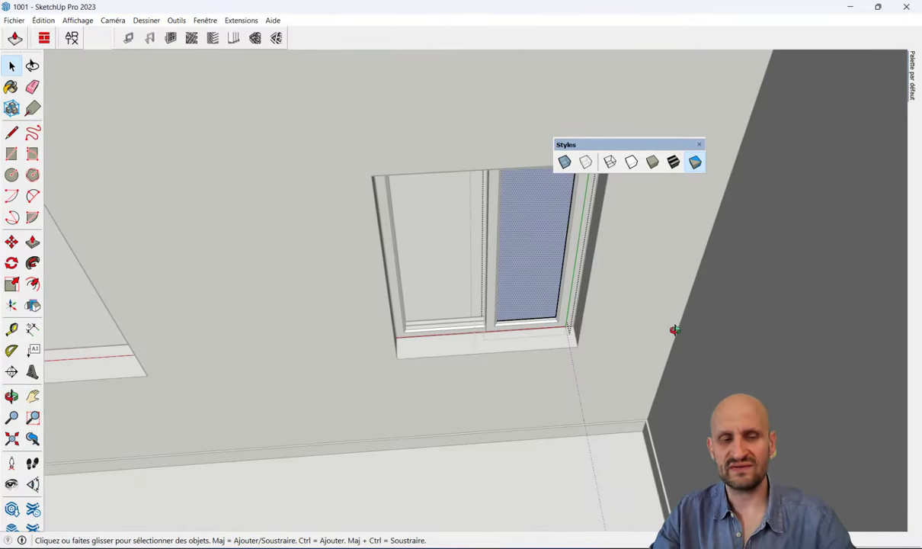
pyautogui.rightClick(551, 237)
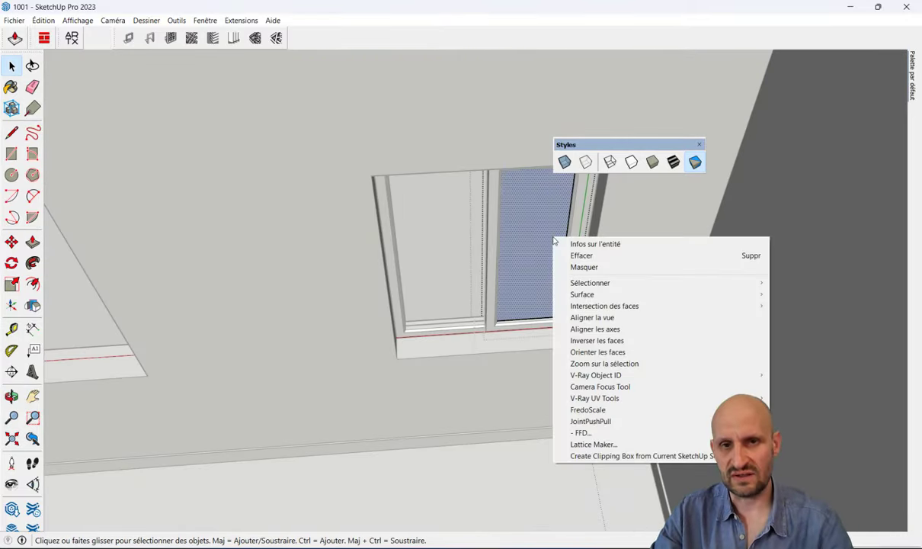
pyautogui.click(596, 341)
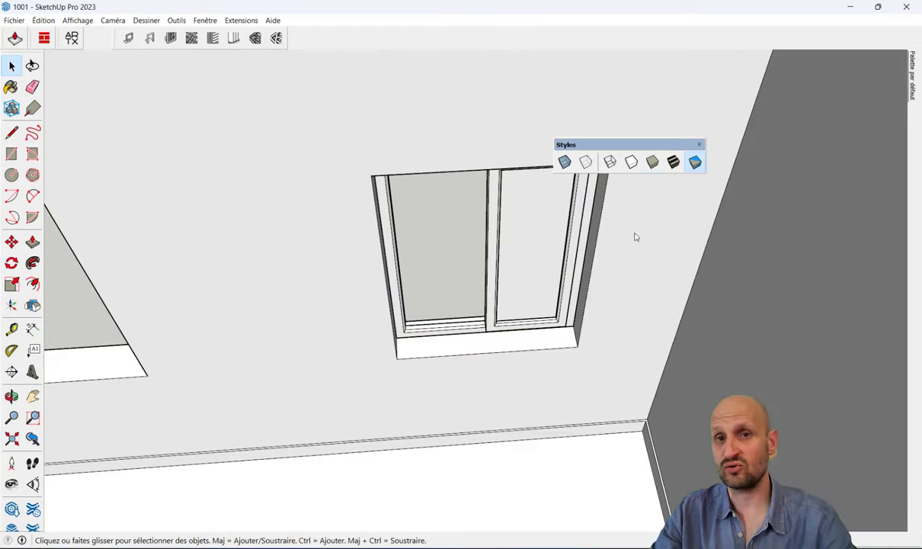
pyautogui.moveTo(656, 148); pyautogui.dragTo(799, 26)
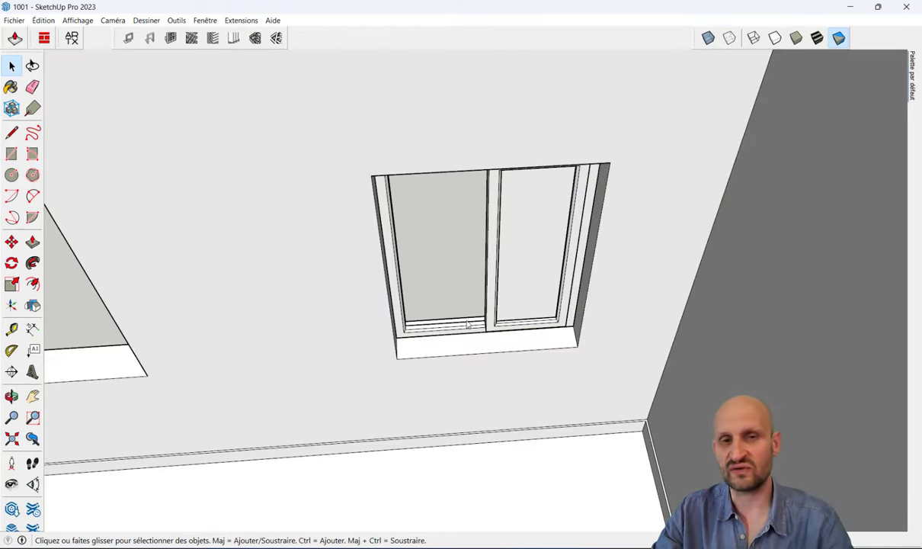
# Turn textures back on in the display and bring the window into view
pyautogui.scroll(-5, 468, 325)
pyautogui.moveTo(467, 324)
pyautogui.mouseDown(button='middle')
pyautogui.moveTo(547, 152)
pyautogui.moveTo(531, 211)
pyautogui.mouseUp(button='middle')
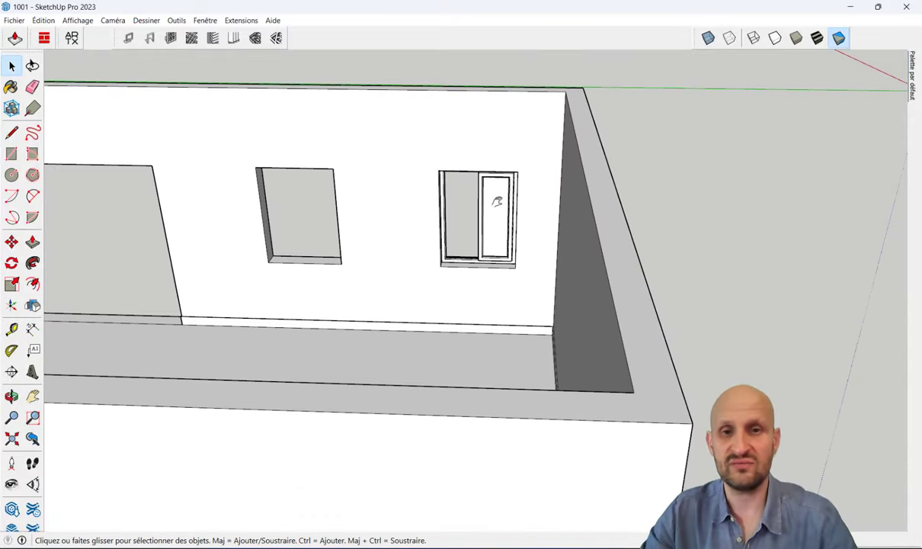
pyautogui.scroll(1, 510, 236)
pyautogui.scroll(3, 526, 259)
pyautogui.scroll(-3, 483, 192)
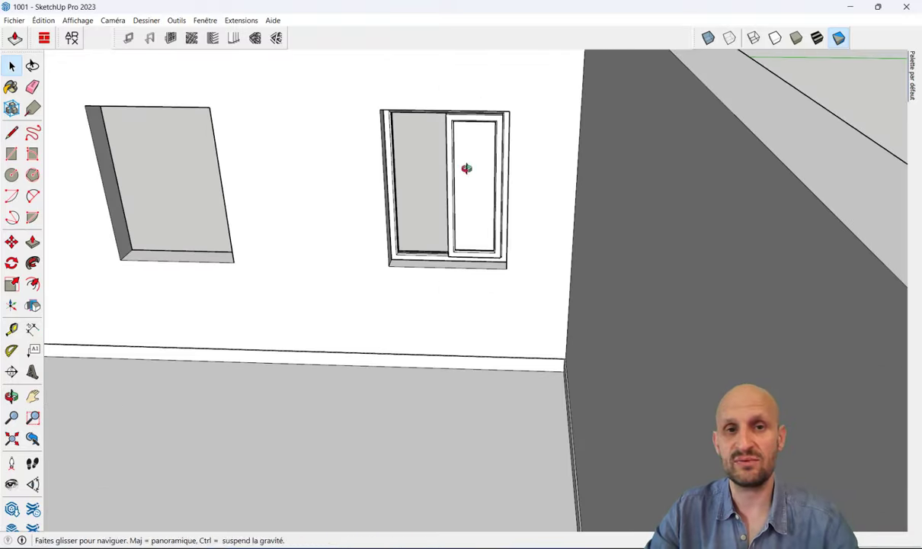
pyautogui.moveTo(465, 169); pyautogui.dragTo(839, 116, button='middle')
pyautogui.click(817, 39)
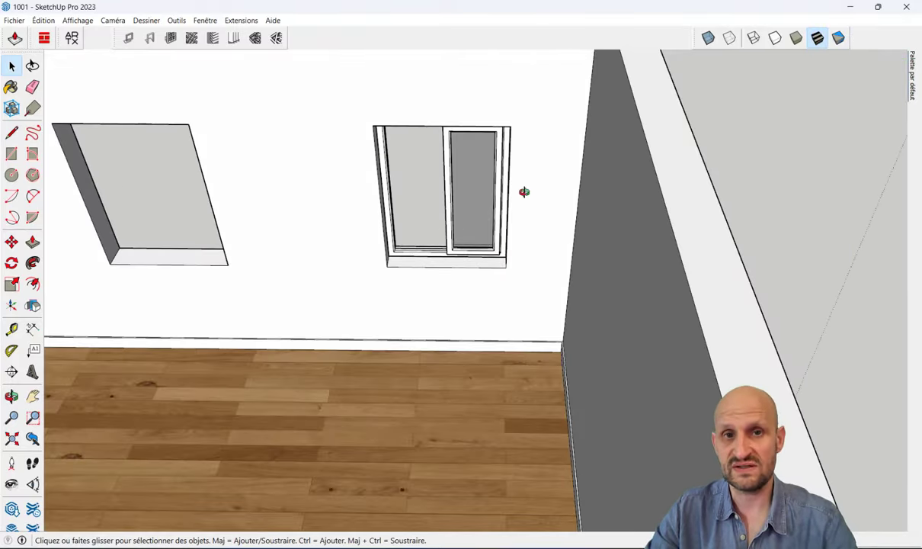
pyautogui.moveTo(525, 191)
pyautogui.mouseDown(button='middle')
pyautogui.moveTo(301, 216)
pyautogui.moveTo(446, 250)
pyautogui.mouseUp(button='middle')
# Inside the window group, Ctrl-copy the left sash into the window's right half
pyautogui.click(497, 257)
pyautogui.moveTo(496, 257); pyautogui.dragTo(545, 237, button='middle')
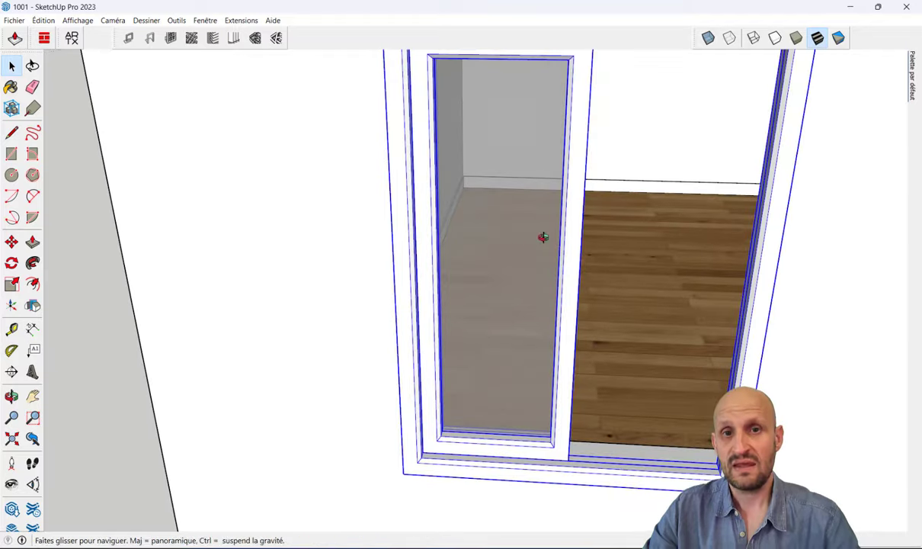
pyautogui.scroll(-3, 519, 236)
pyautogui.doubleClick(504, 227)
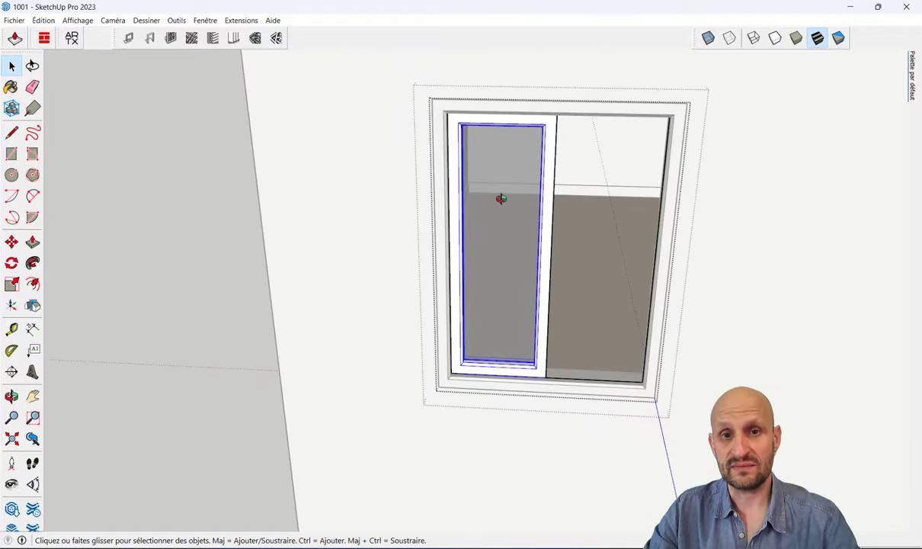
pyautogui.click(12, 241)
pyautogui.scroll(3, 457, 373)
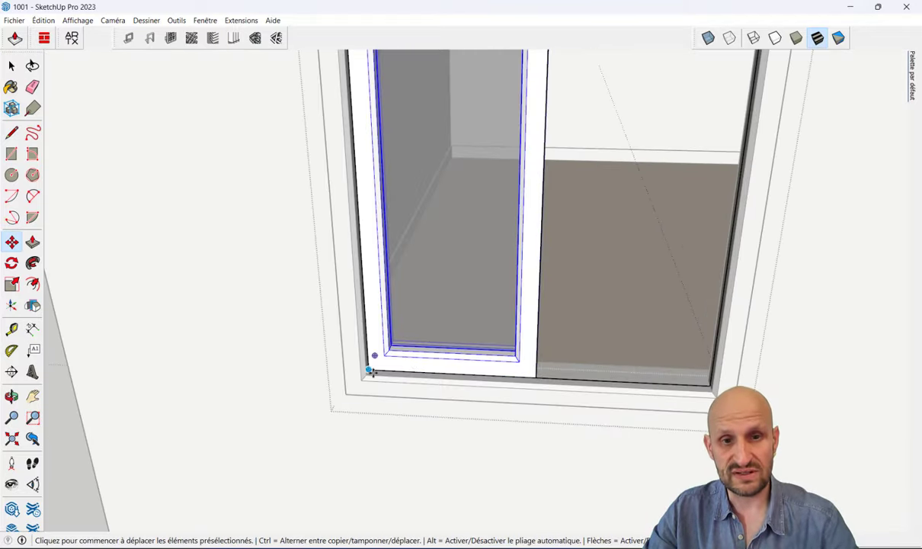
pyautogui.click(370, 370)
pyautogui.press('ctrl')
pyautogui.click(535, 378)
pyautogui.scroll(-3, 527, 323)
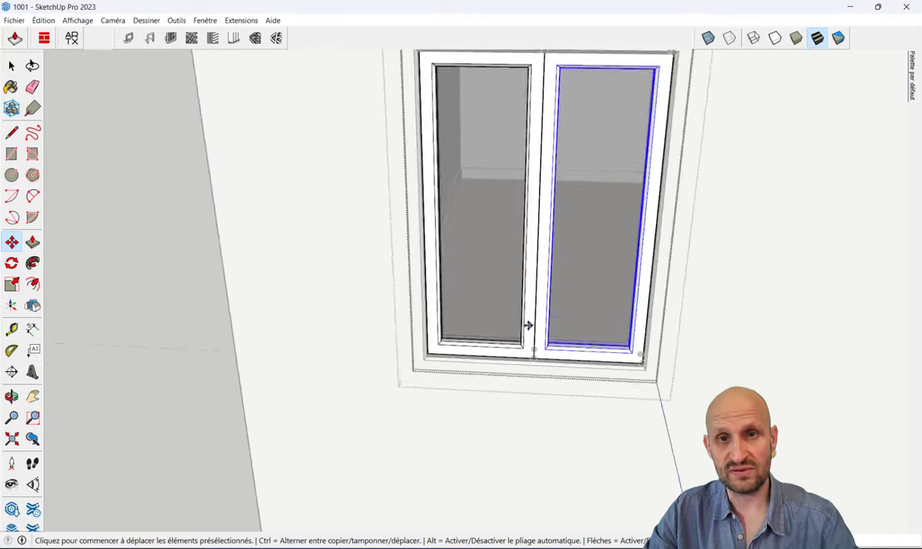
pyautogui.moveTo(527, 323); pyautogui.dragTo(409, 366, button='middle')
pyautogui.press('space')
# Select the whole window and start a move, then cancel it with Esc to keep it in place
pyautogui.scroll(2, 427, 320)
pyautogui.moveTo(427, 320)
pyautogui.mouseDown(button='middle')
pyautogui.moveTo(835, 415)
pyautogui.moveTo(432, 333)
pyautogui.mouseUp(button='middle')
pyautogui.scroll(3, 479, 318)
pyautogui.click(479, 317)
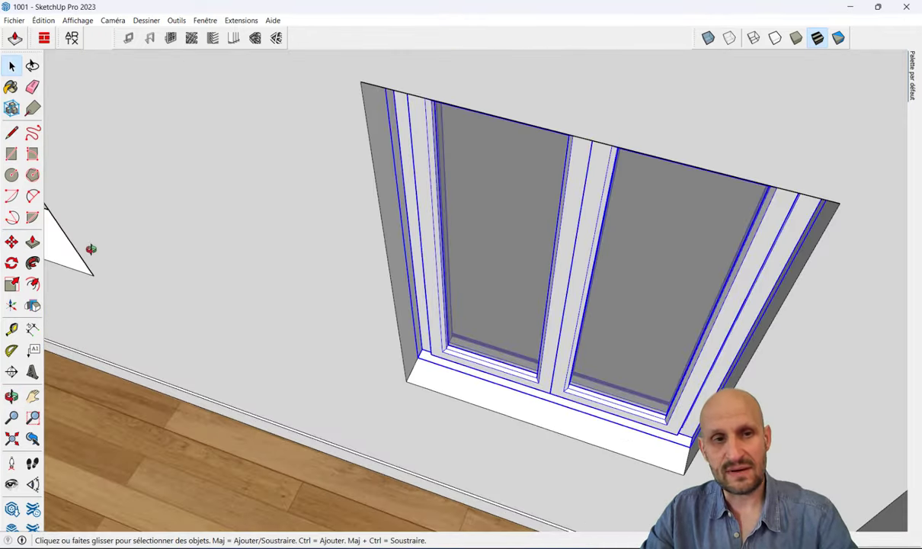
pyautogui.click(11, 242)
pyautogui.click(485, 385)
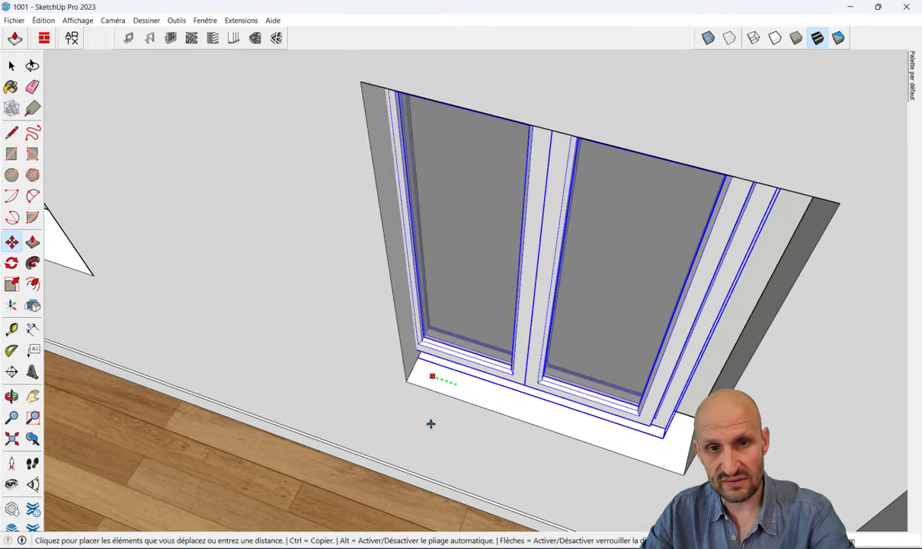
pyautogui.press('Escape')
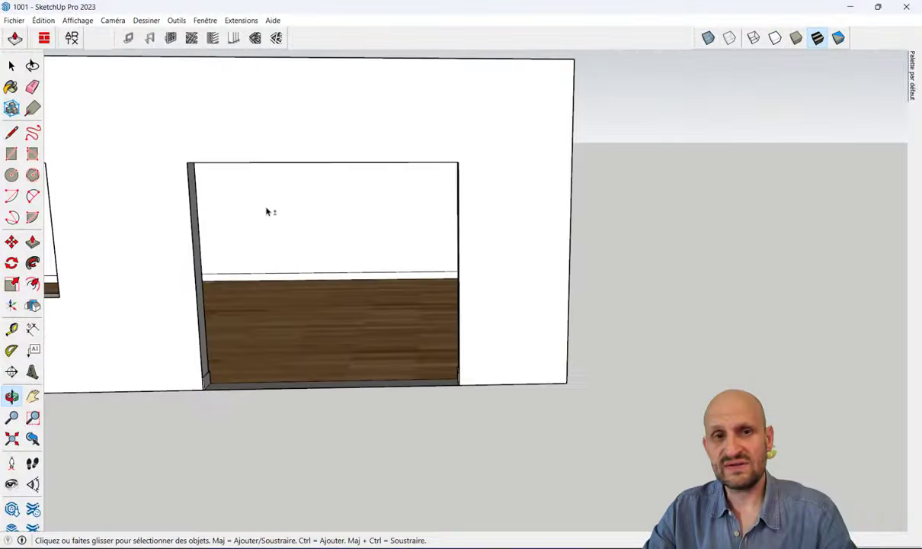
# Draw a rectangle corner to corner across the door opening and select the new face
pyautogui.press('r')
pyautogui.scroll(-1, 229, 175)
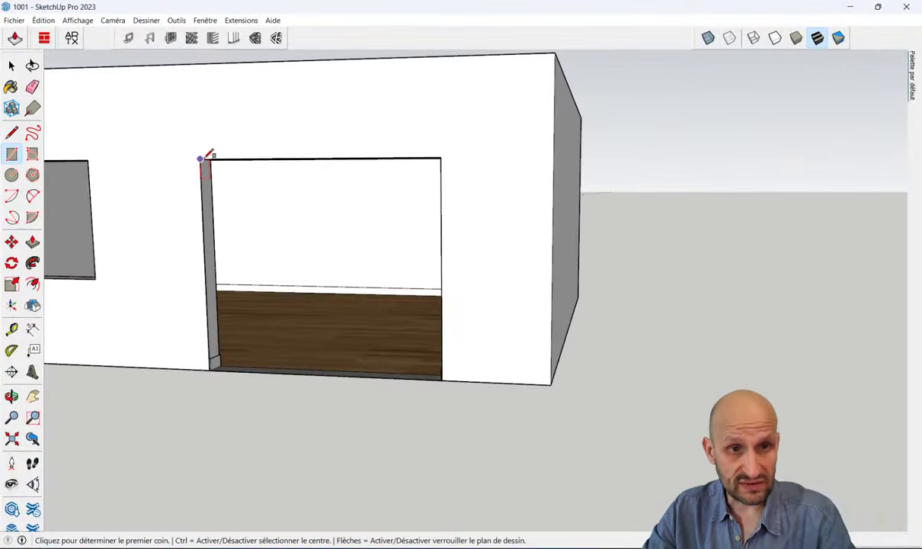
pyautogui.click(199, 159)
pyautogui.click(442, 378)
pyautogui.press('space')
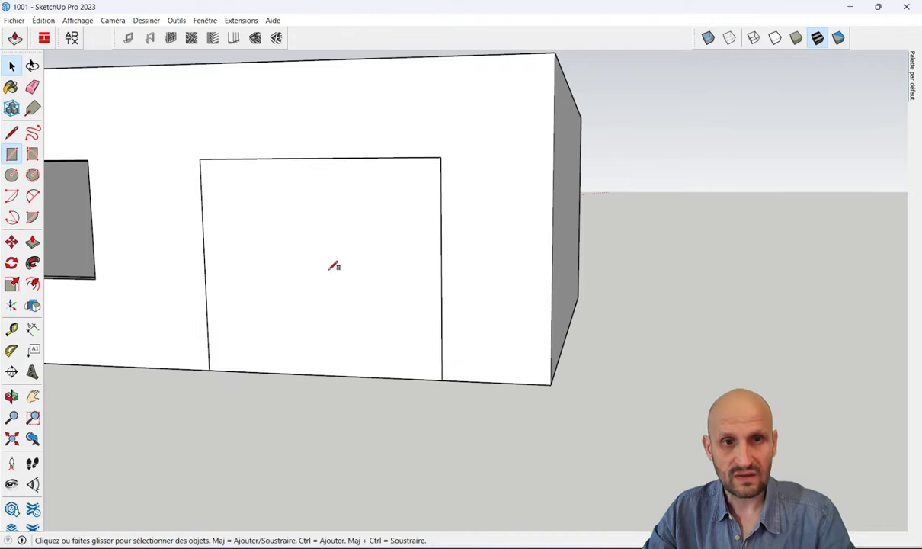
pyautogui.click(330, 262)
pyautogui.moveTo(323, 258)
pyautogui.mouseDown(button='middle')
pyautogui.moveTo(444, 282)
pyautogui.moveTo(457, 249)
pyautogui.mouseUp(button='middle')
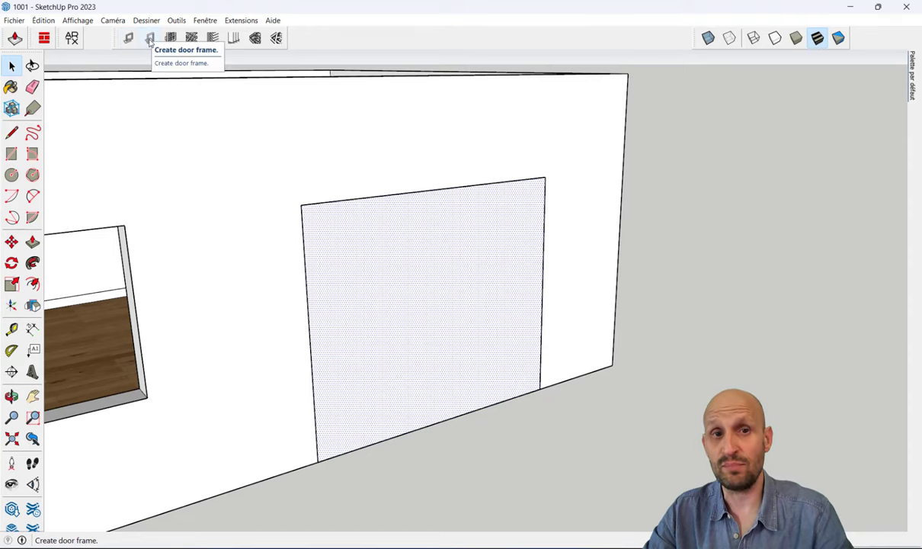
# Create a bevelled-edge 1001bit door frame with frame depth 7 and frame width 5
pyautogui.click(151, 40)
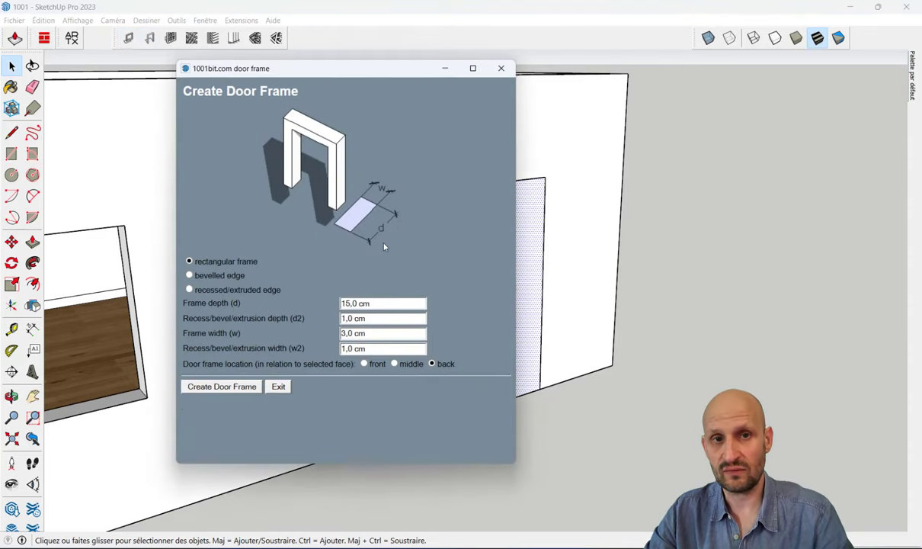
pyautogui.click(189, 276)
pyautogui.press('Tab')
pyautogui.write('7')
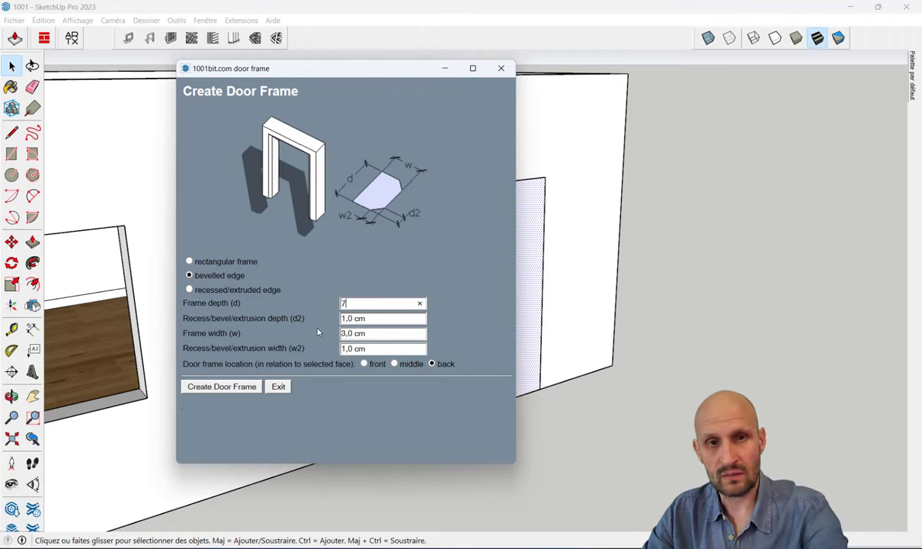
pyautogui.press('Tab')
pyautogui.press('Tab')
pyautogui.write('5')
pyautogui.click(221, 386)
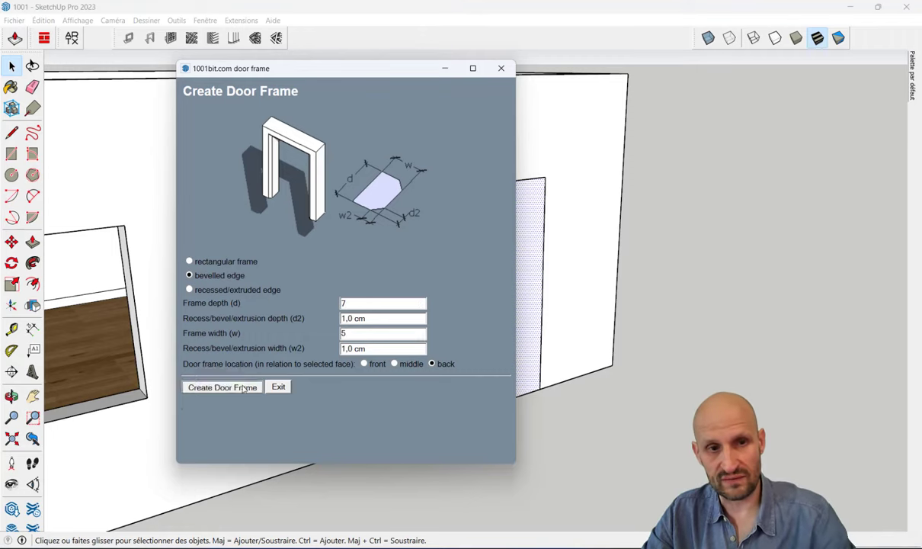
pyautogui.moveTo(222, 387)
pyautogui.mouseDown(button='middle')
pyautogui.moveTo(503, 256)
pyautogui.moveTo(189, 175)
pyautogui.mouseUp(button='middle')
pyautogui.scroll(5, 278, 202)
pyautogui.scroll(-3, 232, 202)
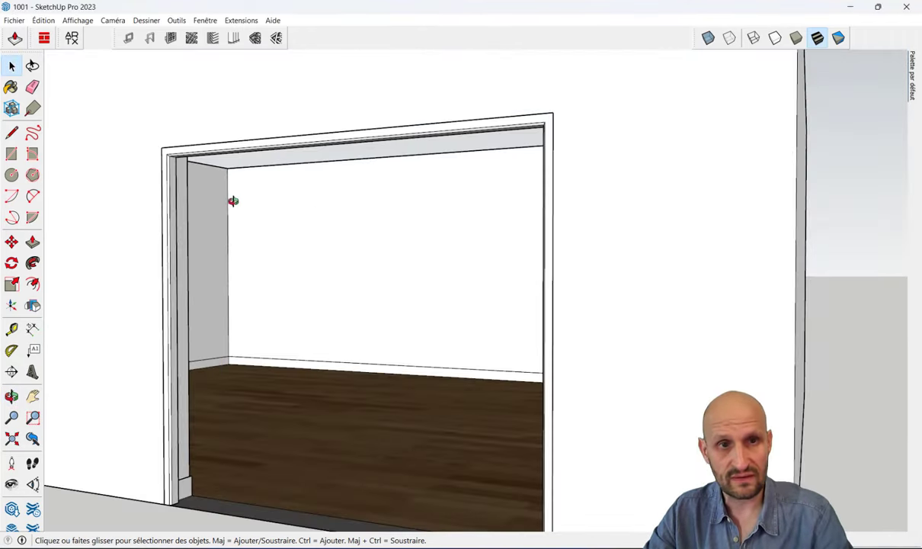
pyautogui.moveTo(233, 202); pyautogui.dragTo(156, 127, button='middle')
# Draw a rectangle between the door frame's inner top and bottom corners to fill it with a face
pyautogui.scroll(3, 168, 137)
pyautogui.click(12, 153)
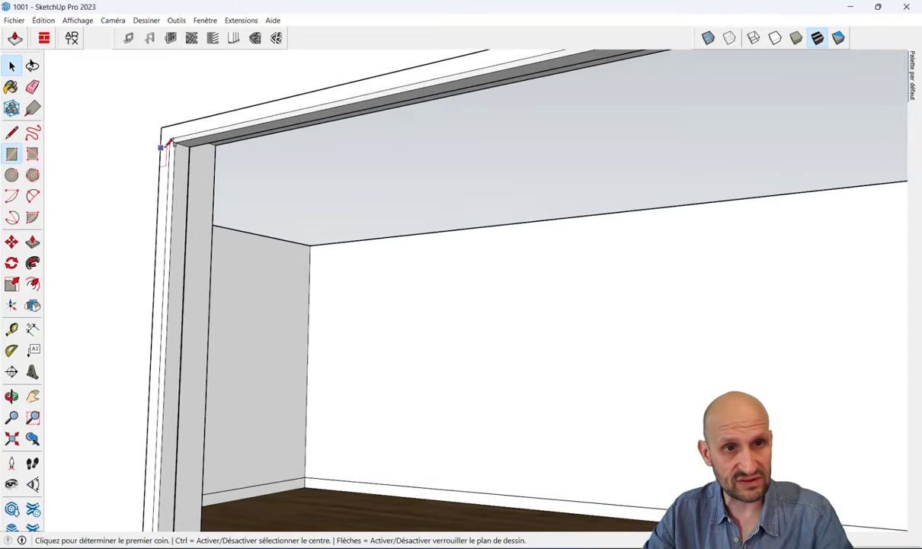
pyautogui.scroll(1, 182, 142)
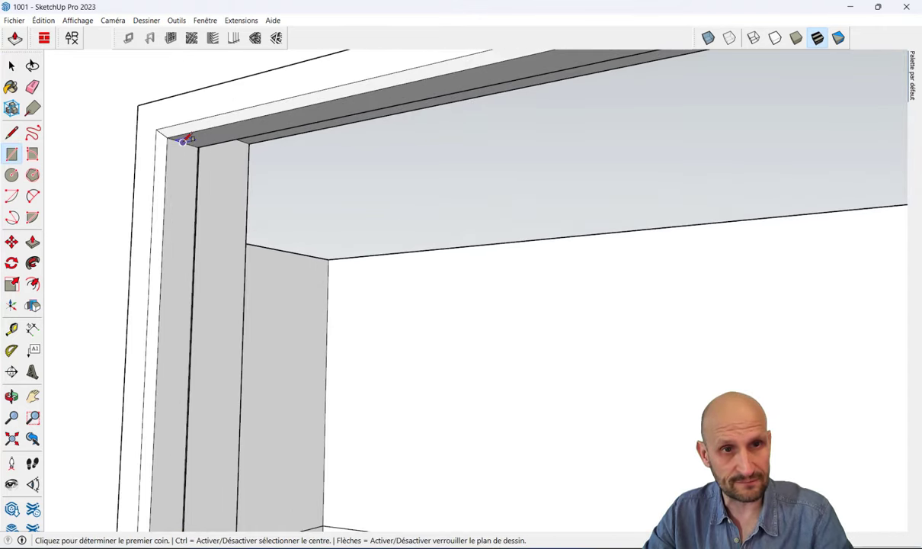
pyautogui.click(181, 145)
pyautogui.moveTo(210, 151)
pyautogui.mouseDown(button='middle')
pyautogui.moveTo(432, 233)
pyautogui.moveTo(609, 334)
pyautogui.moveTo(397, 218)
pyautogui.moveTo(518, 350)
pyautogui.mouseUp(button='middle')
pyautogui.scroll(2, 517, 350)
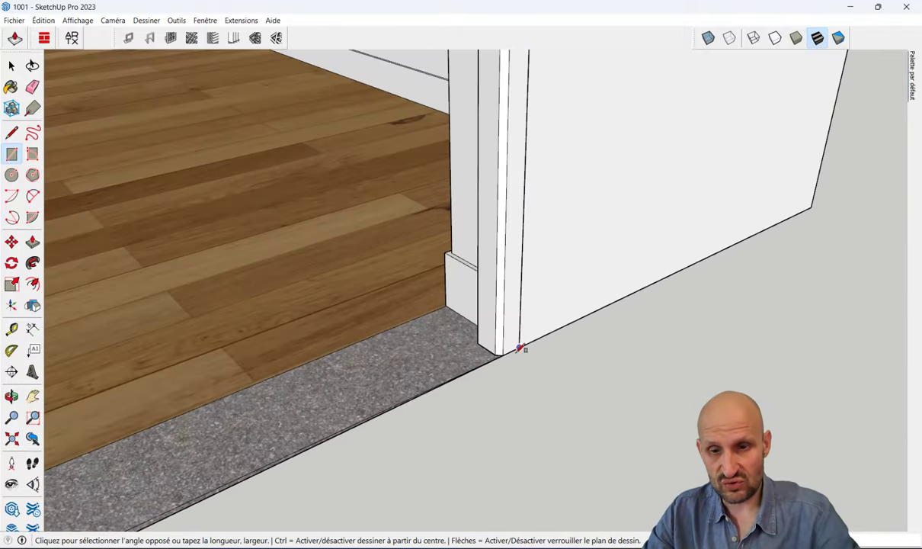
pyautogui.click(495, 351)
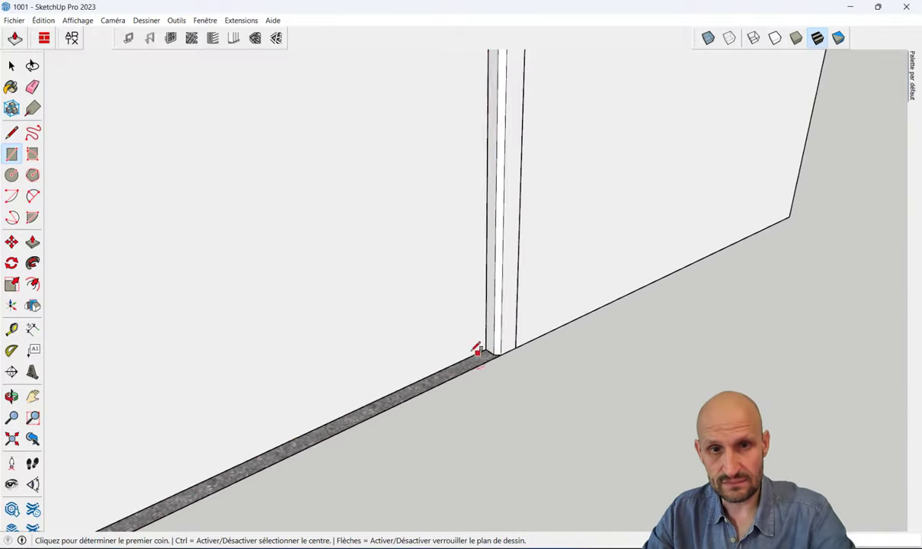
pyautogui.press('space')
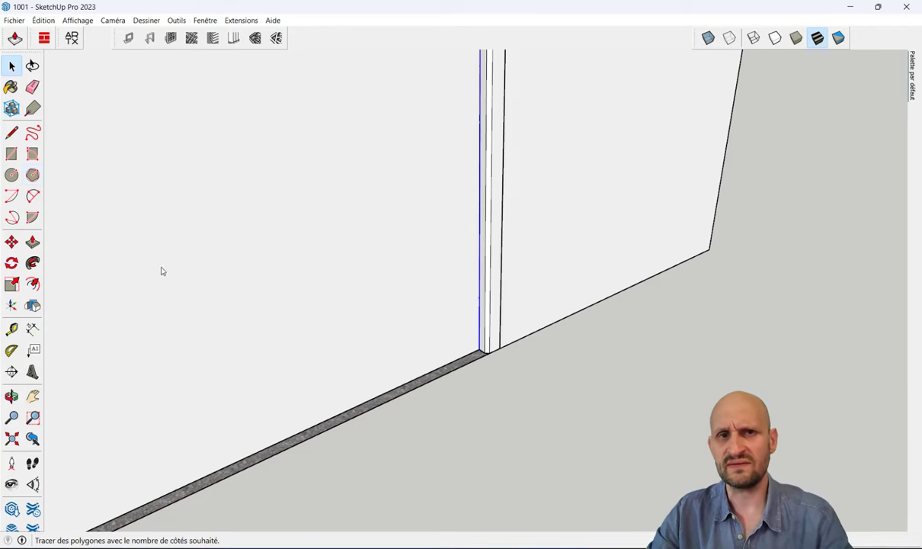
# Move-copy the frame-side edge to divide the door face into panels, then select the left panel
pyautogui.click(18, 246)
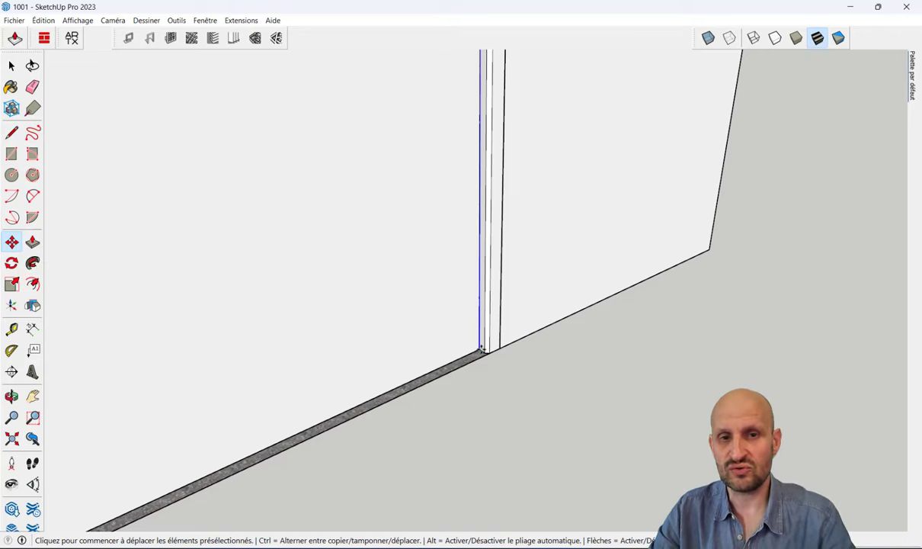
pyautogui.click(482, 348)
pyautogui.moveTo(341, 302); pyautogui.dragTo(385, 397, button='middle')
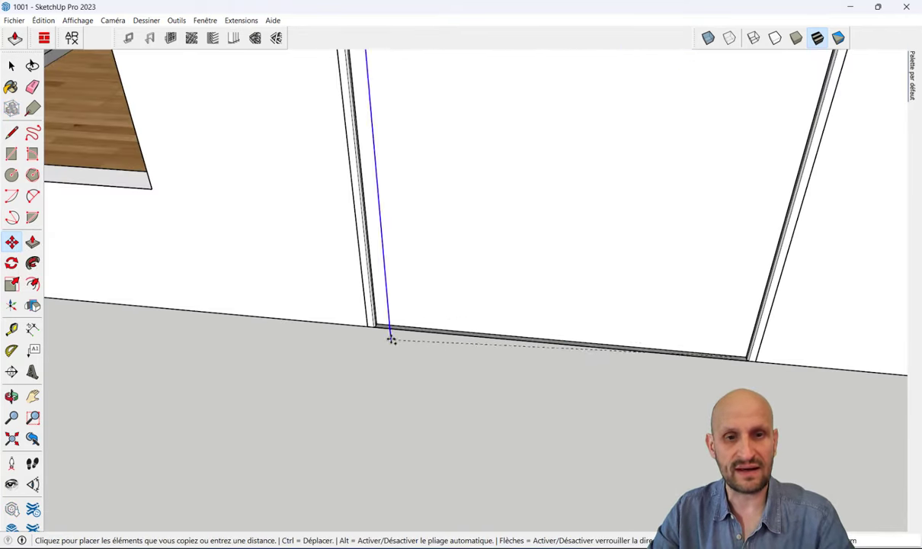
pyautogui.click(380, 323)
pyautogui.scroll(-3, 380, 323)
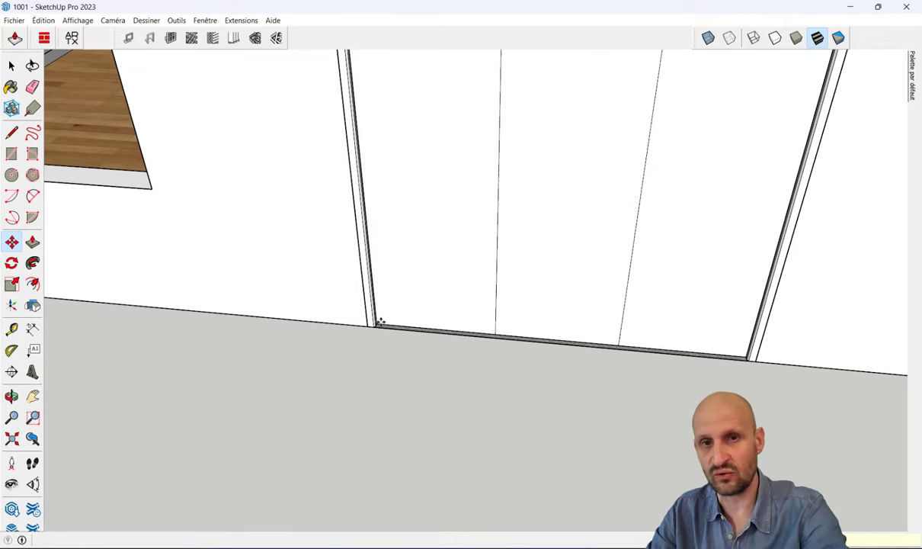
pyautogui.moveTo(380, 323); pyautogui.dragTo(611, 232, button='middle')
pyautogui.scroll(-2, 469, 329)
pyautogui.press('space')
pyautogui.click(617, 255)
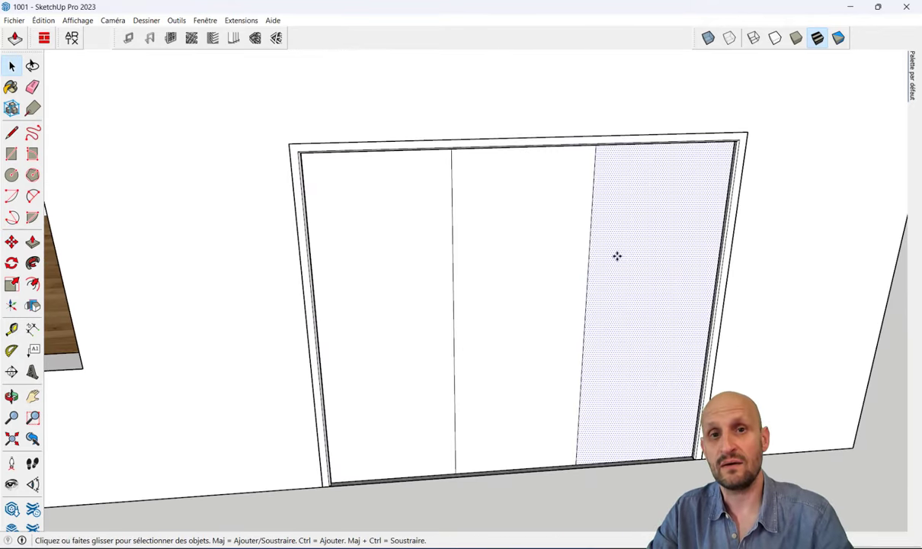
pyautogui.moveTo(539, 257)
pyautogui.mouseDown(button='middle')
pyautogui.moveTo(537, 167)
pyautogui.moveTo(576, 253)
pyautogui.moveTo(550, 186)
pyautogui.moveTo(415, 198)
pyautogui.mouseUp(button='middle')
pyautogui.click(408, 147)
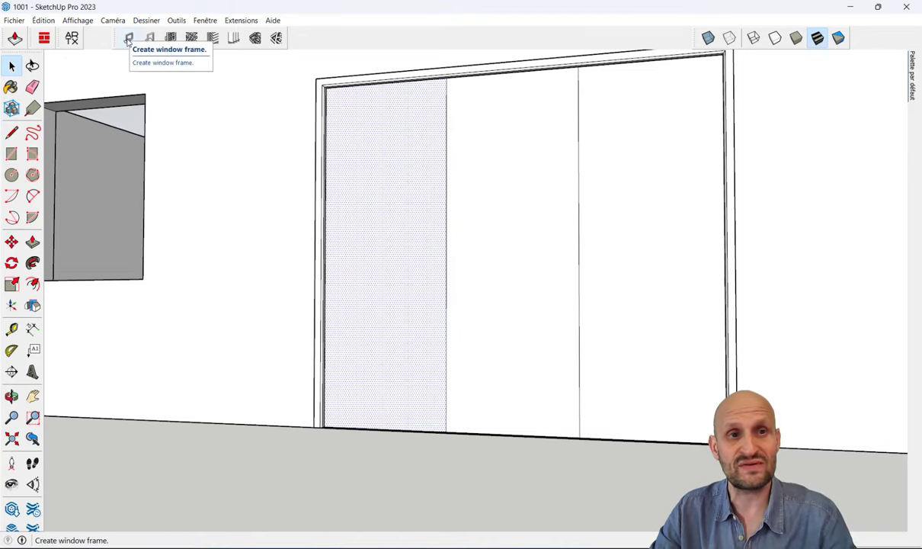
# Give the left panel a 1001bit bevelled window frame and paint it with glass
pyautogui.click(128, 39)
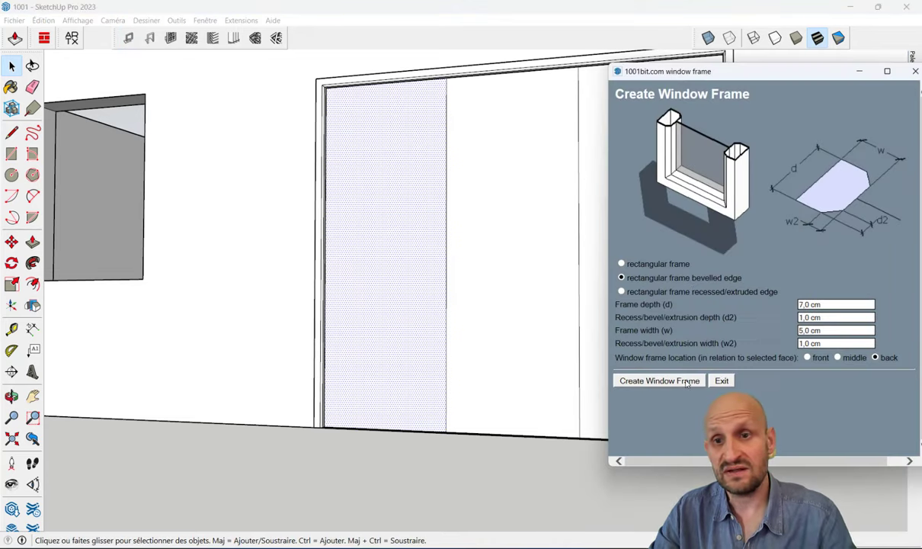
pyautogui.click(659, 380)
pyautogui.moveTo(403, 265); pyautogui.dragTo(395, 175, button='middle')
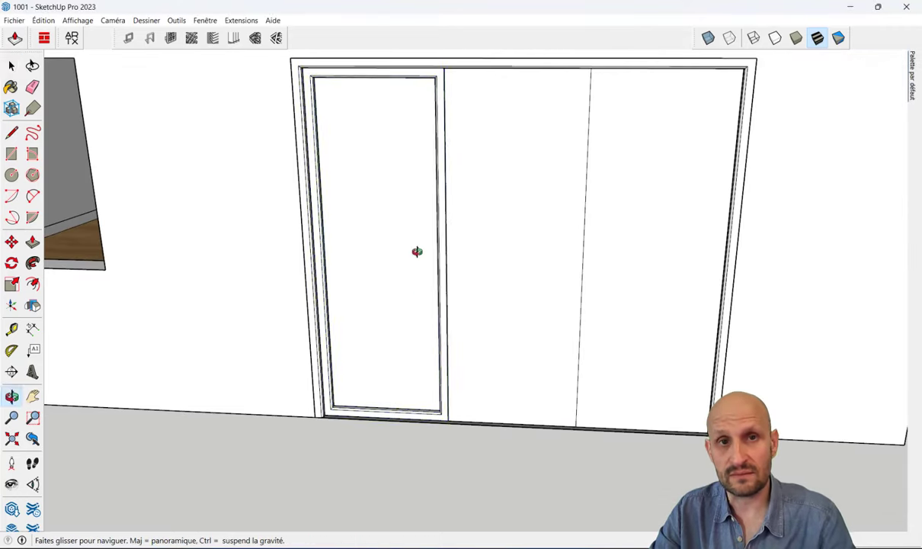
pyautogui.press('p')
pyautogui.press('b')
pyautogui.click(393, 155)
pyautogui.moveTo(393, 155)
pyautogui.mouseDown(button='middle')
pyautogui.moveTo(489, 270)
pyautogui.moveTo(581, 280)
pyautogui.moveTo(403, 263)
pyautogui.moveTo(380, 239)
pyautogui.mouseUp(button='middle')
# Push the door panel face and set the glass face slightly into its frame
pyautogui.press('p')
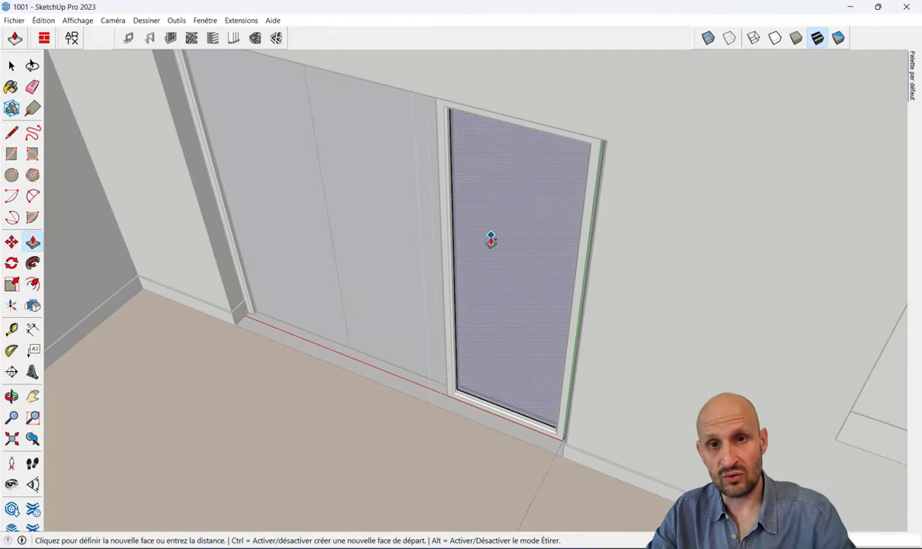
pyautogui.click(471, 269)
pyautogui.click(480, 271)
pyautogui.moveTo(479, 271); pyautogui.dragTo(540, 262, button='middle')
pyautogui.click(541, 275)
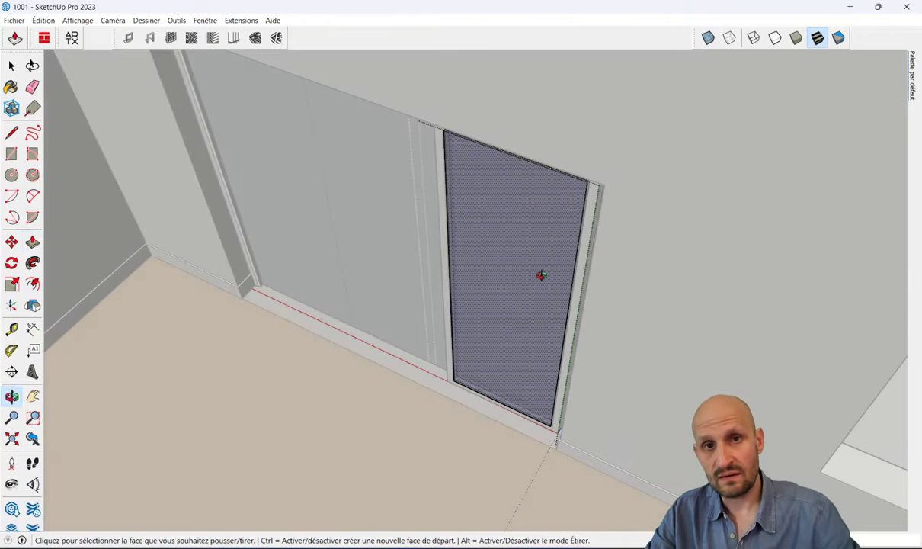
pyautogui.doubleClick(531, 253)
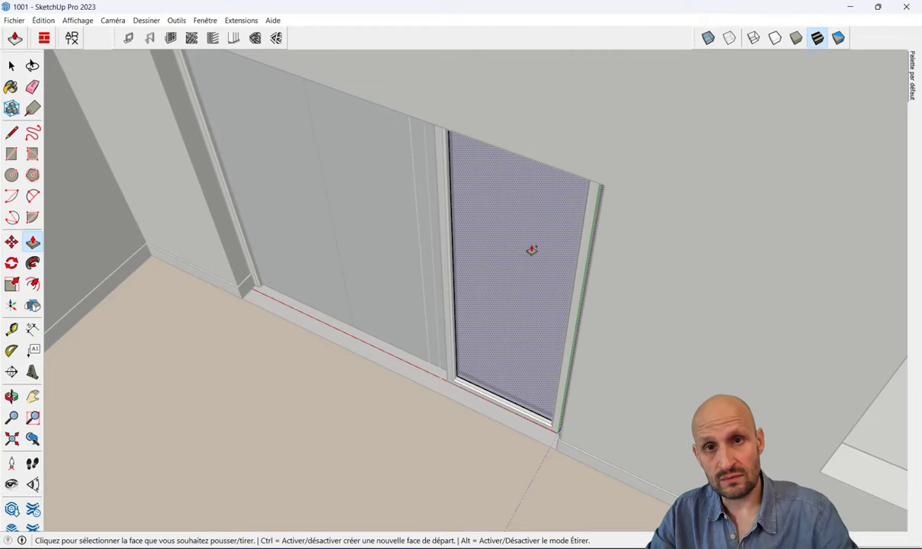
pyautogui.click(531, 250)
pyautogui.press('space')
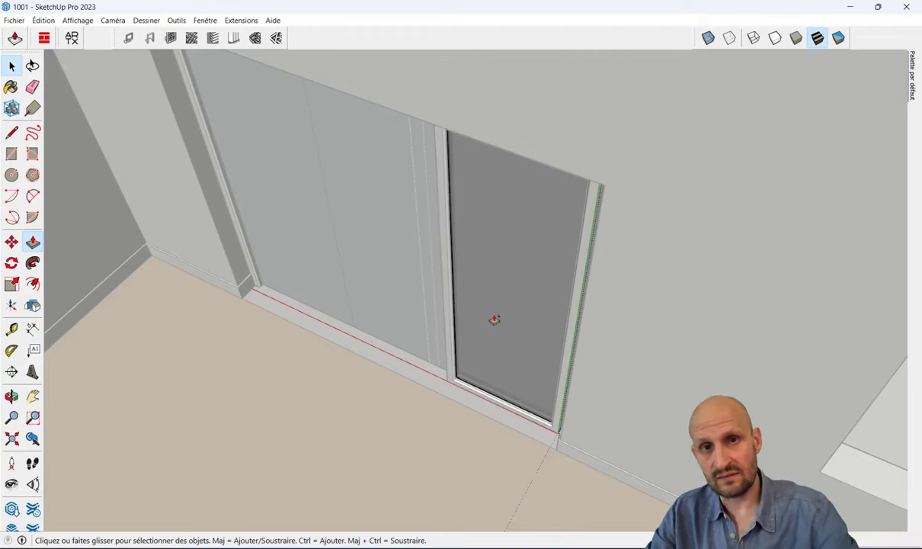
pyautogui.moveTo(494, 319); pyautogui.dragTo(626, 202, button='middle')
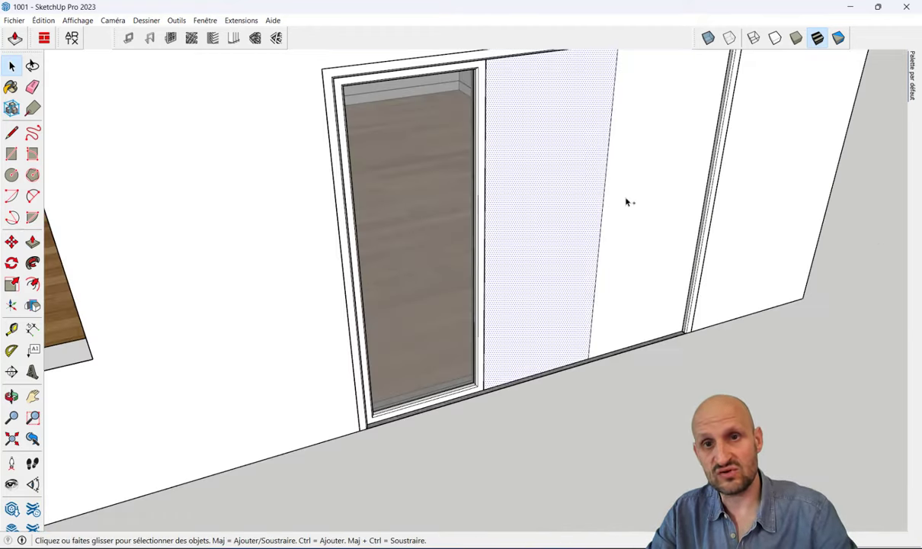
# Delete the remaining panels to open the doorway, then start a Ctrl-copy of the glass panel
pyautogui.press('Delete')
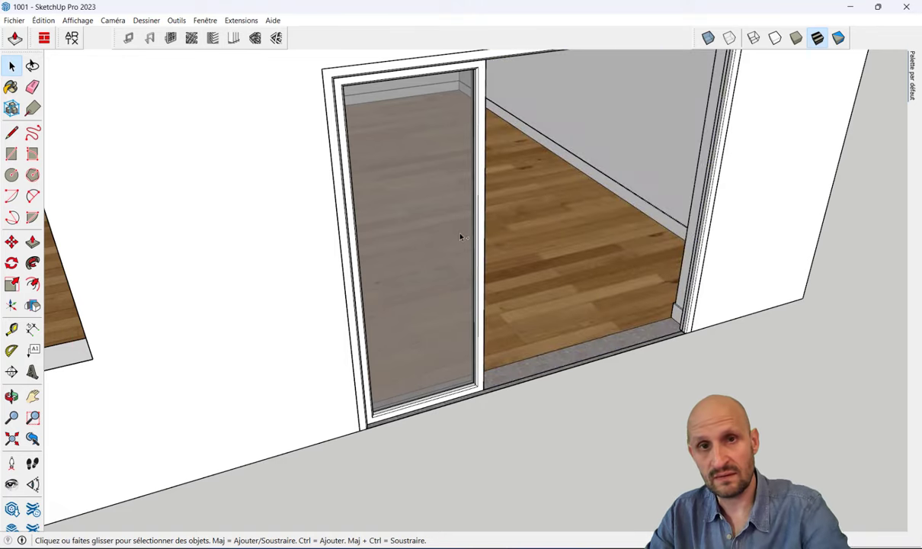
pyautogui.click(460, 237)
pyautogui.click(11, 241)
pyautogui.moveTo(267, 325)
pyautogui.mouseDown(button='middle')
pyautogui.moveTo(354, 412)
pyautogui.moveTo(342, 373)
pyautogui.mouseUp(button='middle')
pyautogui.click(342, 373)
pyautogui.press('ctrl')
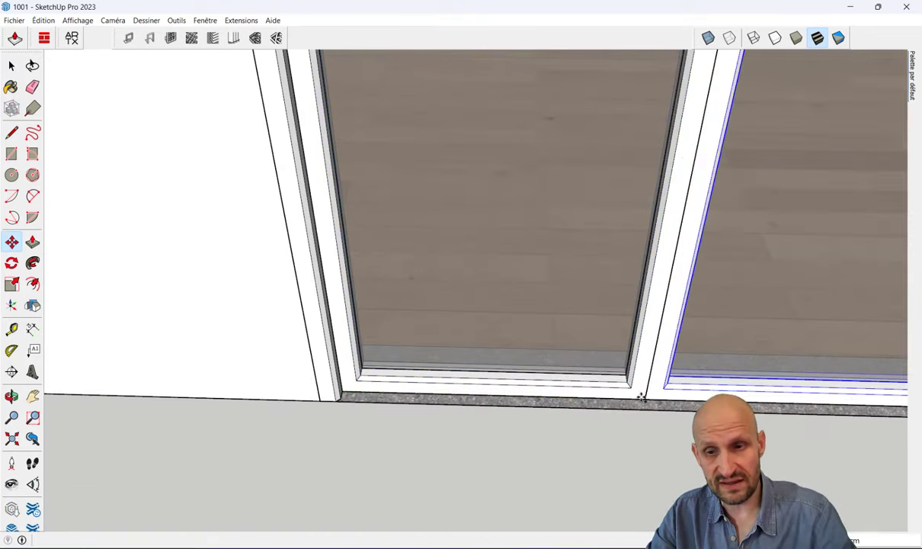
# Move the copied glass panel snugly against the middle panel's frame
pyautogui.scroll(-2, 641, 395)
pyautogui.scroll(-3, 734, 329)
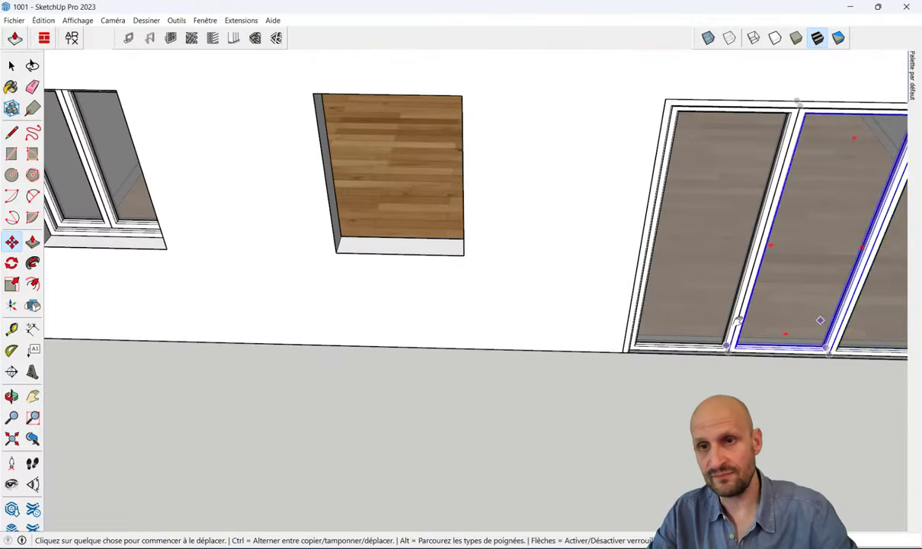
pyautogui.moveTo(819, 321)
pyautogui.mouseDown(button='middle')
pyautogui.moveTo(511, 331)
pyautogui.moveTo(523, 400)
pyautogui.mouseUp(button='middle')
pyautogui.scroll(5, 522, 400)
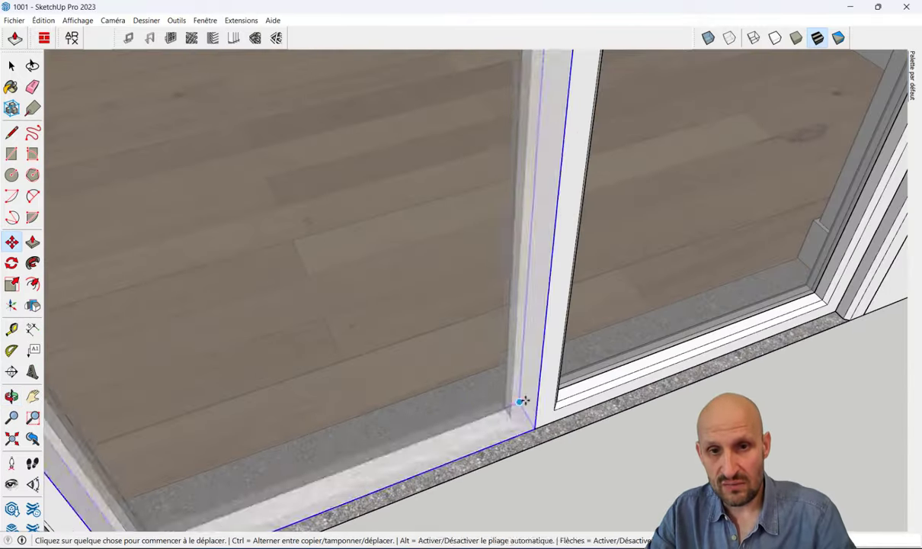
pyautogui.press('space')
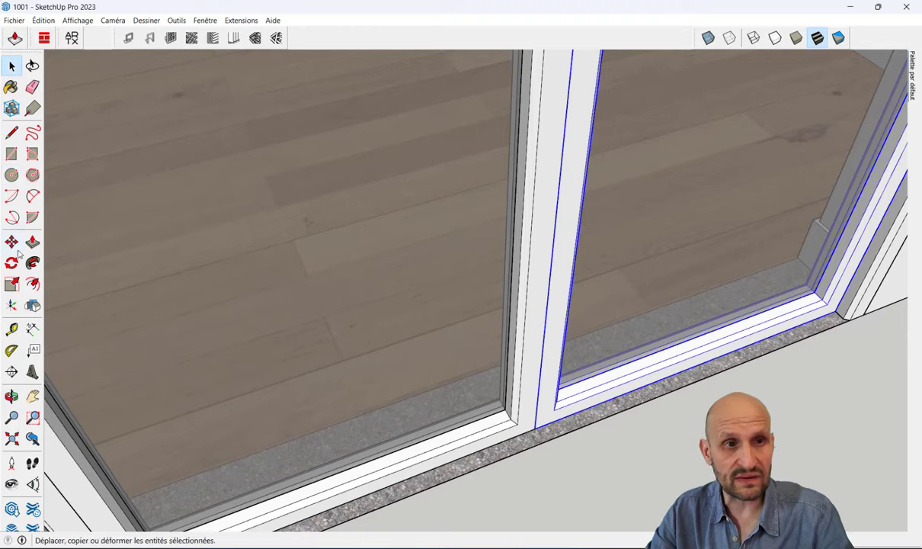
pyautogui.click(11, 242)
pyautogui.scroll(2, 605, 381)
pyautogui.scroll(1, 510, 445)
pyautogui.click(498, 448)
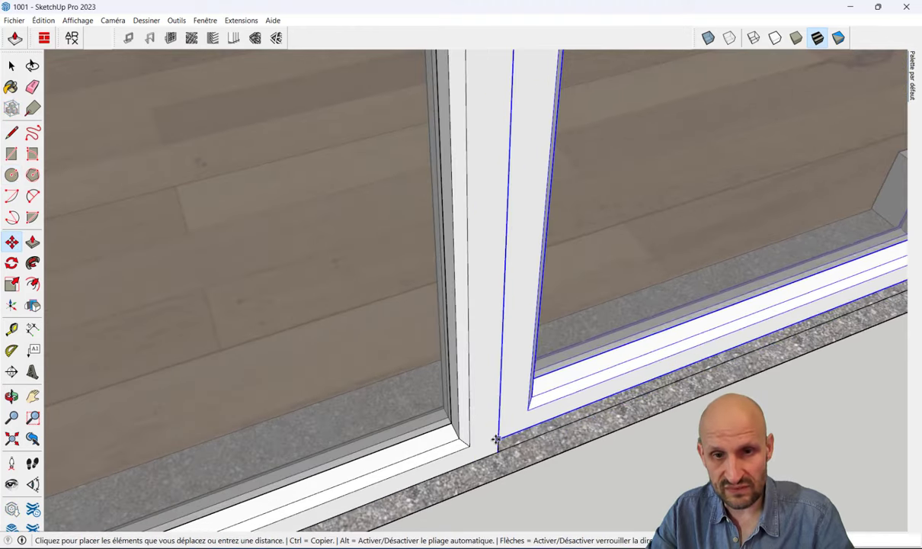
pyautogui.click(511, 443)
pyautogui.moveTo(510, 443)
pyautogui.mouseDown(button='middle')
pyautogui.moveTo(379, 425)
pyautogui.moveTo(457, 374)
pyautogui.moveTo(329, 353)
pyautogui.moveTo(178, 215)
pyautogui.moveTo(196, 293)
pyautogui.mouseUp(button='middle')
pyautogui.click(411, 441)
# Orbit out to view the finished three-panel door and the whole house
pyautogui.scroll(-5, 197, 294)
pyautogui.moveTo(349, 332)
pyautogui.mouseDown(button='middle')
pyautogui.moveTo(465, 304)
pyautogui.moveTo(467, 195)
pyautogui.mouseUp(button='middle')
pyautogui.press('space')
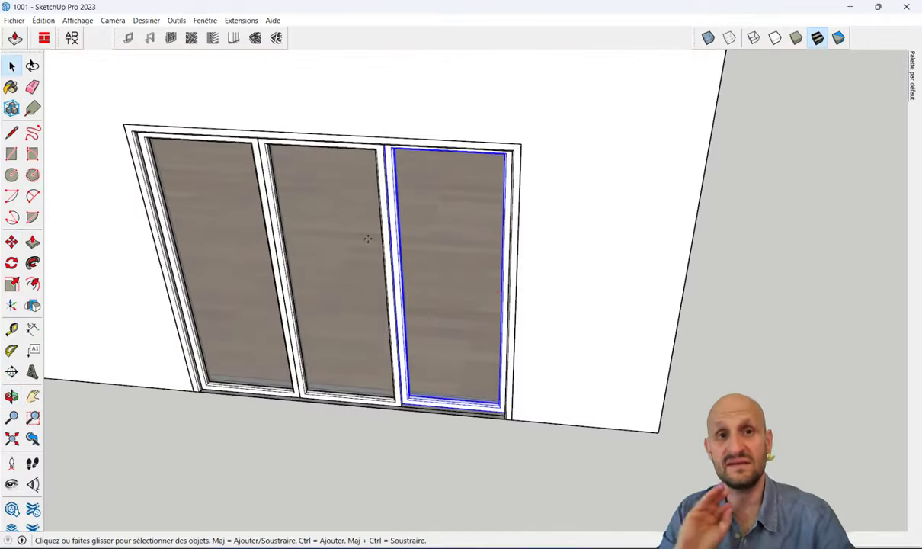
pyautogui.scroll(-5, 407, 221)
pyautogui.moveTo(407, 221)
pyautogui.mouseDown(button='middle')
pyautogui.moveTo(376, 302)
pyautogui.moveTo(429, 244)
pyautogui.mouseUp(button='middle')
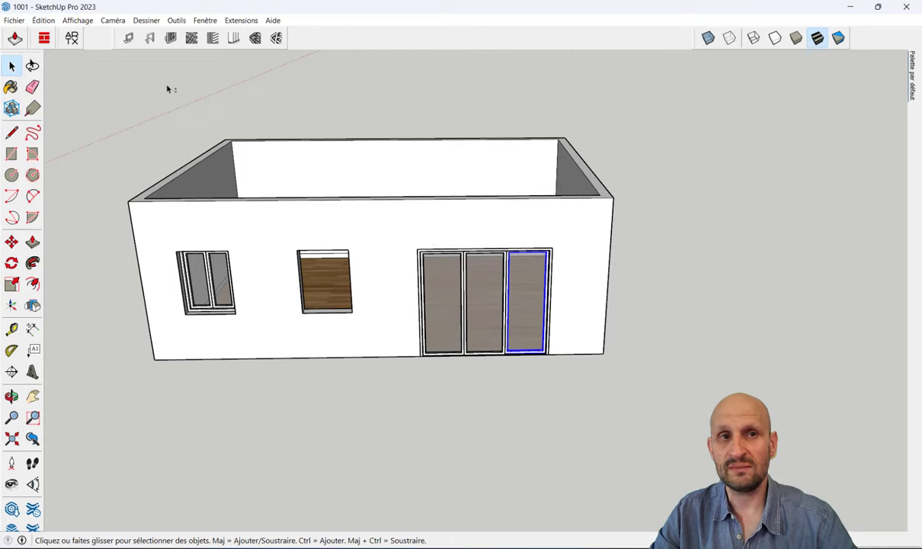
# Cover the middle window opening with a rectangle and give it a 1001bit window frame
pyautogui.click(11, 155)
pyautogui.click(297, 250)
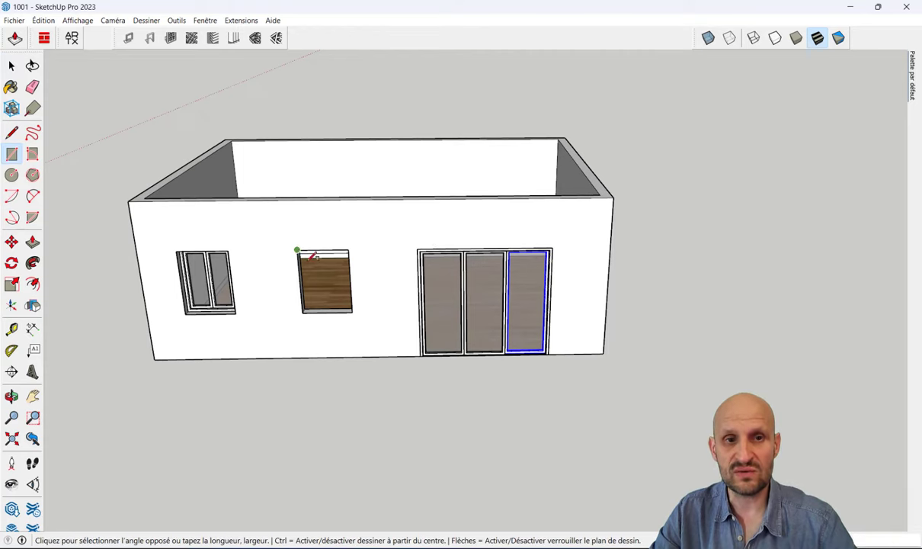
pyautogui.click(353, 311)
pyautogui.scroll(3, 320, 243)
pyautogui.press('space')
pyautogui.click(350, 280)
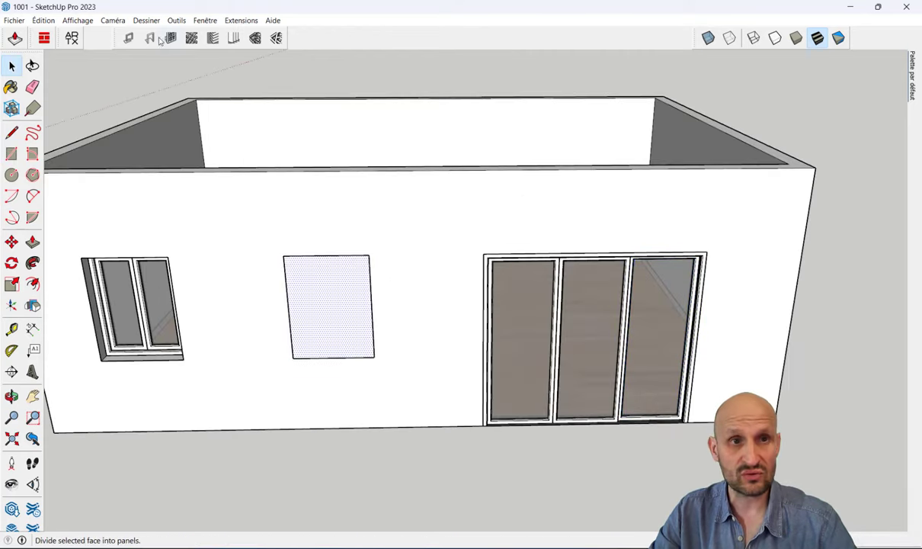
pyautogui.click(128, 42)
pyautogui.click(659, 381)
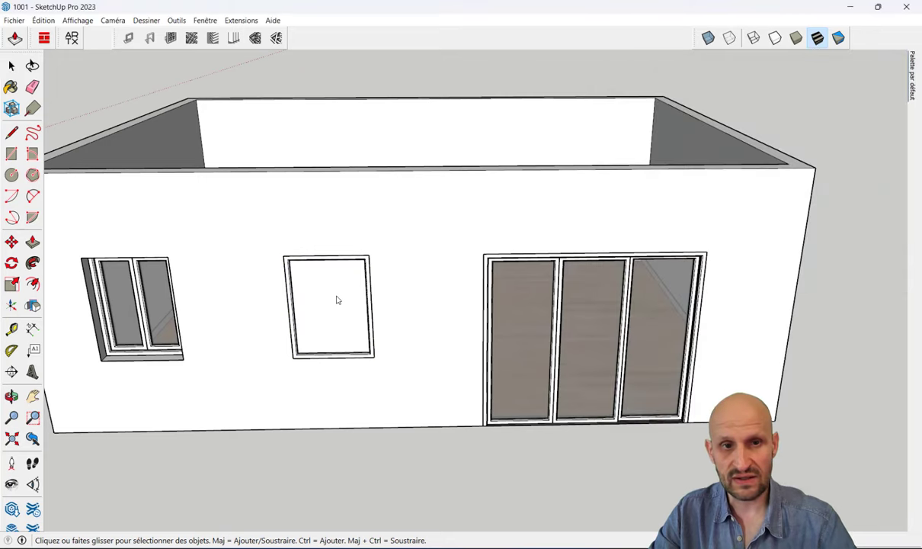
# Draw a vertical line from the bottom edge's midpoint to the top, splitting the window face
pyautogui.click(11, 132)
pyautogui.scroll(3, 289, 358)
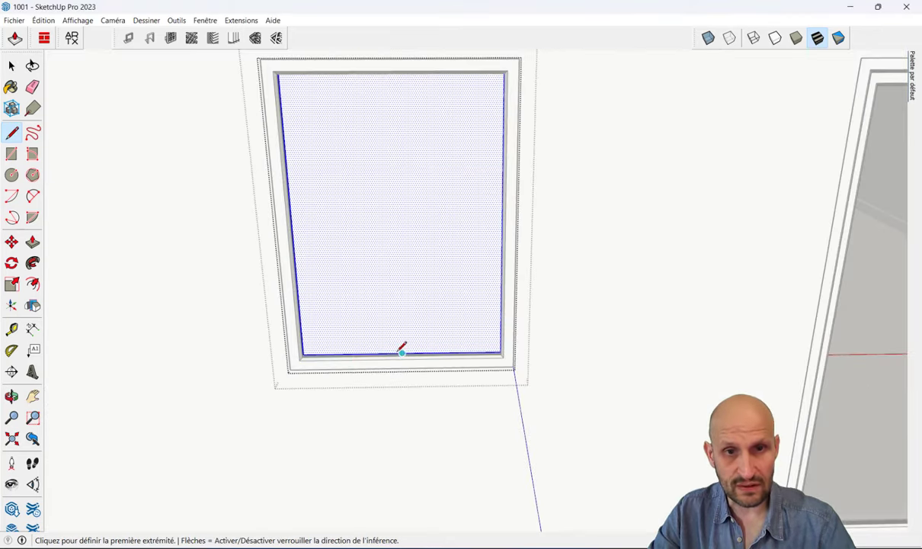
pyautogui.click(403, 352)
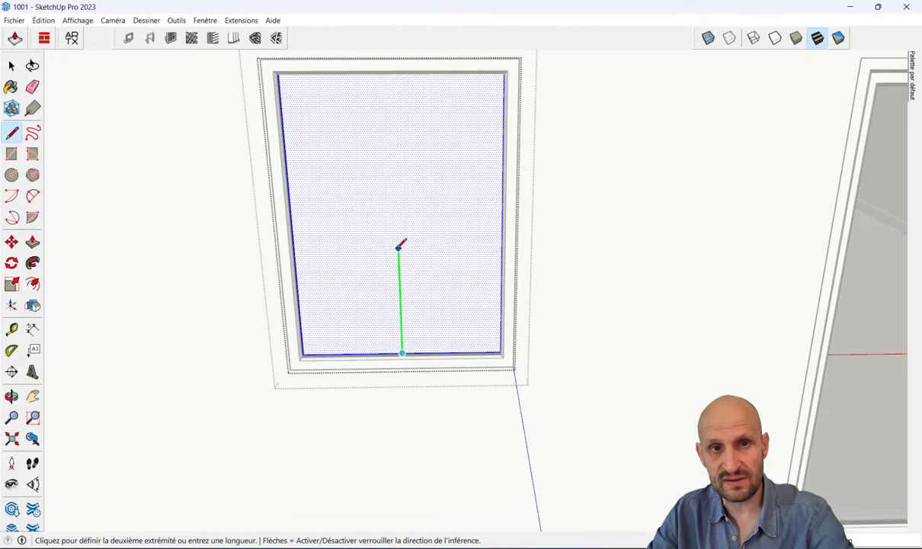
pyautogui.moveTo(402, 242)
pyautogui.mouseDown(button='middle')
pyautogui.moveTo(396, 3)
pyautogui.moveTo(402, 99)
pyautogui.mouseUp(button='middle')
pyautogui.click(388, 92)
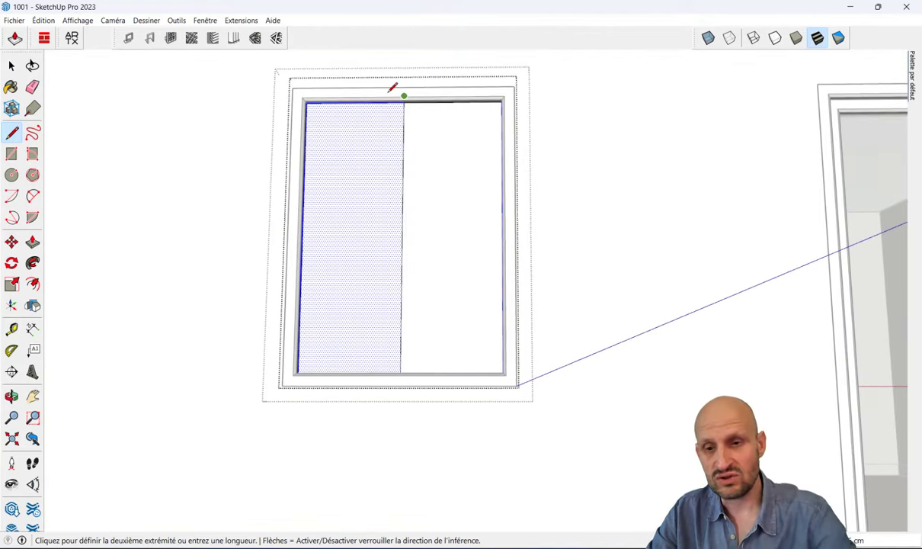
pyautogui.press('space')
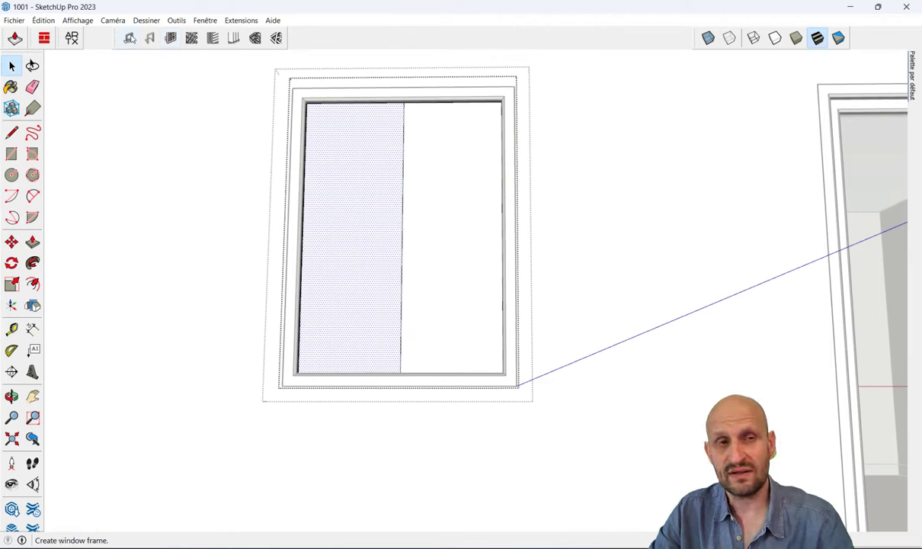
# Build a bevelled Panel Divider sash in the left half: depth 7, width 5, 3 rows, 1 column
pyautogui.click(172, 41)
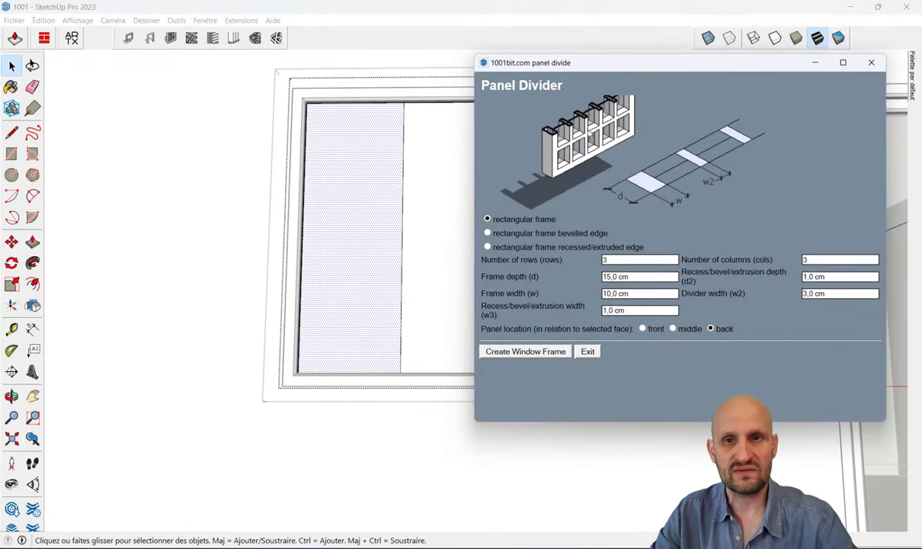
pyautogui.click(487, 234)
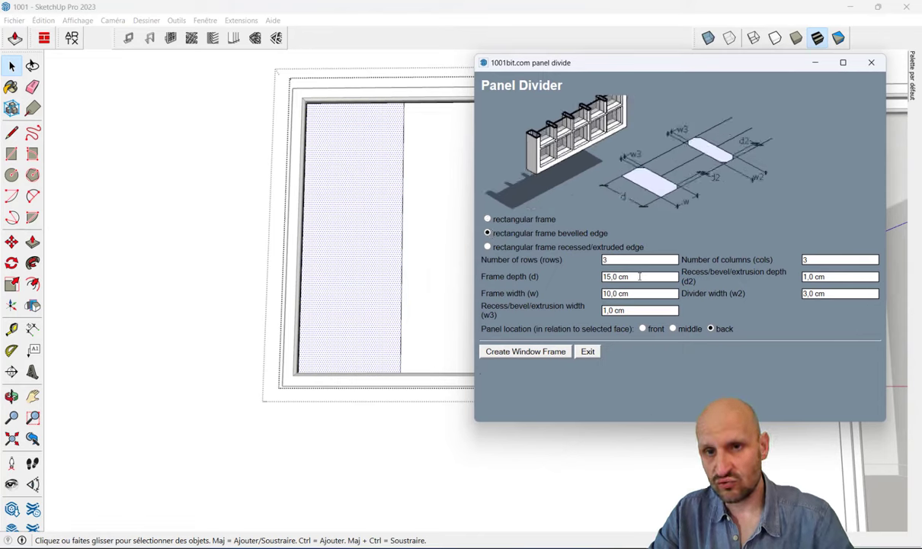
pyautogui.write('7')
pyautogui.write('5')
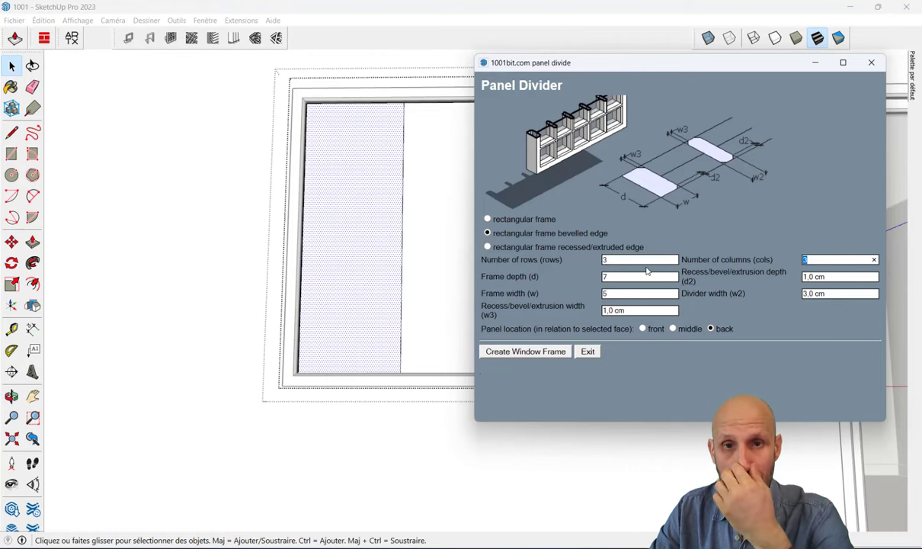
pyautogui.write('1')
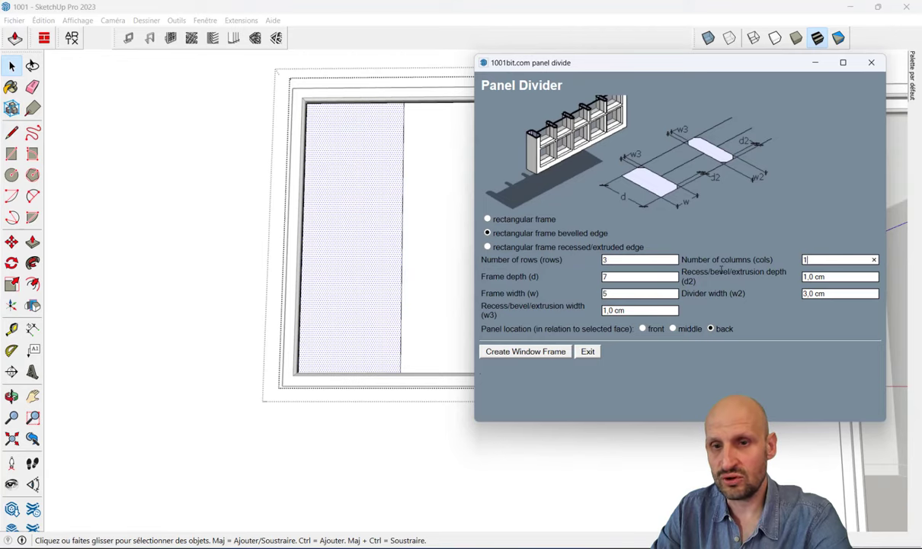
pyautogui.click(525, 351)
pyautogui.moveTo(558, 354)
pyautogui.mouseDown(button='middle')
pyautogui.moveTo(432, 305)
pyautogui.moveTo(511, 400)
pyautogui.mouseUp(button='middle')
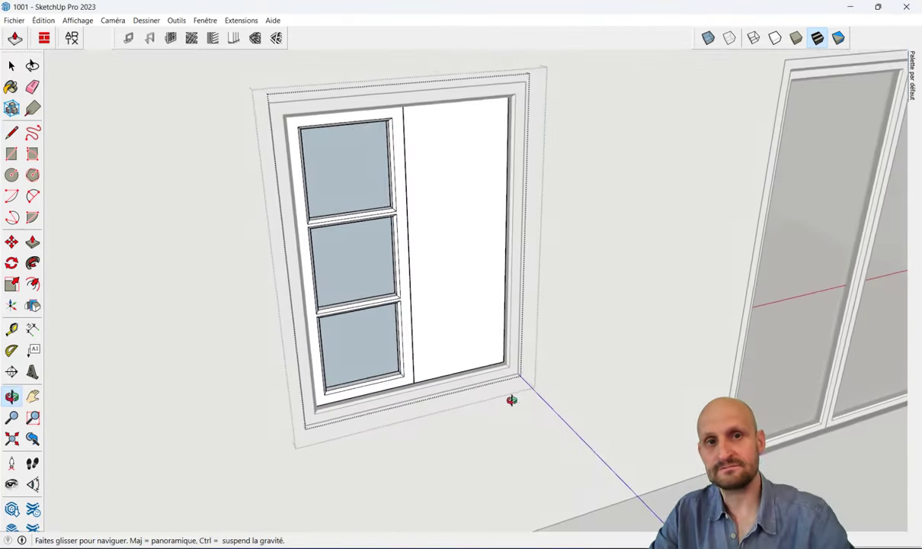
pyautogui.click(442, 248)
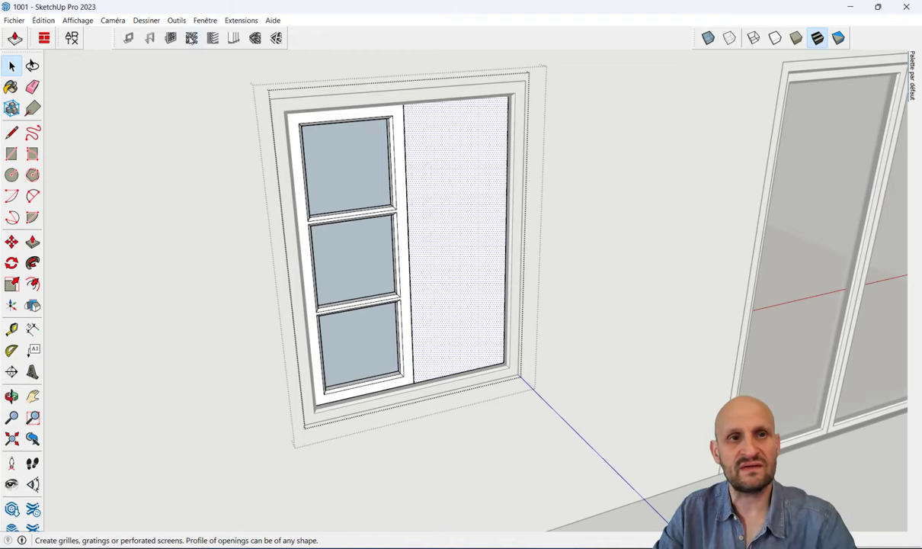
# Use Panel Divider with 2 columns to fill the right half with a bevelled sash of six panes
pyautogui.click(171, 38)
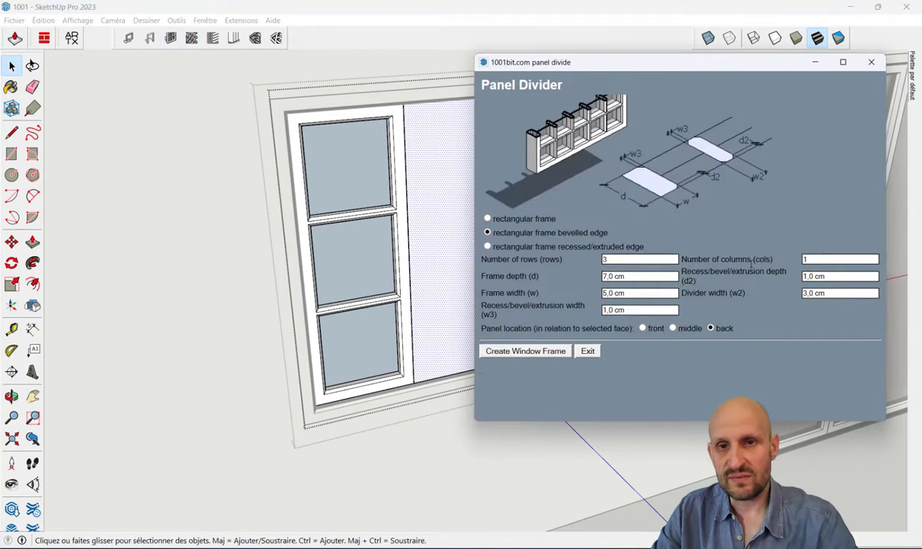
pyautogui.doubleClick(812, 259)
pyautogui.write('2')
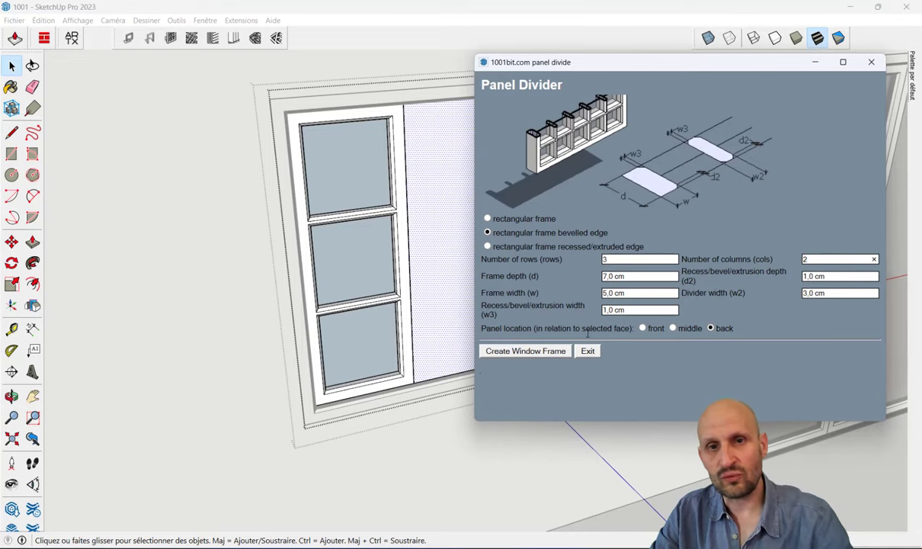
pyautogui.click(537, 357)
pyautogui.moveTo(496, 273); pyautogui.dragTo(410, 120, button='middle')
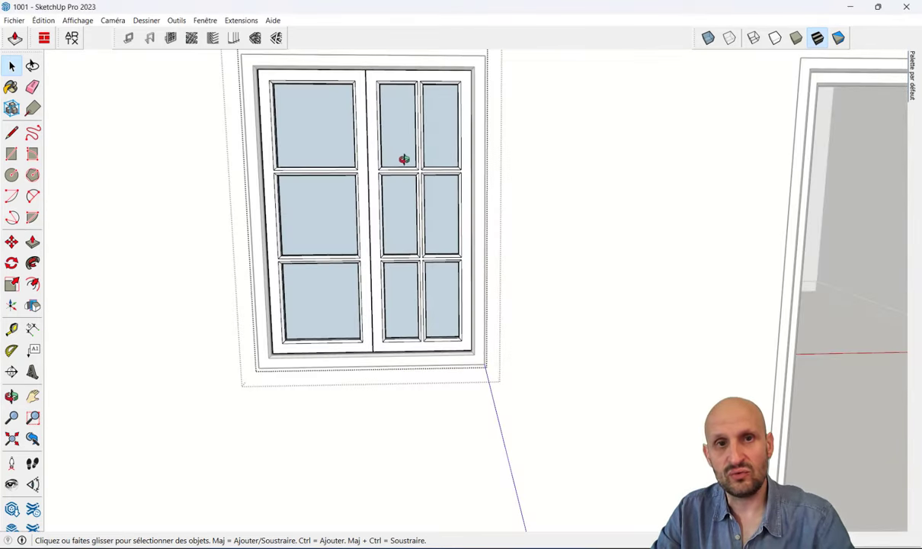
pyautogui.scroll(-3, 494, 217)
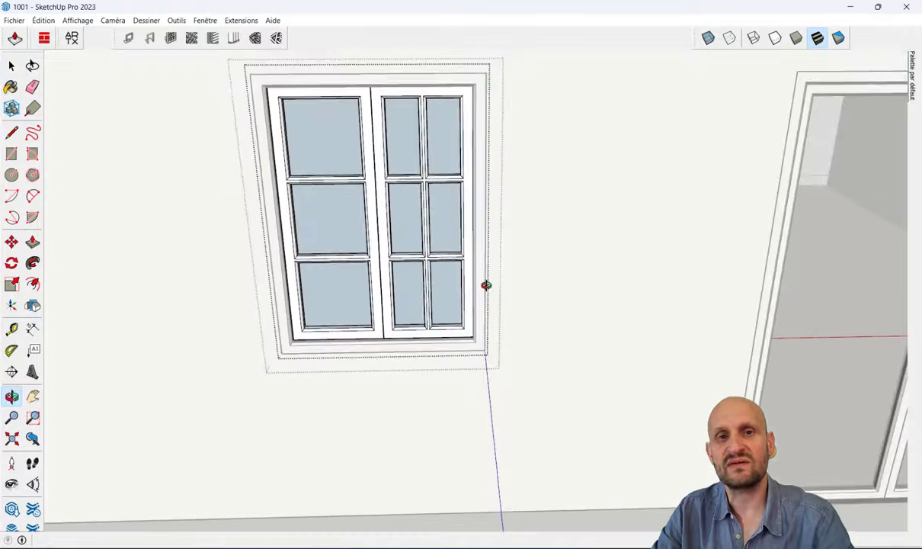
pyautogui.scroll(-5, 485, 285)
pyautogui.moveTo(527, 271)
pyautogui.mouseDown(button='middle')
pyautogui.moveTo(506, 308)
pyautogui.moveTo(478, 270)
pyautogui.moveTo(533, 241)
pyautogui.mouseUp(button='middle')
# Draw an upright rectangular face on the ground to the right of the house
pyautogui.click(11, 153)
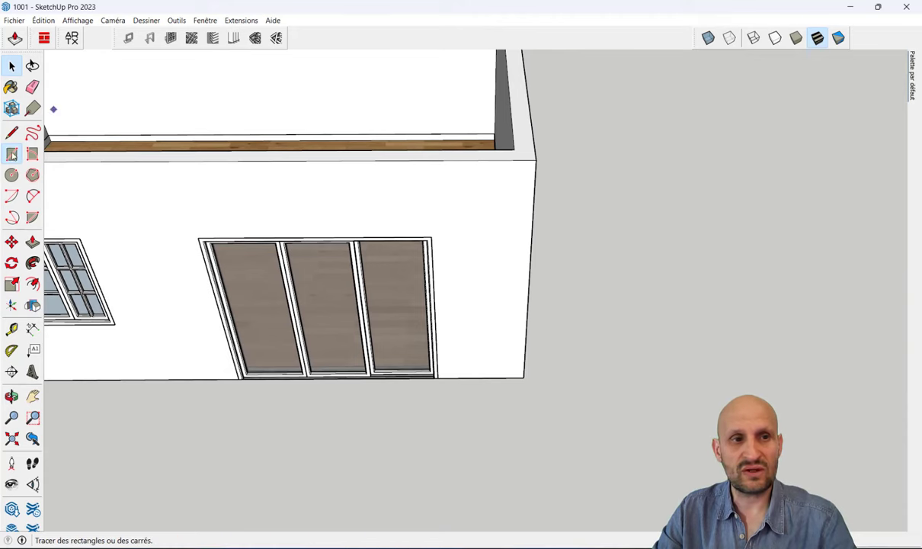
pyautogui.moveTo(53, 106); pyautogui.dragTo(490, 320, button='middle')
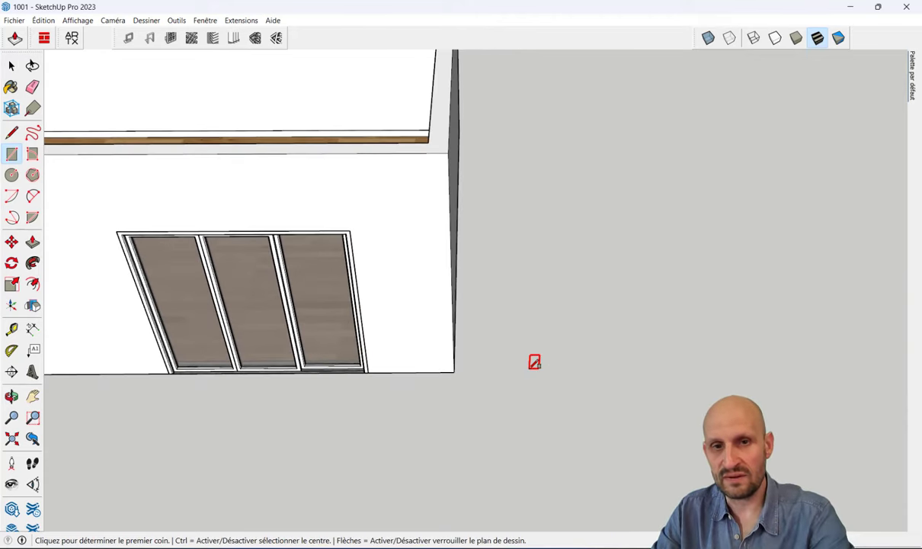
pyautogui.click(531, 366)
pyautogui.click(655, 203)
pyautogui.press('space')
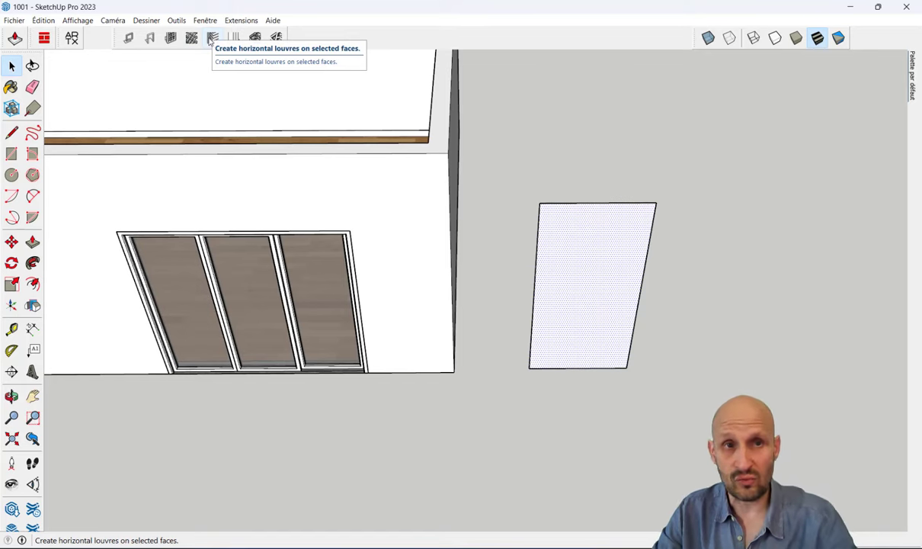
# Generate louvres on the face at 15 cm depth, 3 cm thickness and 10 cm spacing, then undo them
pyautogui.click(213, 40)
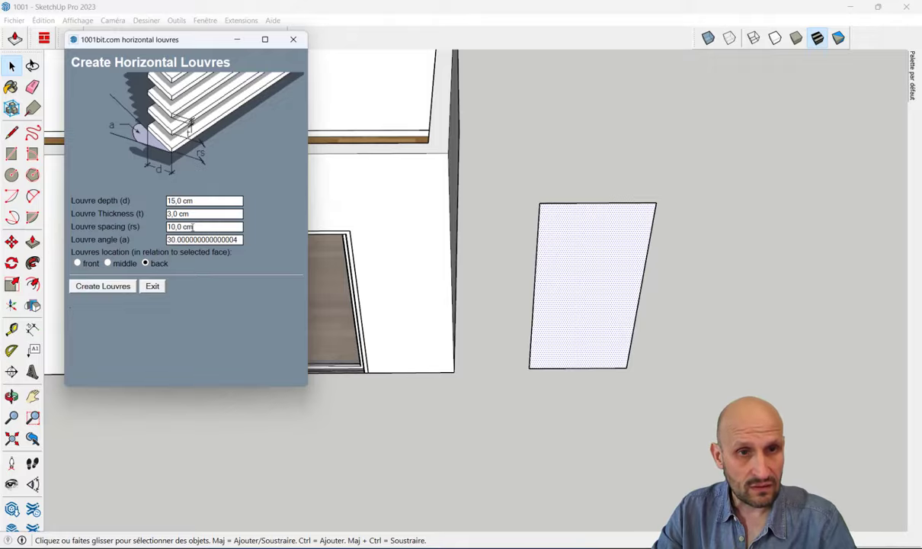
pyautogui.click(112, 287)
pyautogui.scroll(5, 621, 240)
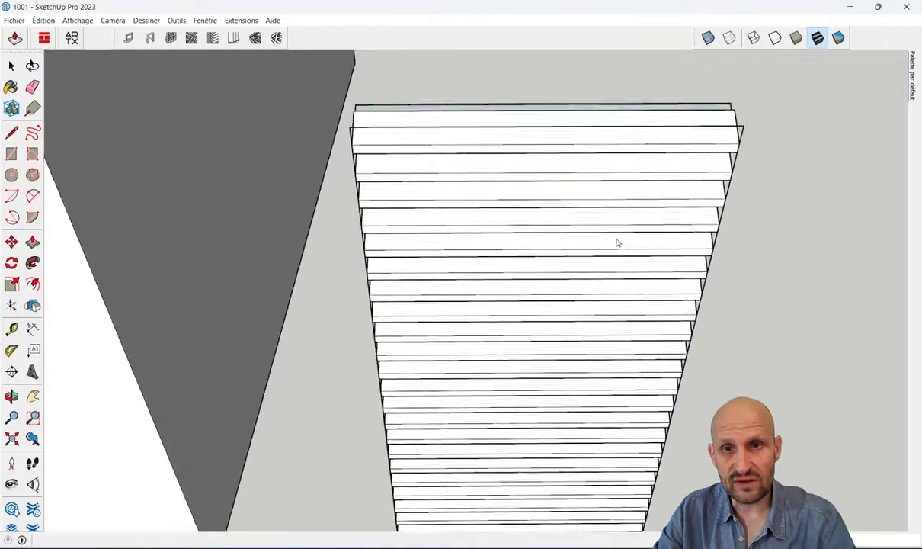
pyautogui.moveTo(617, 242)
pyautogui.mouseDown(button='middle')
pyautogui.moveTo(642, 247)
pyautogui.moveTo(501, 187)
pyautogui.moveTo(387, 200)
pyautogui.moveTo(314, 173)
pyautogui.moveTo(394, 148)
pyautogui.moveTo(383, 155)
pyautogui.mouseUp(button='middle')
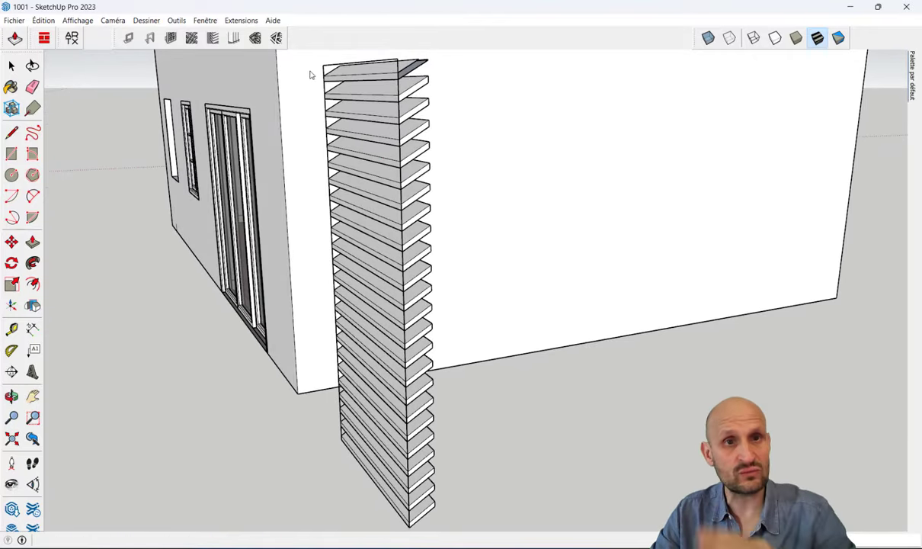
pyautogui.hotkey('ctrl', 'z')
# Add horizontal louvres to the bare panel at depth 10, thickness 2 and a 20 angle
pyautogui.click(335, 122)
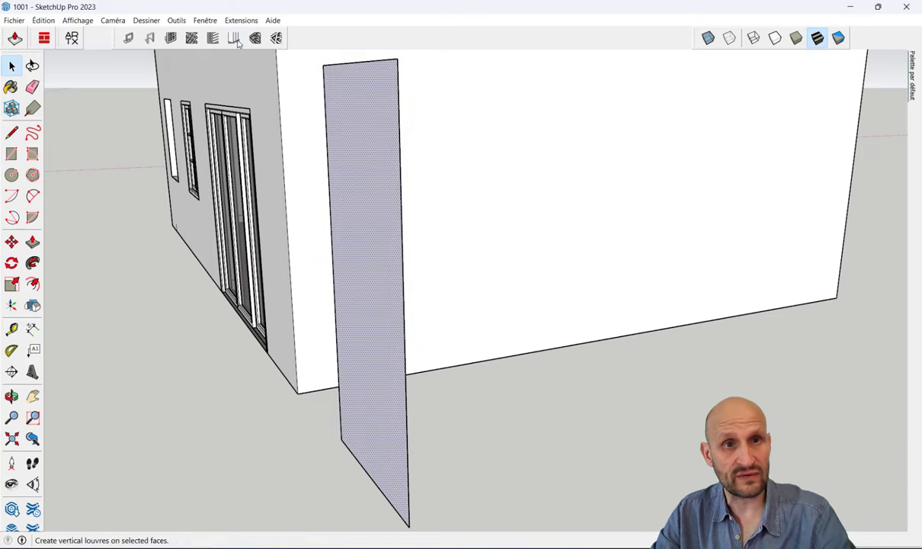
pyautogui.click(212, 38)
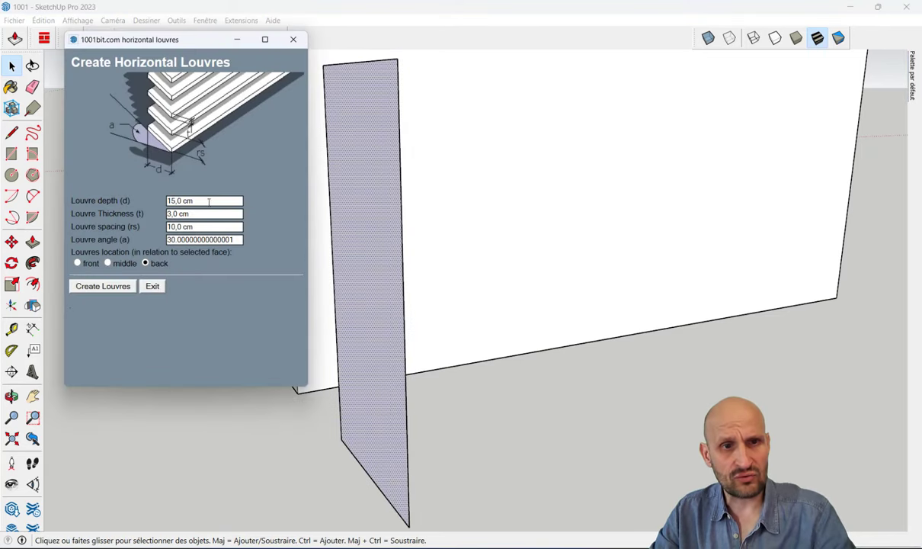
pyautogui.doubleClick(179, 239)
pyautogui.write('45')
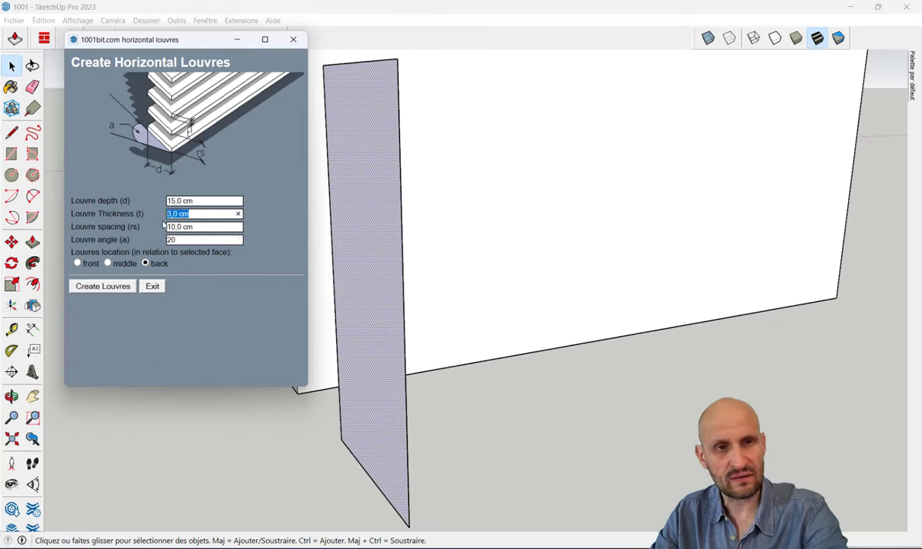
pyautogui.write('2')
pyautogui.tripleClick(202, 201)
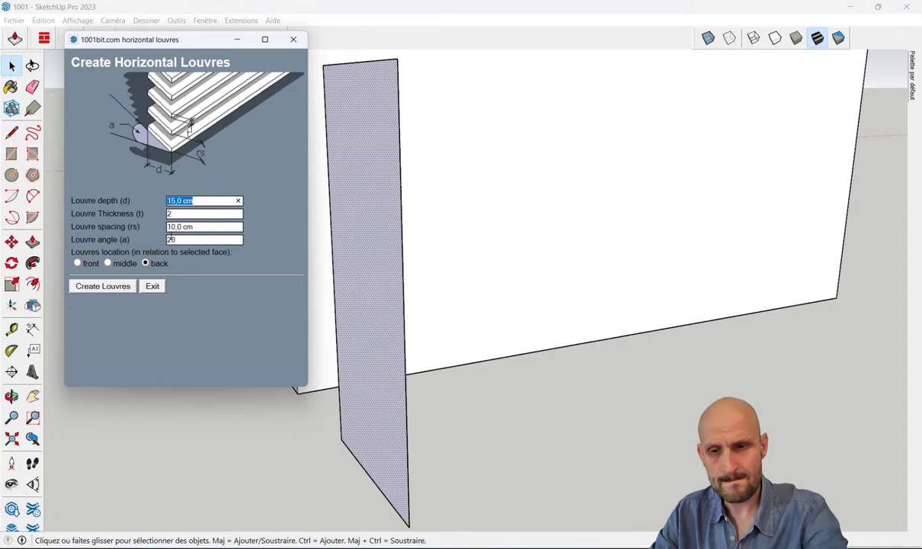
pyautogui.press('Tab')
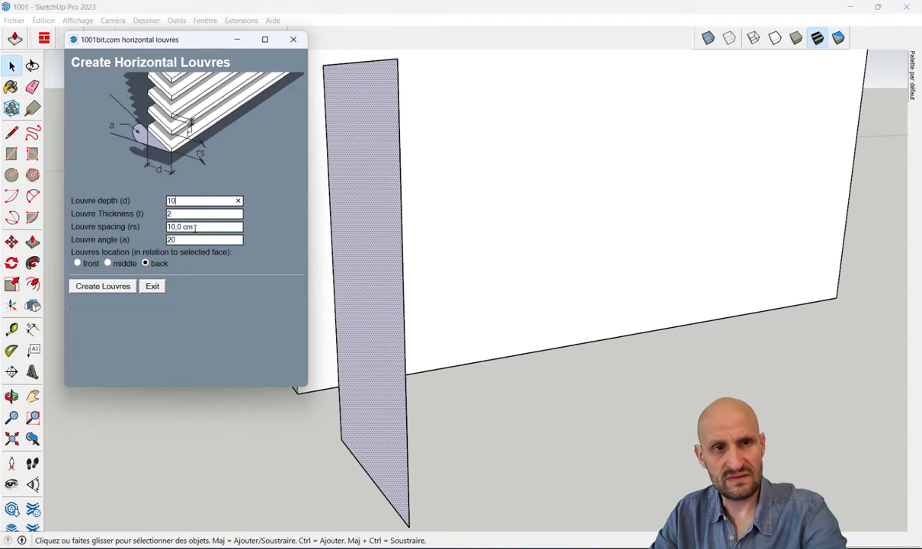
pyautogui.press('Tab')
pyautogui.click(103, 286)
pyautogui.moveTo(269, 290)
pyautogui.mouseDown(button='middle')
pyautogui.moveTo(404, 211)
pyautogui.moveTo(243, 223)
pyautogui.moveTo(276, 211)
pyautogui.moveTo(383, 237)
pyautogui.moveTo(299, 191)
pyautogui.moveTo(500, 209)
pyautogui.moveTo(333, 135)
pyautogui.mouseUp(button='middle')
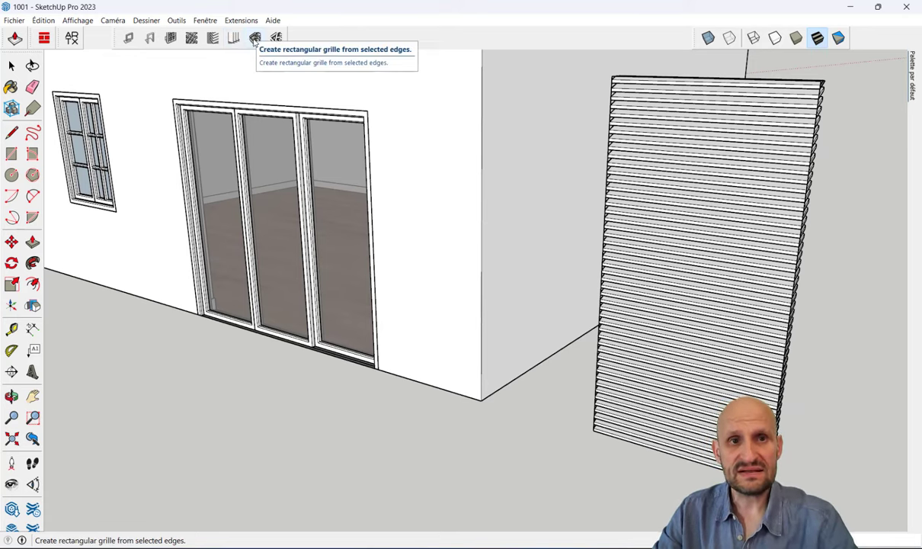
# Draw a rectangular face on the open ground beside the building
pyautogui.click(12, 153)
pyautogui.scroll(3, 278, 262)
pyautogui.moveTo(278, 261)
pyautogui.mouseDown(button='middle')
pyautogui.moveTo(215, 235)
pyautogui.moveTo(391, 271)
pyautogui.mouseUp(button='middle')
pyautogui.scroll(-3, 391, 271)
pyautogui.moveTo(566, 317); pyautogui.dragTo(469, 243, button='middle')
pyautogui.click(458, 242)
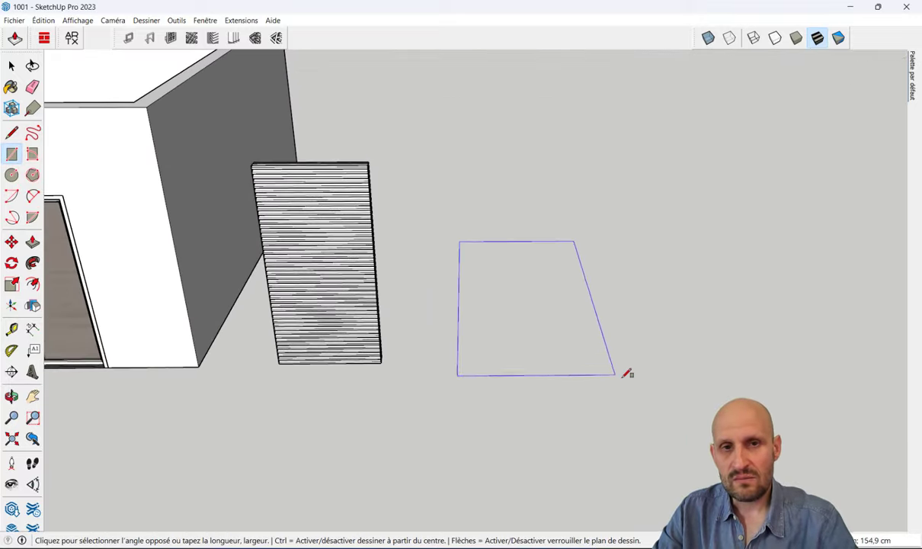
pyautogui.click(626, 380)
# Draw zigzag lines across the rectangle, joining them at a middle vertex to split it into sections
pyautogui.click(11, 132)
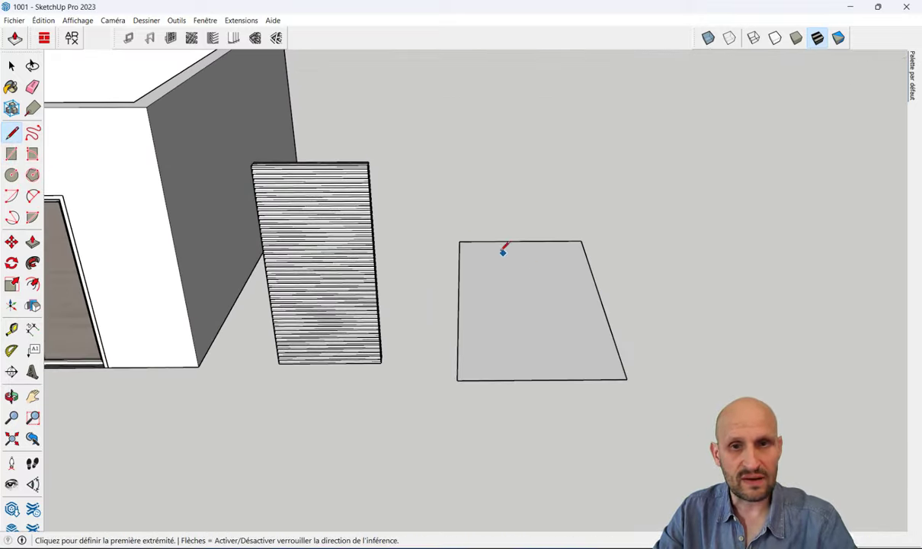
pyautogui.click(460, 241)
pyautogui.click(533, 290)
pyautogui.click(534, 307)
pyautogui.click(481, 339)
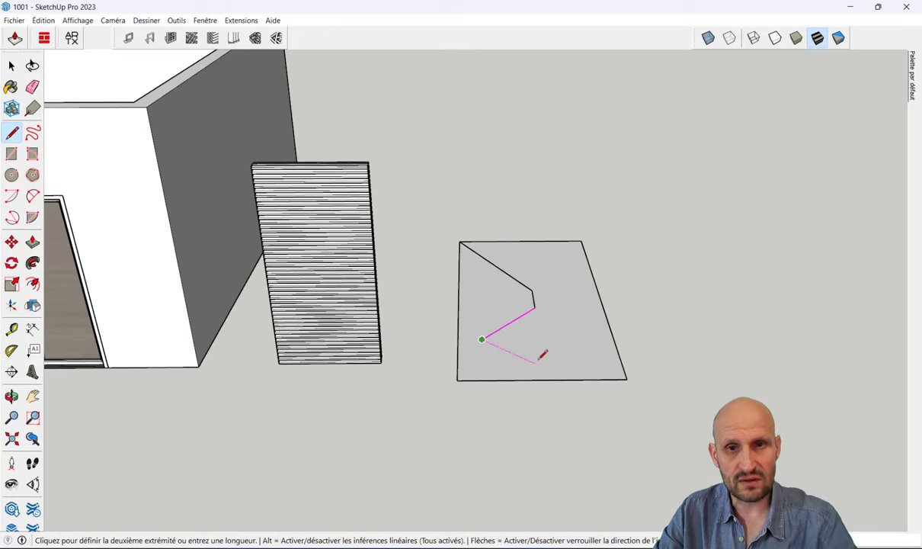
pyautogui.click(537, 379)
pyautogui.click(535, 307)
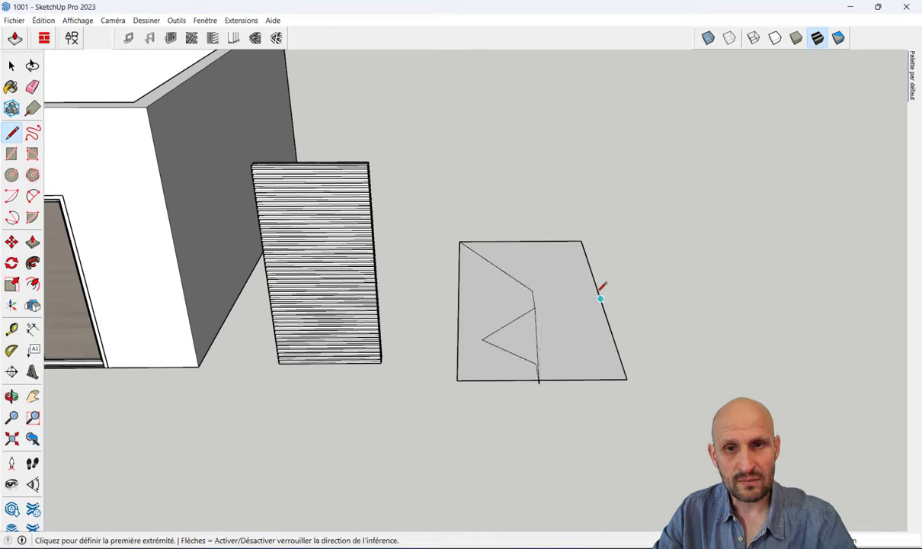
pyautogui.click(598, 291)
pyautogui.click(534, 307)
pyautogui.press('space')
# Select the divided rectangle and apply a rectangular grille with the default section sizes
pyautogui.moveTo(421, 202); pyautogui.dragTo(662, 408)
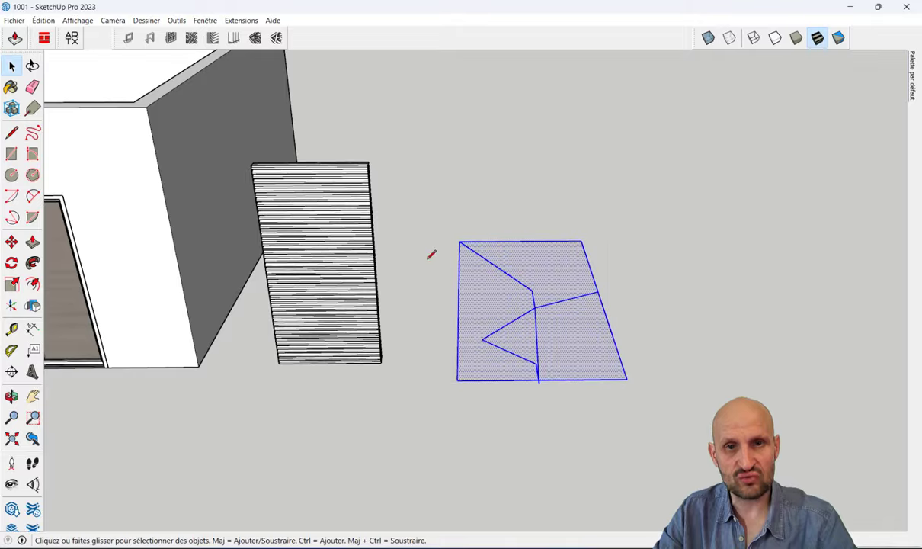
pyautogui.click(255, 39)
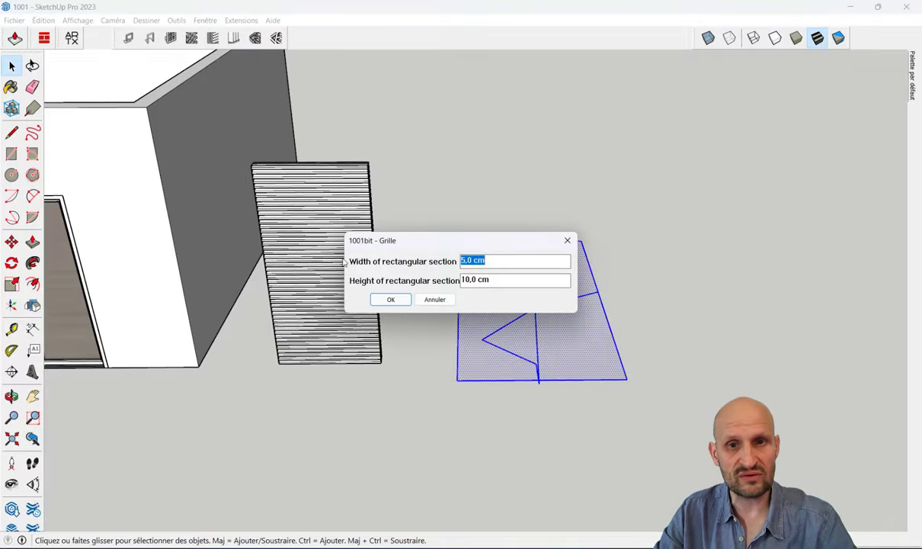
pyautogui.click(391, 300)
pyautogui.moveTo(391, 302)
pyautogui.mouseDown(button='middle')
pyautogui.moveTo(404, 255)
pyautogui.moveTo(373, 473)
pyautogui.moveTo(403, 429)
pyautogui.mouseUp(button='middle')
pyautogui.scroll(3, 392, 430)
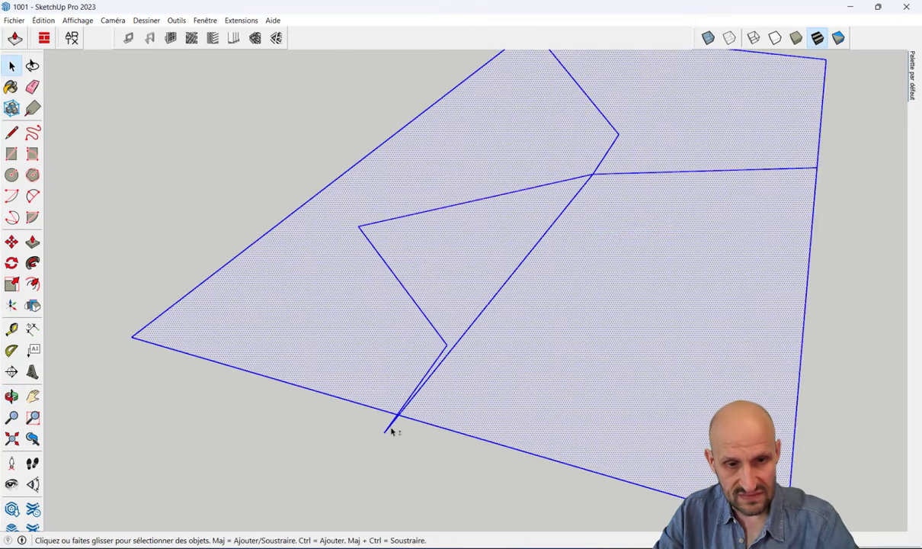
# Clear the selection and reselect the divided face with all its edges
pyautogui.click(388, 428)
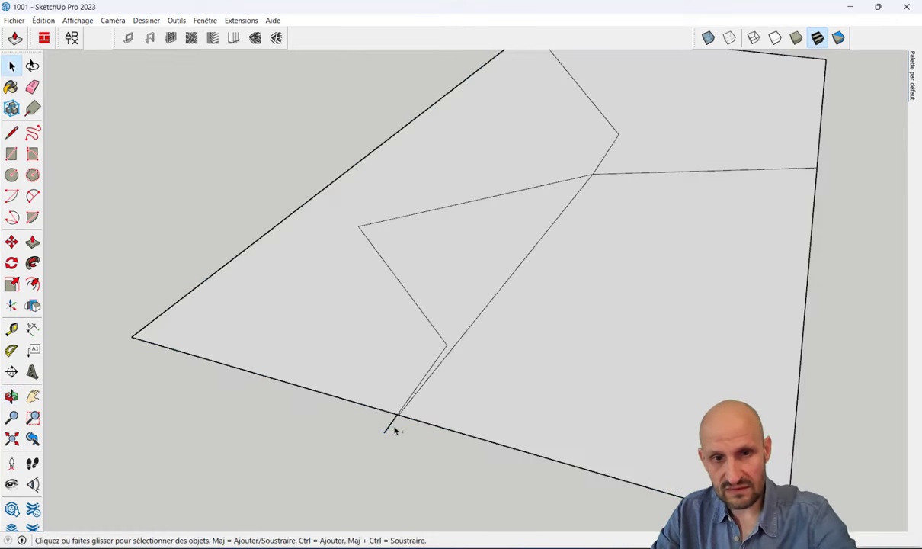
pyautogui.scroll(-5, 392, 426)
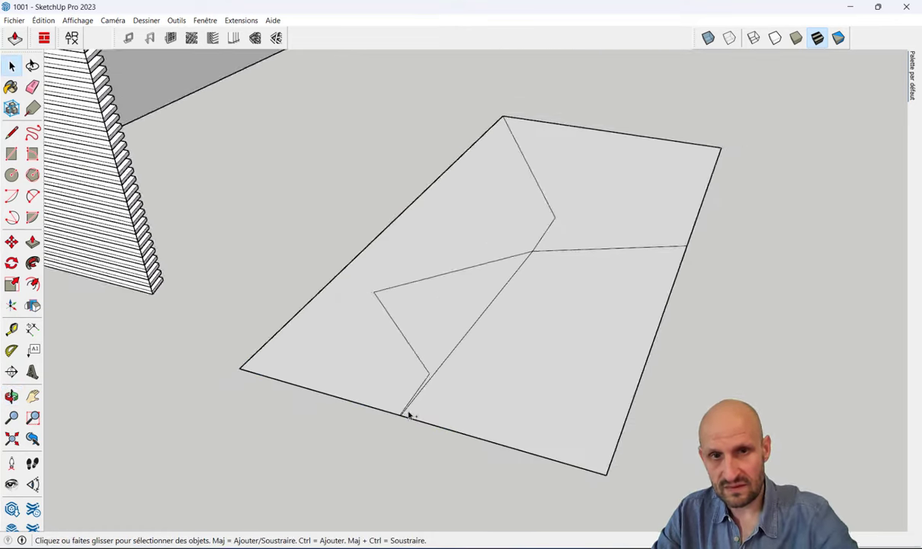
pyautogui.moveTo(408, 414); pyautogui.dragTo(531, 412, button='middle')
pyautogui.moveTo(312, 148); pyautogui.dragTo(644, 453)
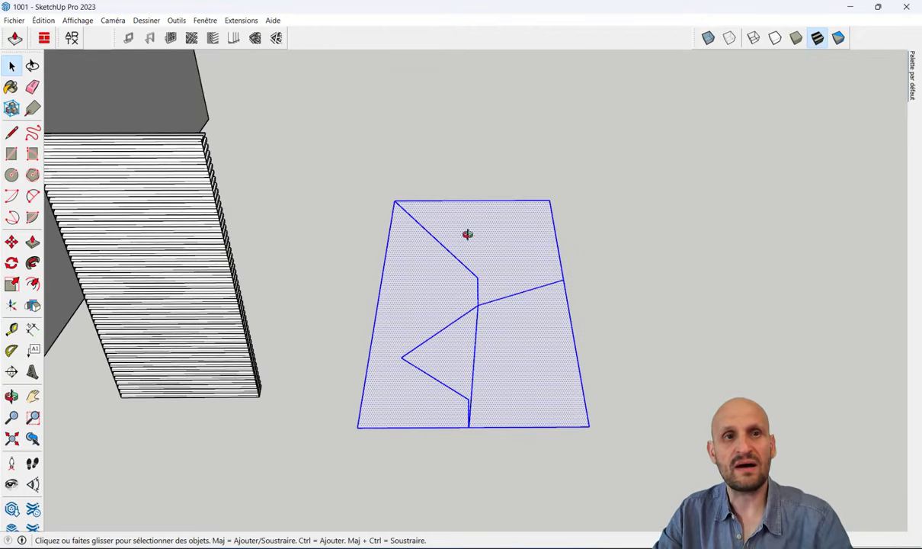
# Try a rectangular grille with 5 cm section height, inspect it, then undo it
pyautogui.click(234, 38)
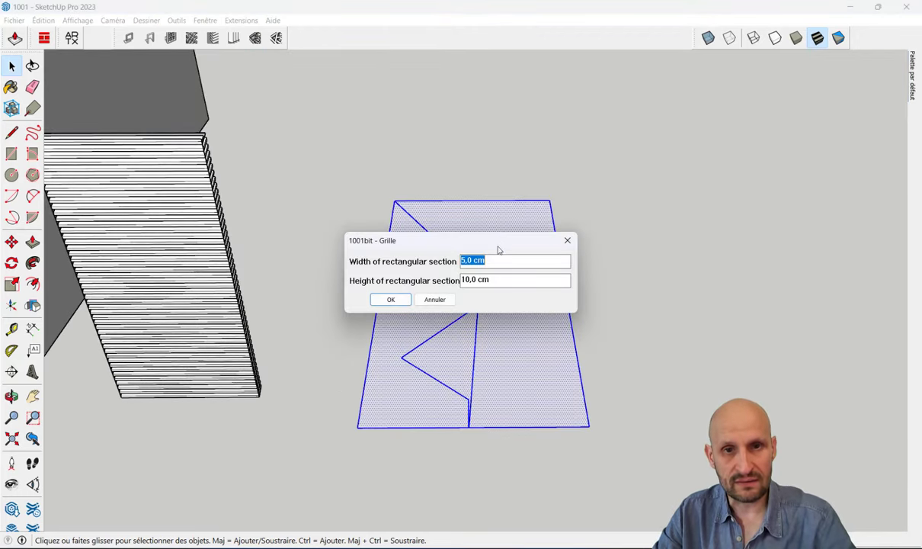
pyautogui.press('Tab')
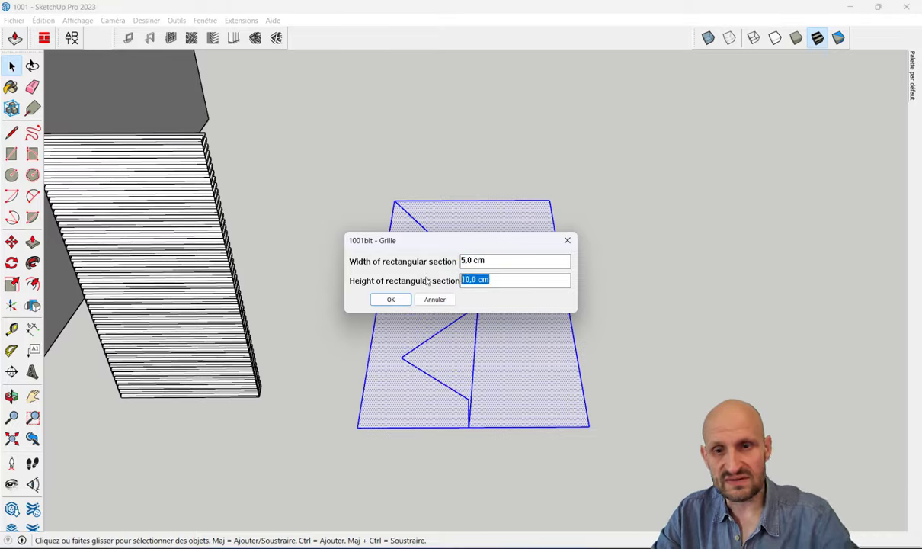
pyautogui.write('5')
pyautogui.click(390, 299)
pyautogui.scroll(5, 492, 378)
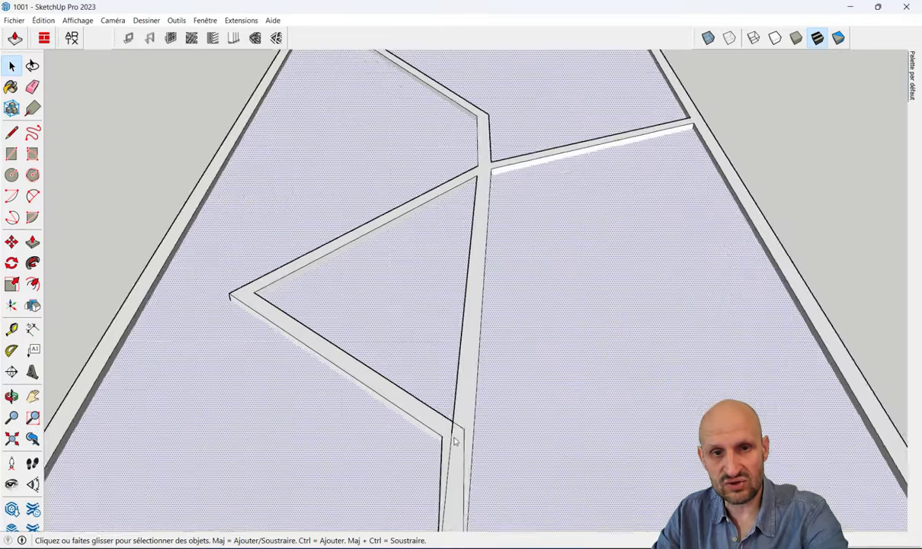
pyautogui.moveTo(457, 431); pyautogui.dragTo(468, 276, button='middle')
pyautogui.moveTo(481, 208); pyautogui.dragTo(482, 340, button='middle')
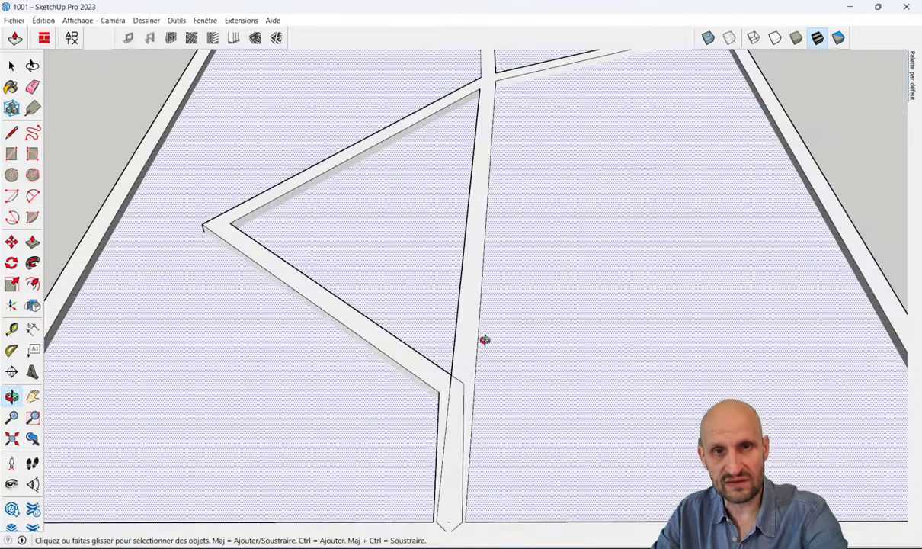
pyautogui.scroll(-3, 482, 340)
pyautogui.scroll(-3, 430, 214)
pyautogui.moveTo(430, 214); pyautogui.dragTo(454, 217, button='middle')
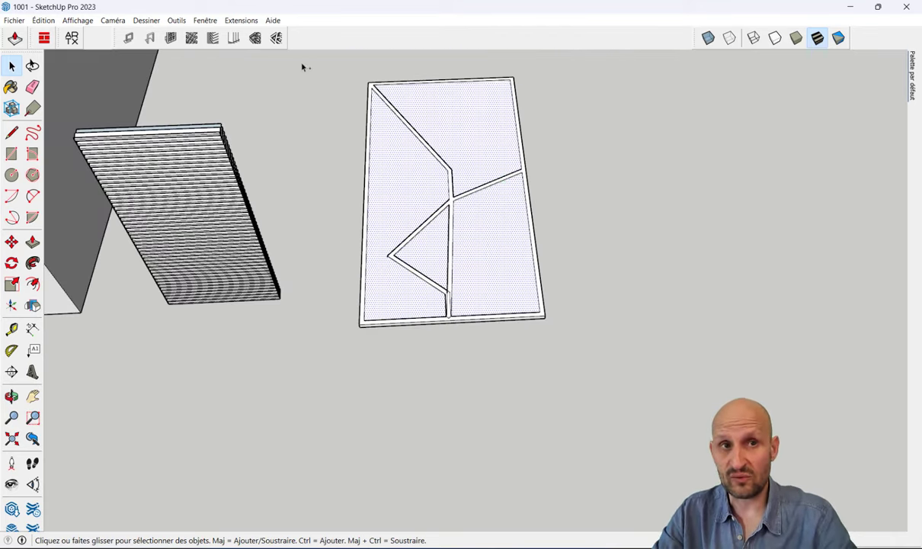
pyautogui.hotkey('ctrl', 'z')
# Create 10 cm diameter circular tubes along every edge of the divided face with CGrille
pyautogui.click(277, 39)
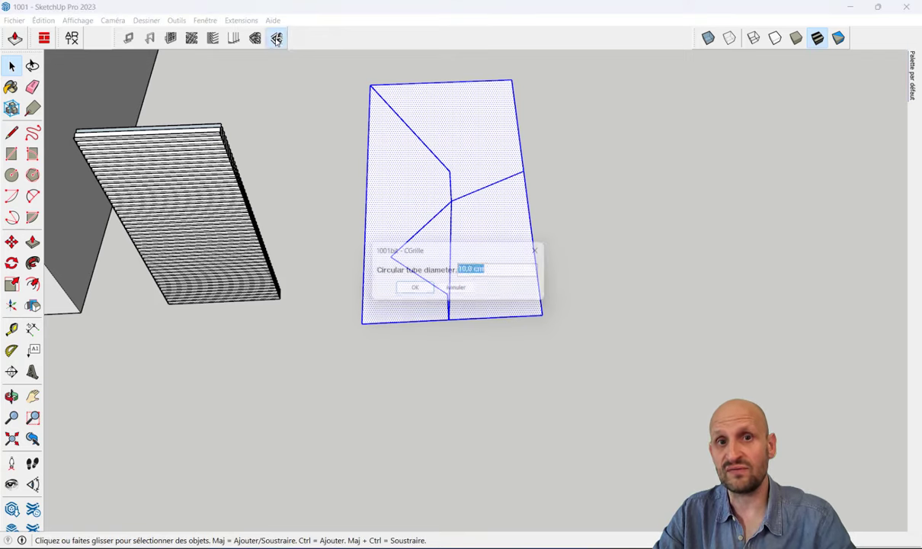
pyautogui.click(414, 290)
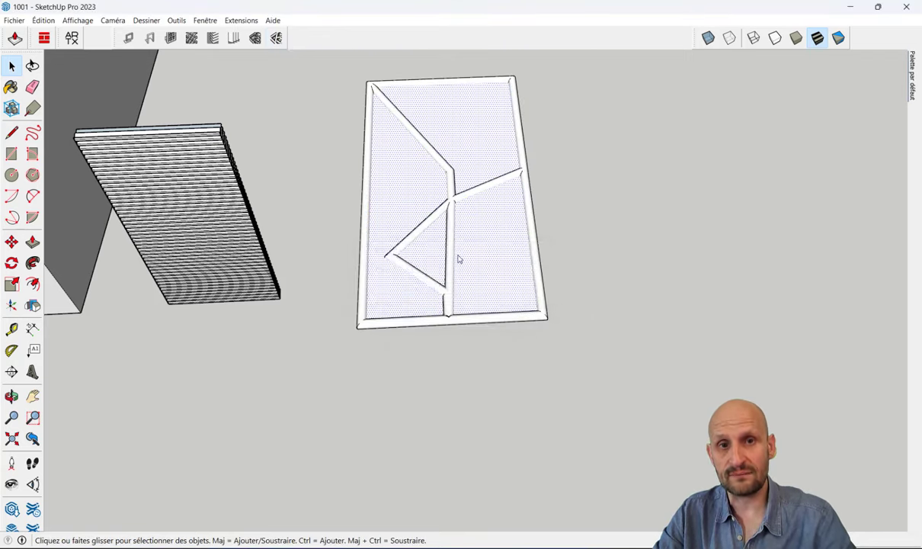
pyautogui.moveTo(458, 259)
pyautogui.mouseDown(button='middle')
pyautogui.moveTo(478, 247)
pyautogui.moveTo(463, 74)
pyautogui.moveTo(428, 320)
pyautogui.moveTo(285, 310)
pyautogui.moveTo(535, 348)
pyautogui.moveTo(430, 288)
pyautogui.moveTo(414, 318)
pyautogui.moveTo(438, 294)
pyautogui.mouseUp(button='middle')
pyautogui.scroll(-3, 438, 294)
# Delete the tubed grille plate and return to a front view of the house
pyautogui.scroll(-1, 345, 203)
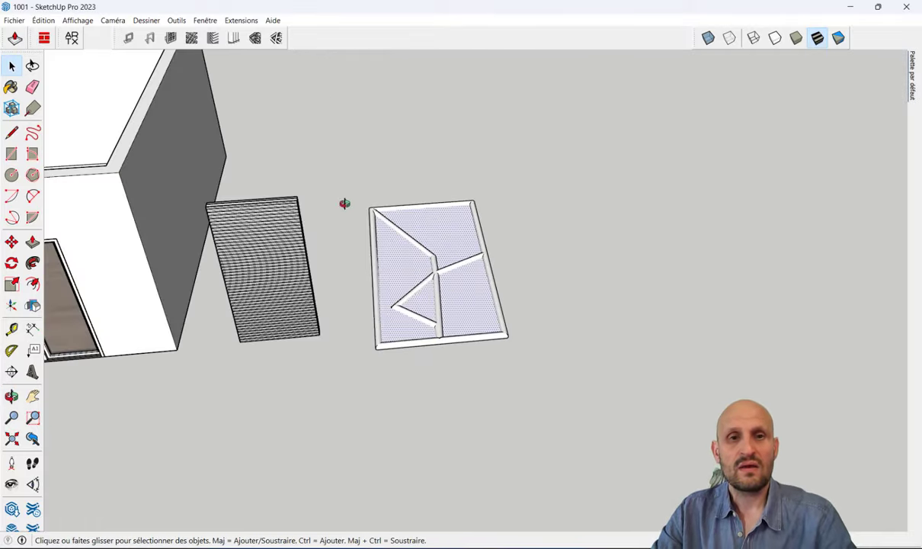
pyautogui.moveTo(347, 183); pyautogui.dragTo(564, 401)
pyautogui.press('Delete')
pyautogui.moveTo(576, 402)
pyautogui.mouseDown(button='middle')
pyautogui.moveTo(424, 333)
pyautogui.moveTo(366, 320)
pyautogui.mouseUp(button='middle')
pyautogui.moveTo(393, 209)
pyautogui.mouseDown(button='middle')
pyautogui.moveTo(491, 345)
pyautogui.moveTo(584, 241)
pyautogui.mouseUp(button='middle')
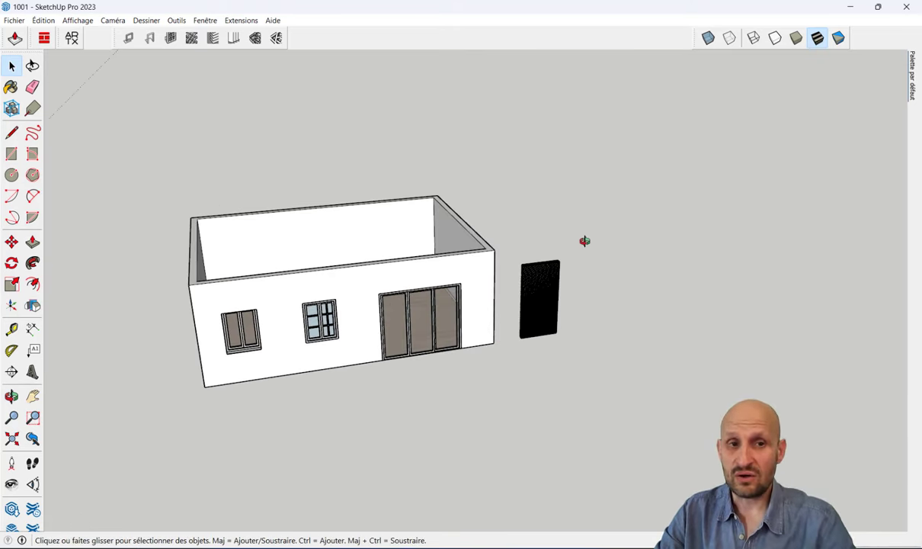